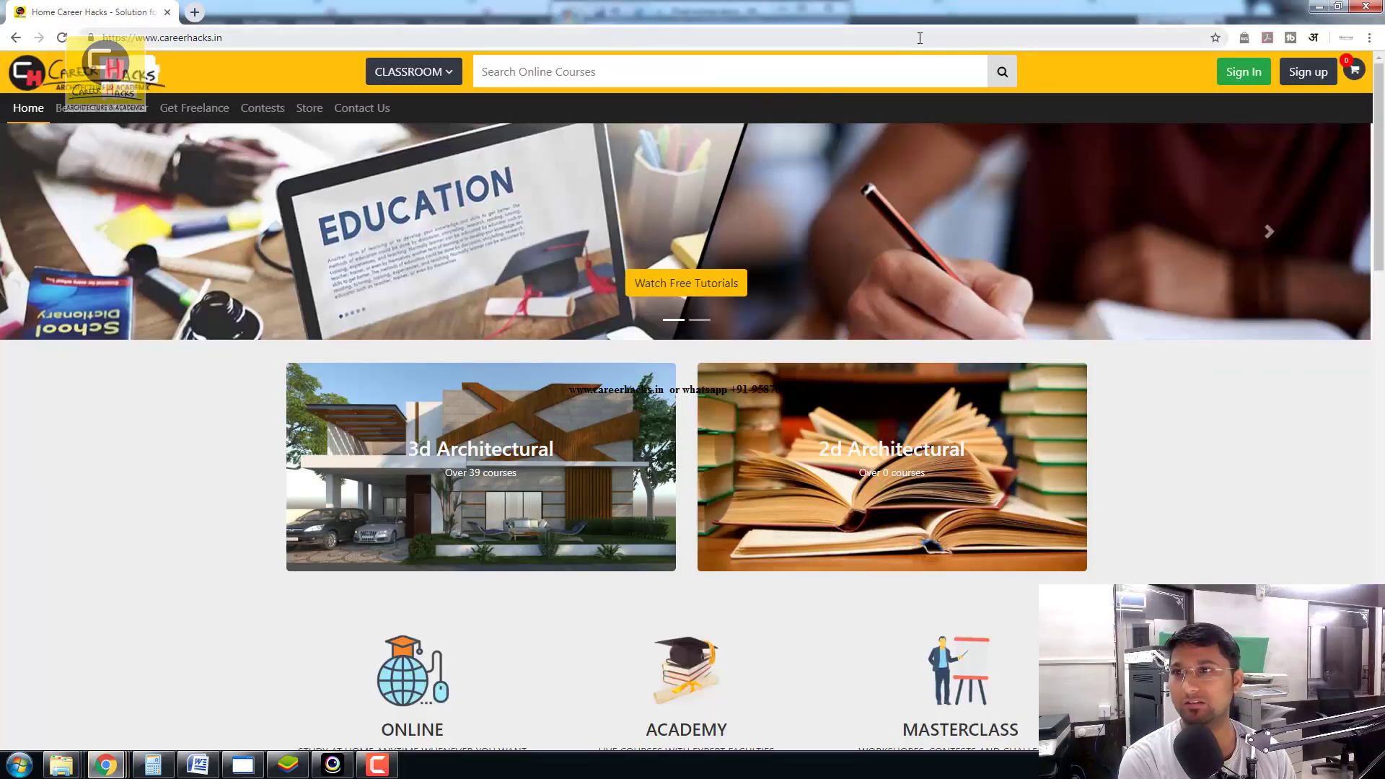
- Browse the Career Hacks course grid and open the White Room Modeling Rendering course
{"action": "left_click", "coordinate": [265, 41]}
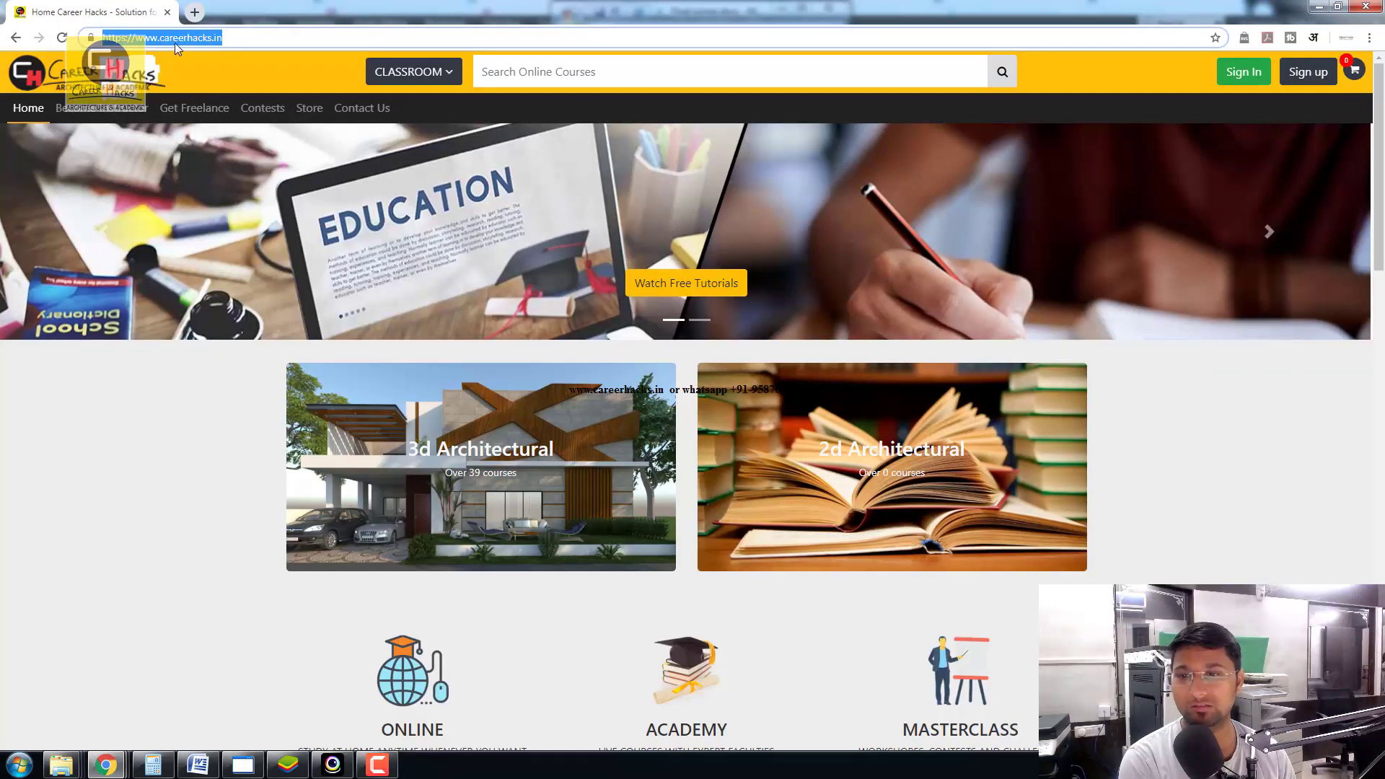
{"action": "left_click", "coordinate": [183, 39]}
{"action": "scroll", "coordinate": [230, 177], "scroll_direction": "down", "scroll_amount": 5}
{"action": "scroll", "coordinate": [86, 575], "scroll_direction": "down", "scroll_amount": 5}
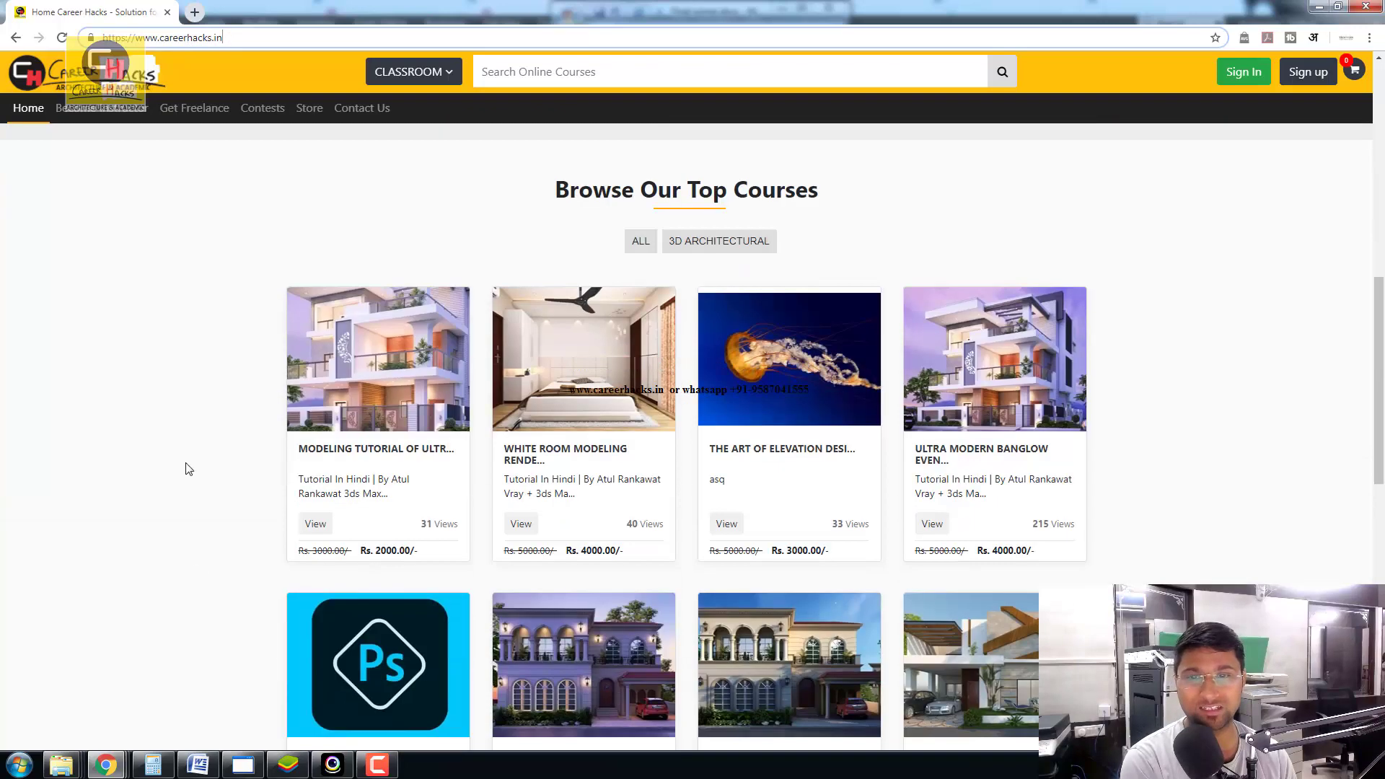
{"action": "scroll", "coordinate": [185, 470], "scroll_direction": "down", "scroll_amount": 5}
{"action": "scroll", "coordinate": [550, 482], "scroll_direction": "down", "scroll_amount": 7}
{"action": "scroll", "coordinate": [850, 520], "scroll_direction": "up", "scroll_amount": 2}
{"action": "scroll", "coordinate": [850, 521], "scroll_direction": "up", "scroll_amount": 7}
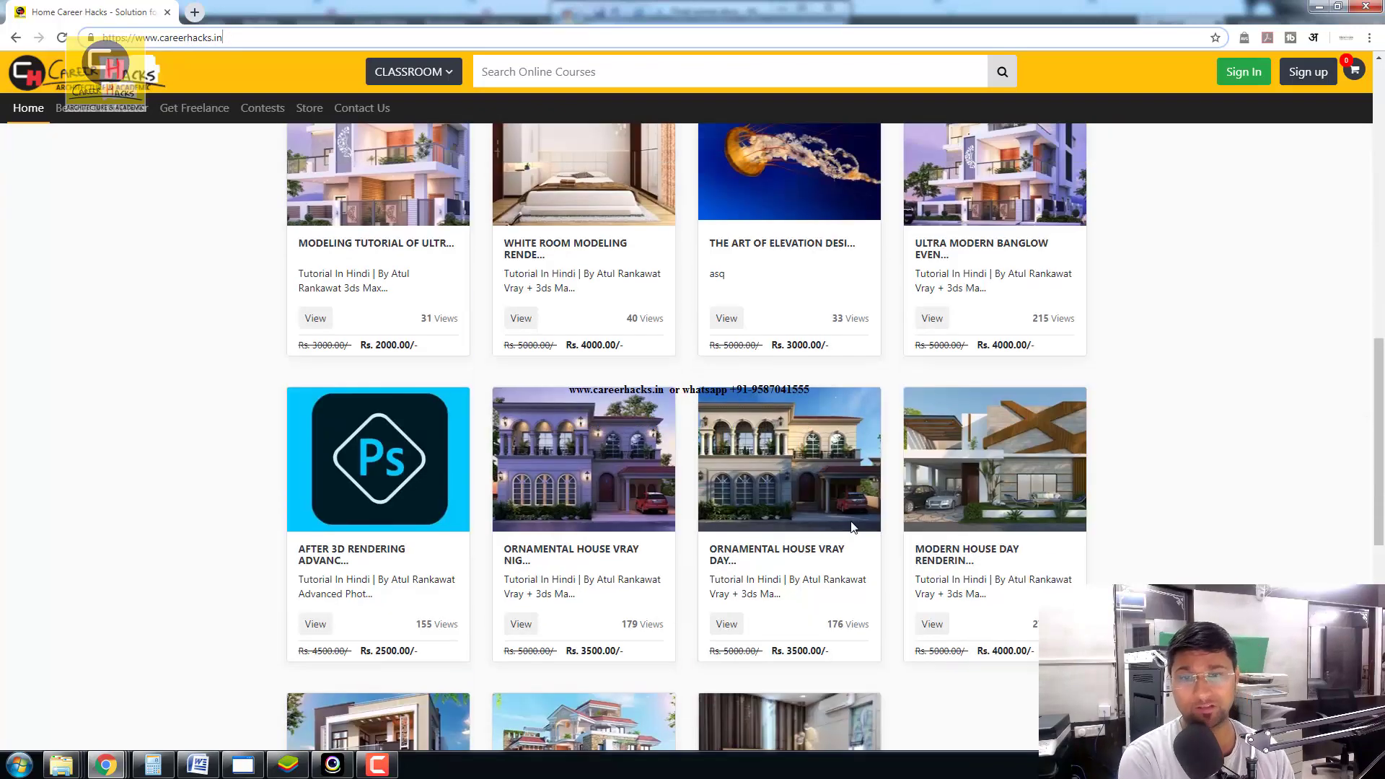
{"action": "scroll", "coordinate": [852, 526], "scroll_direction": "up", "scroll_amount": 2}
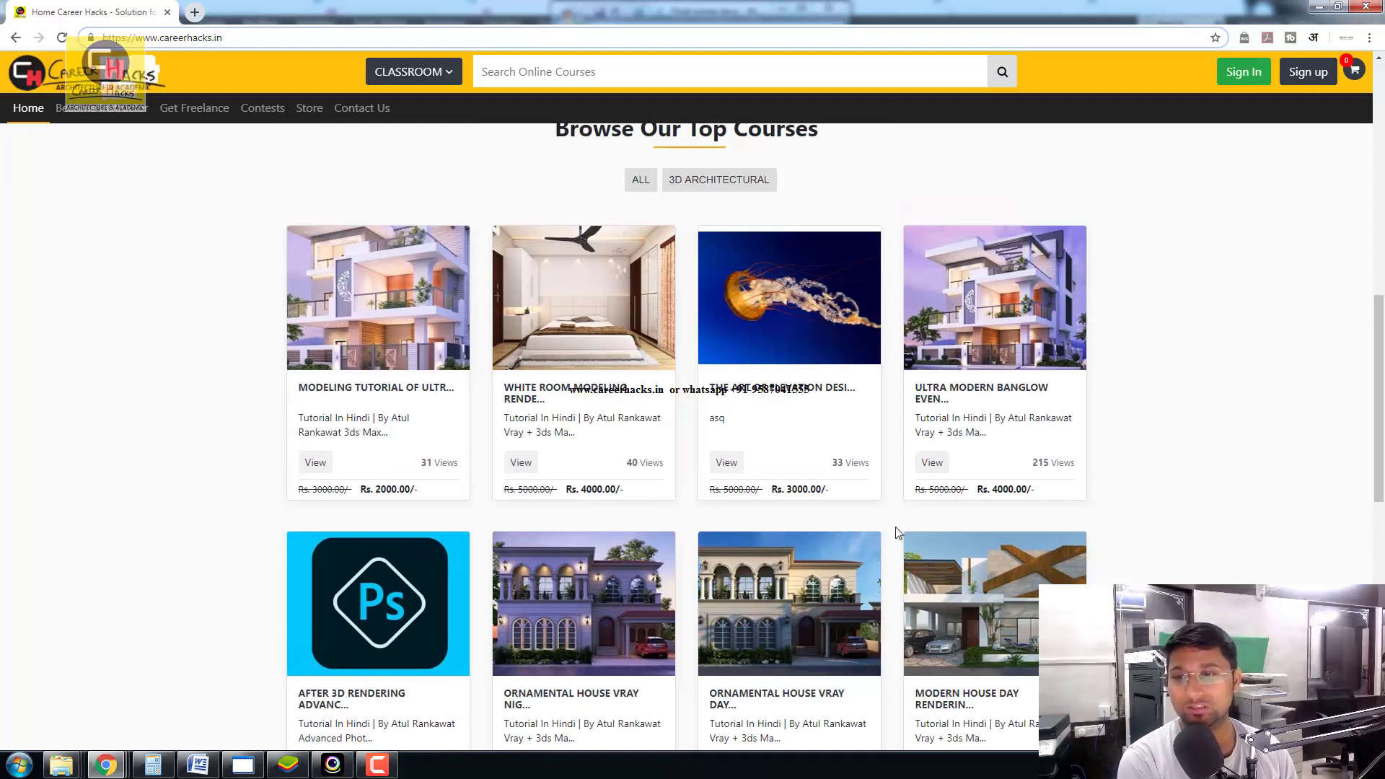
{"action": "scroll", "coordinate": [895, 559], "scroll_direction": "up", "scroll_amount": 4}
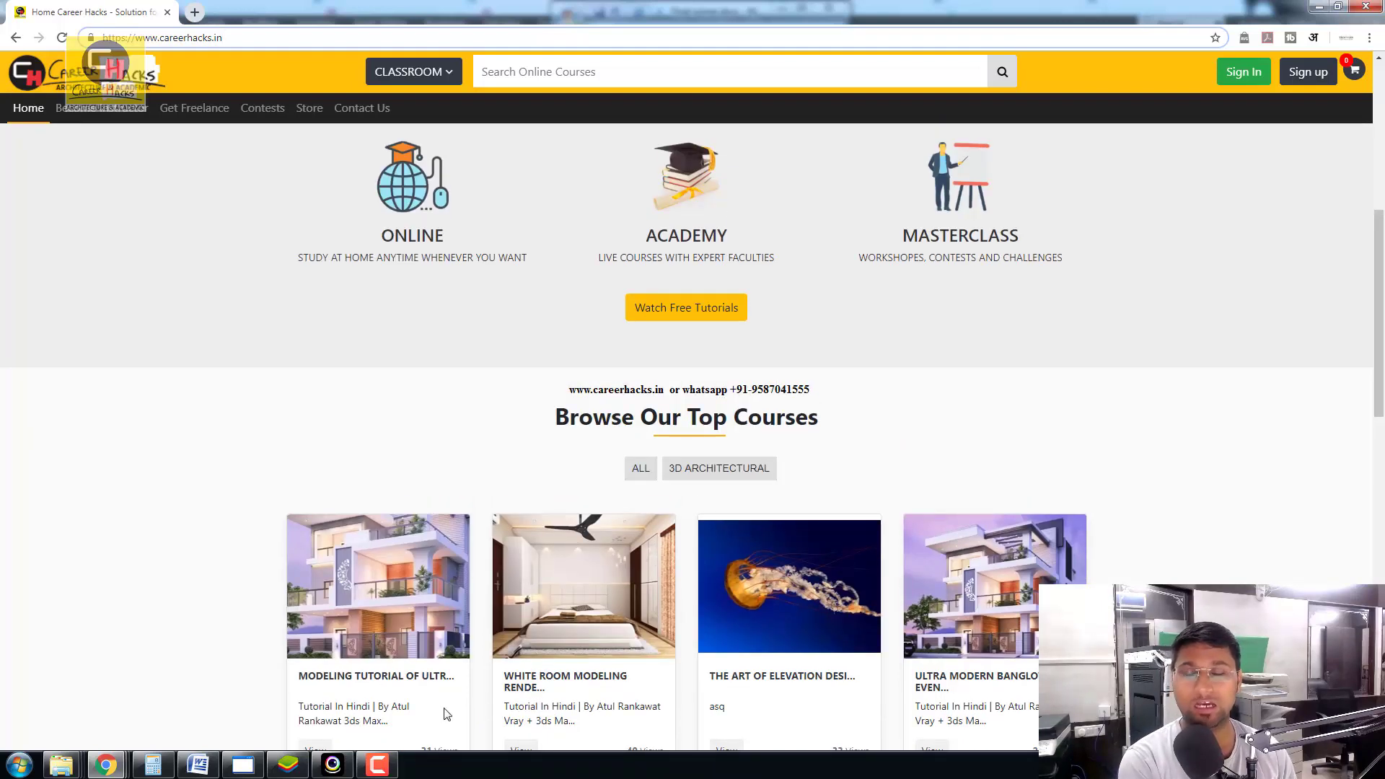
{"action": "scroll", "coordinate": [447, 714], "scroll_direction": "down", "scroll_amount": 3}
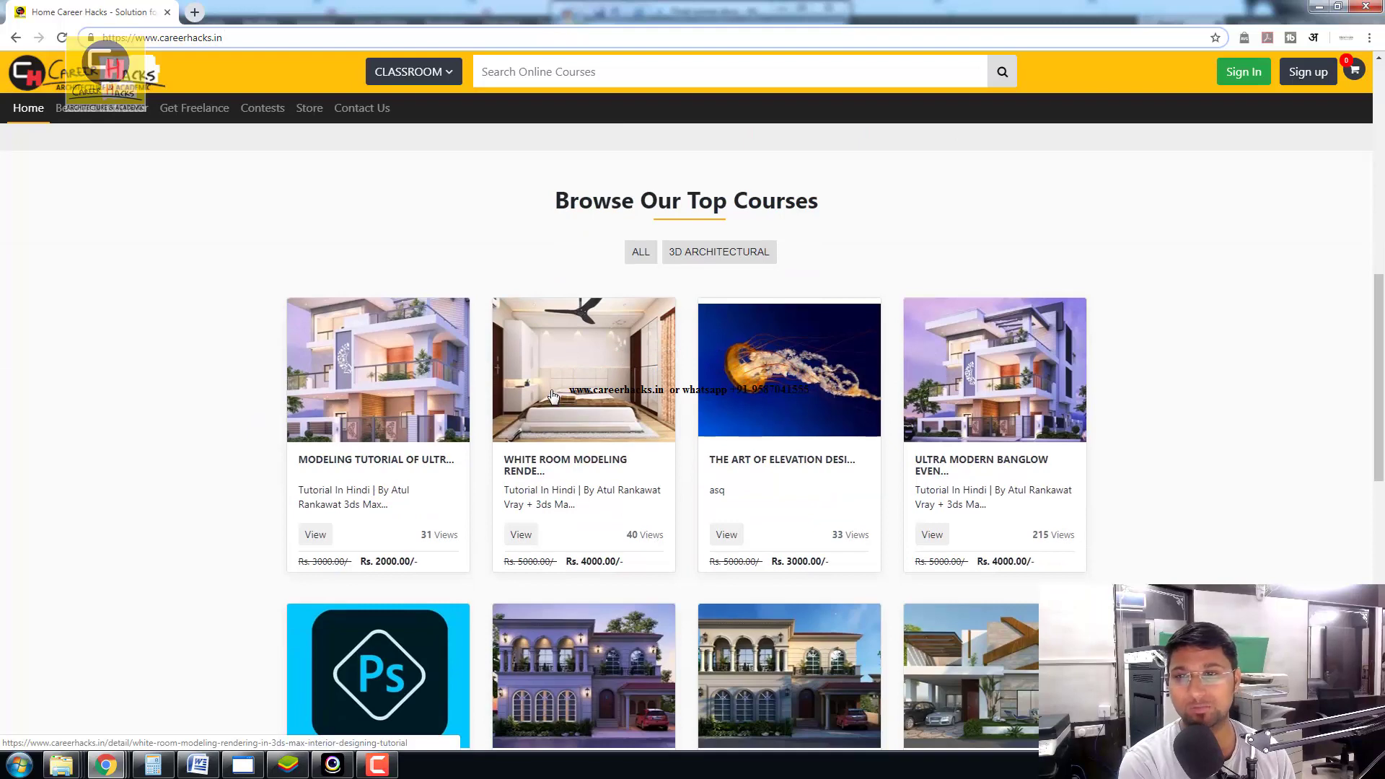
{"action": "scroll", "coordinate": [552, 395], "scroll_direction": "down", "scroll_amount": 4}
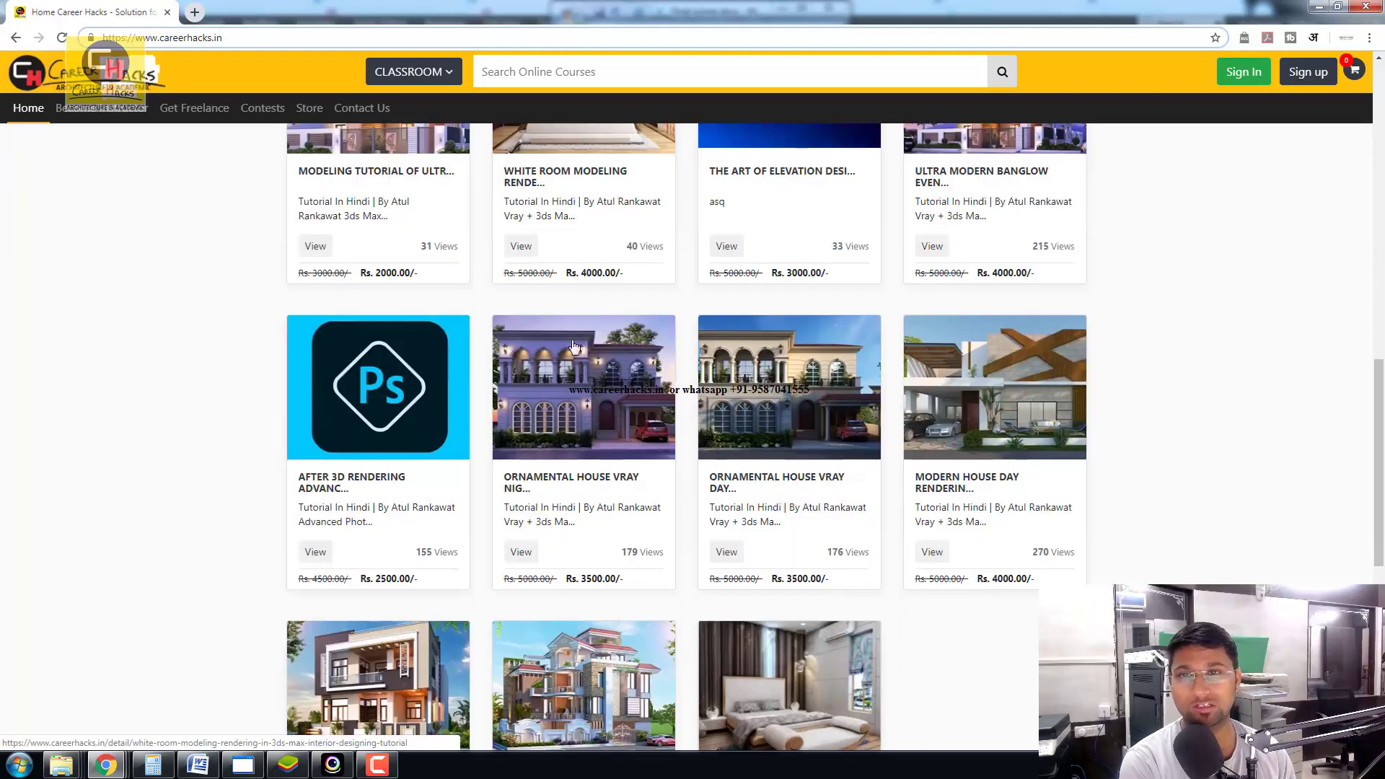
{"action": "left_click", "coordinate": [566, 183]}
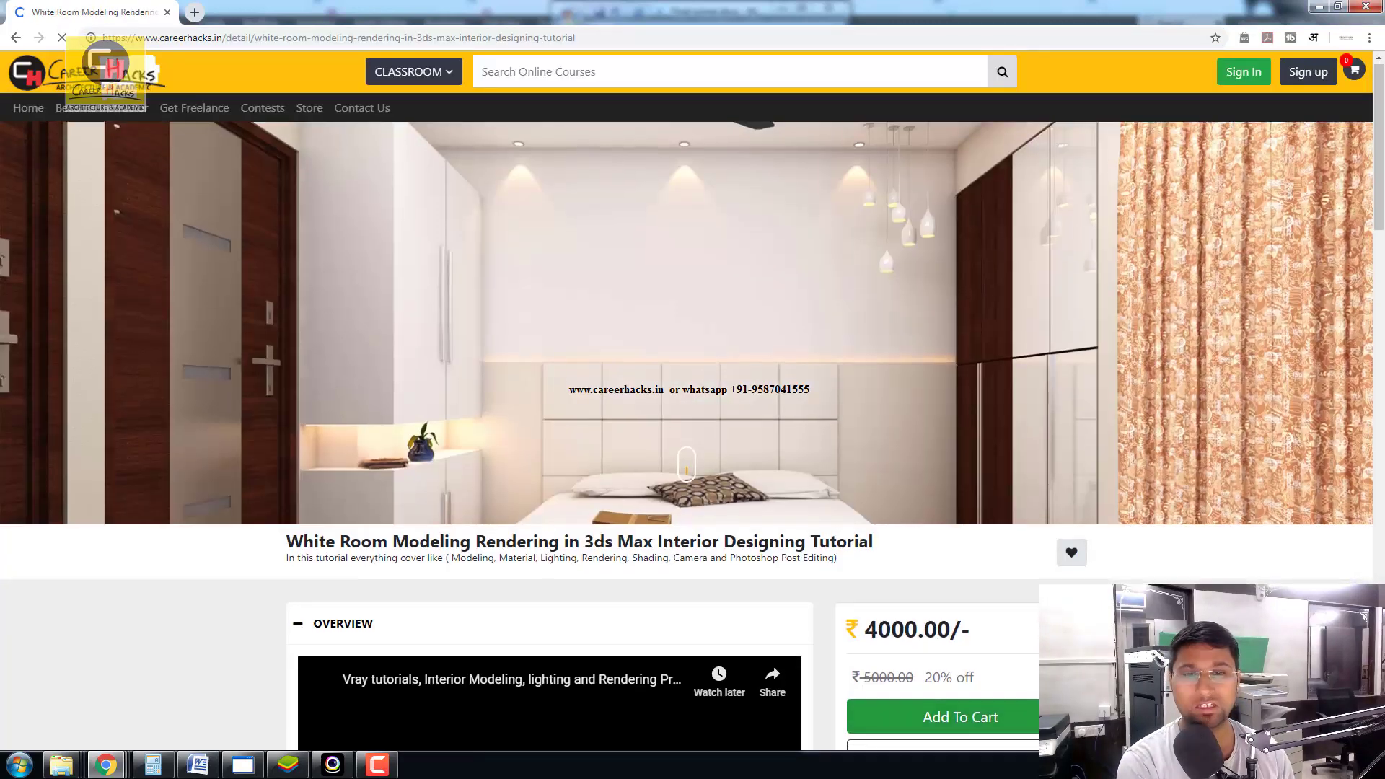
- Buy the course and proceed from the cart to checkout
{"action": "scroll", "coordinate": [966, 649], "scroll_direction": "down", "scroll_amount": 3}
{"action": "left_click", "coordinate": [970, 549]}
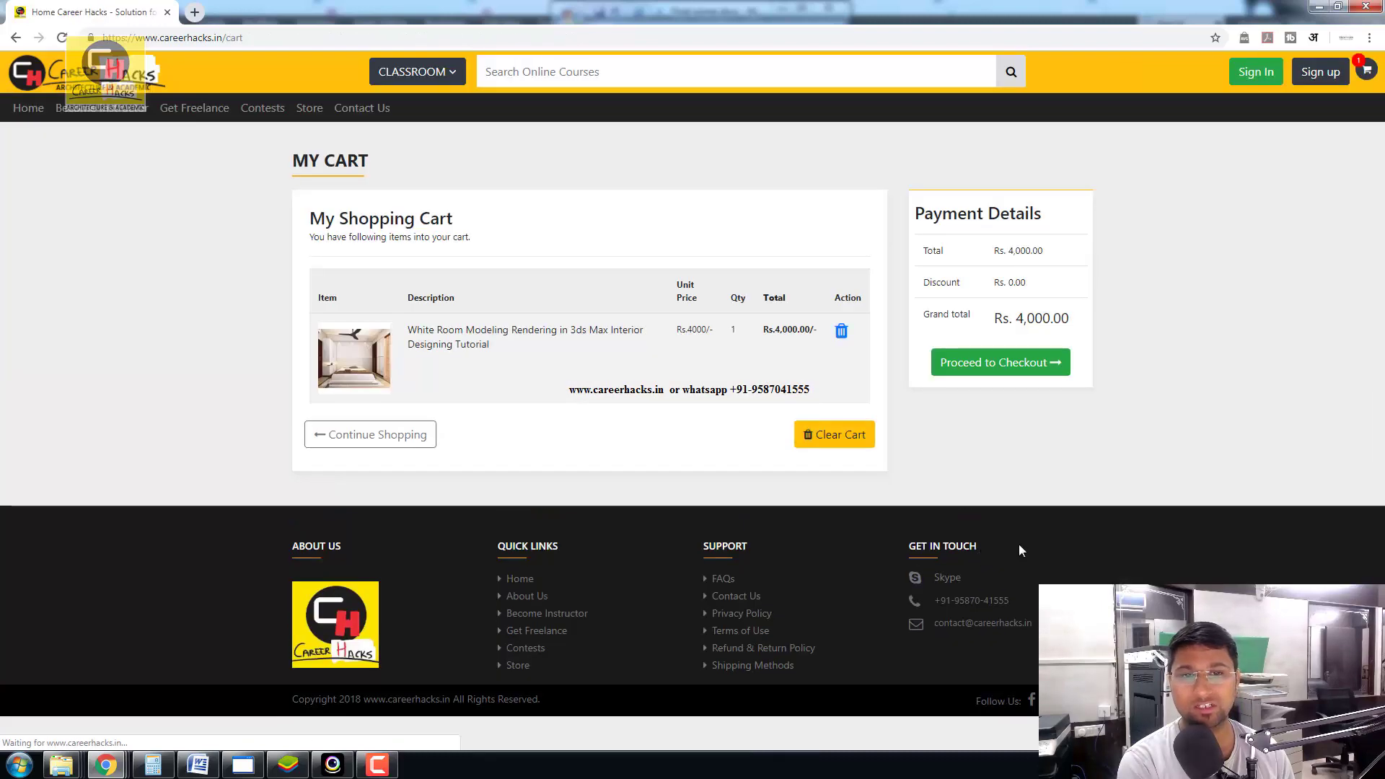
{"action": "left_click", "coordinate": [996, 370]}
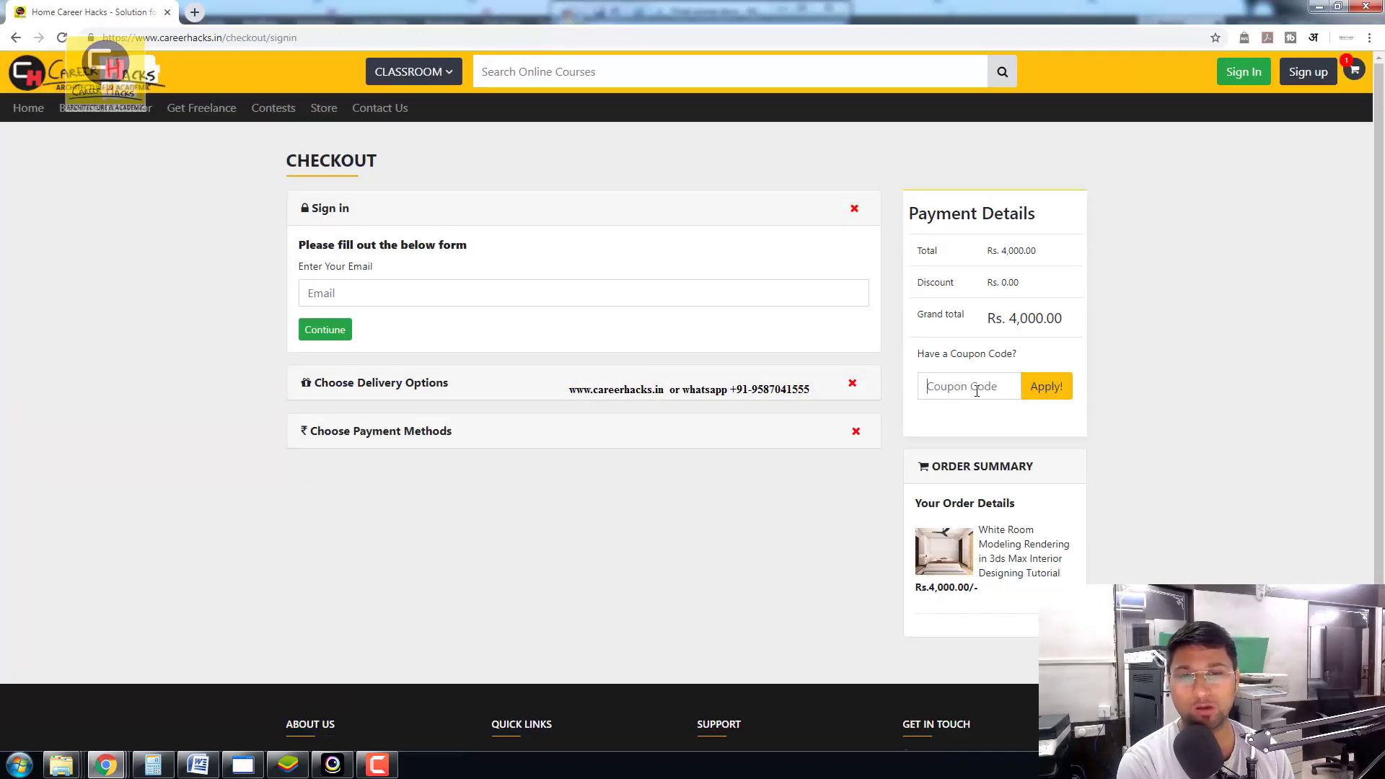
- Paste a coupon code, clear it again, and minimize Chrome
{"action": "left_click", "coordinate": [982, 386]}
{"action": "right_click", "coordinate": [960, 392]}
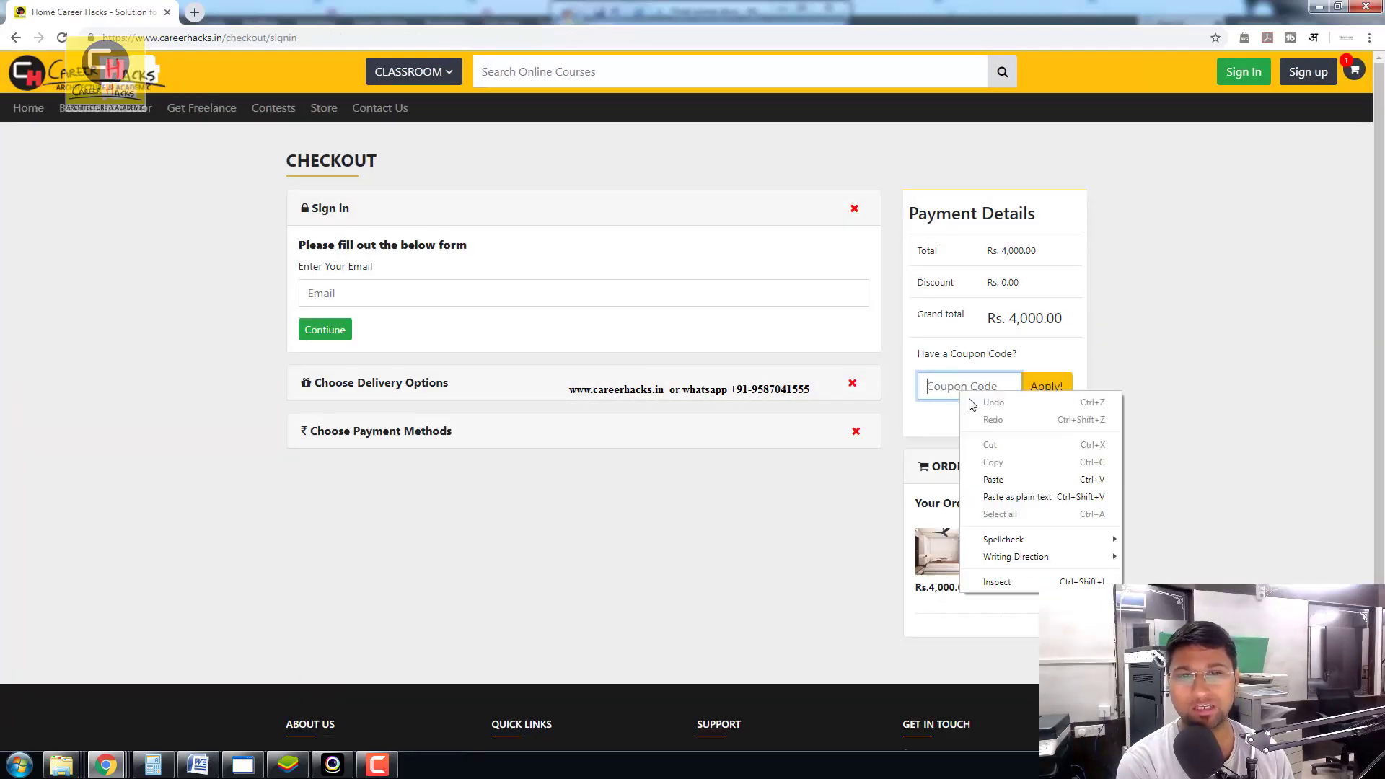
{"action": "left_click", "coordinate": [989, 471]}
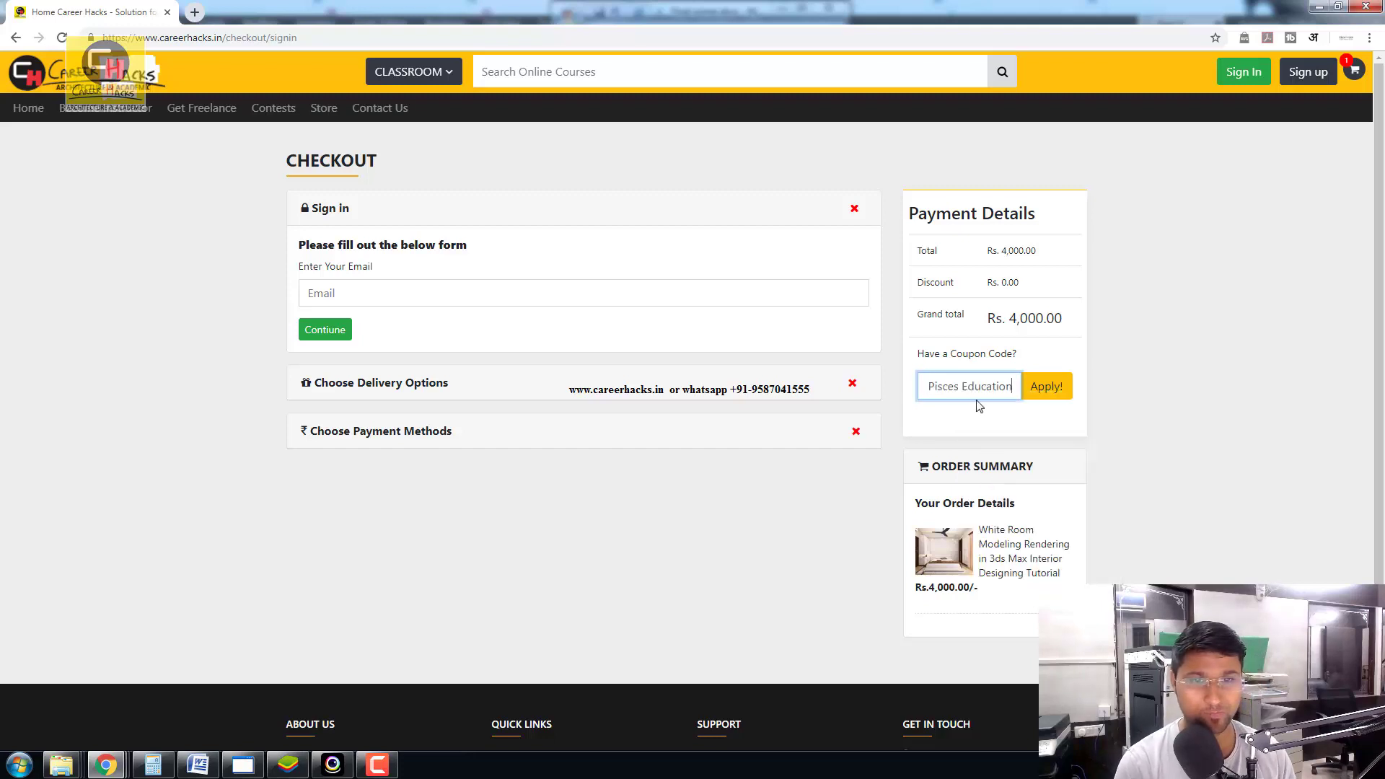
{"action": "key", "text": "BackSpace"}
{"action": "key", "text": "BackSpace"}
{"action": "key", "text": "BackSpace"}
{"action": "key", "text": "BackSpace"}
{"action": "key", "text": "BackSpace"}
{"action": "key", "text": "BackSpace"}
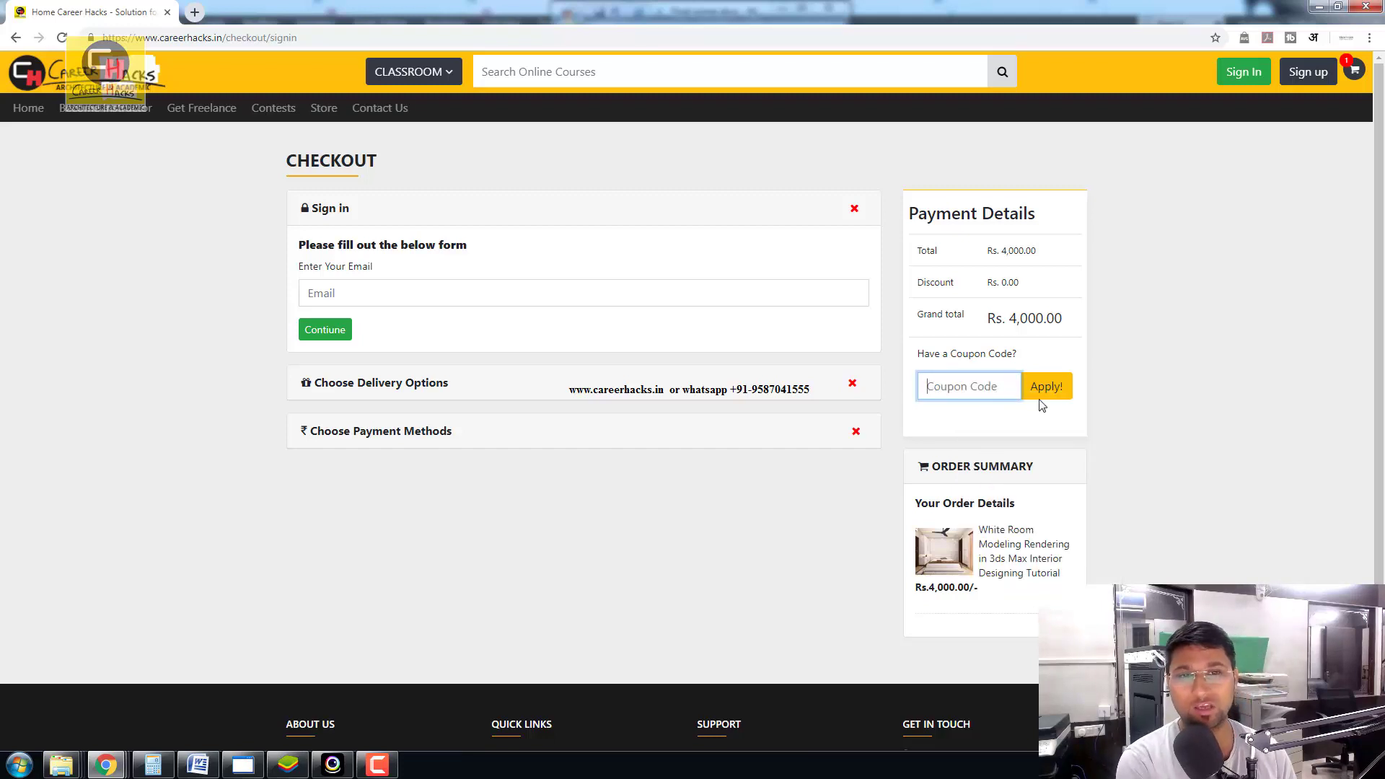
{"action": "left_click", "coordinate": [995, 347]}
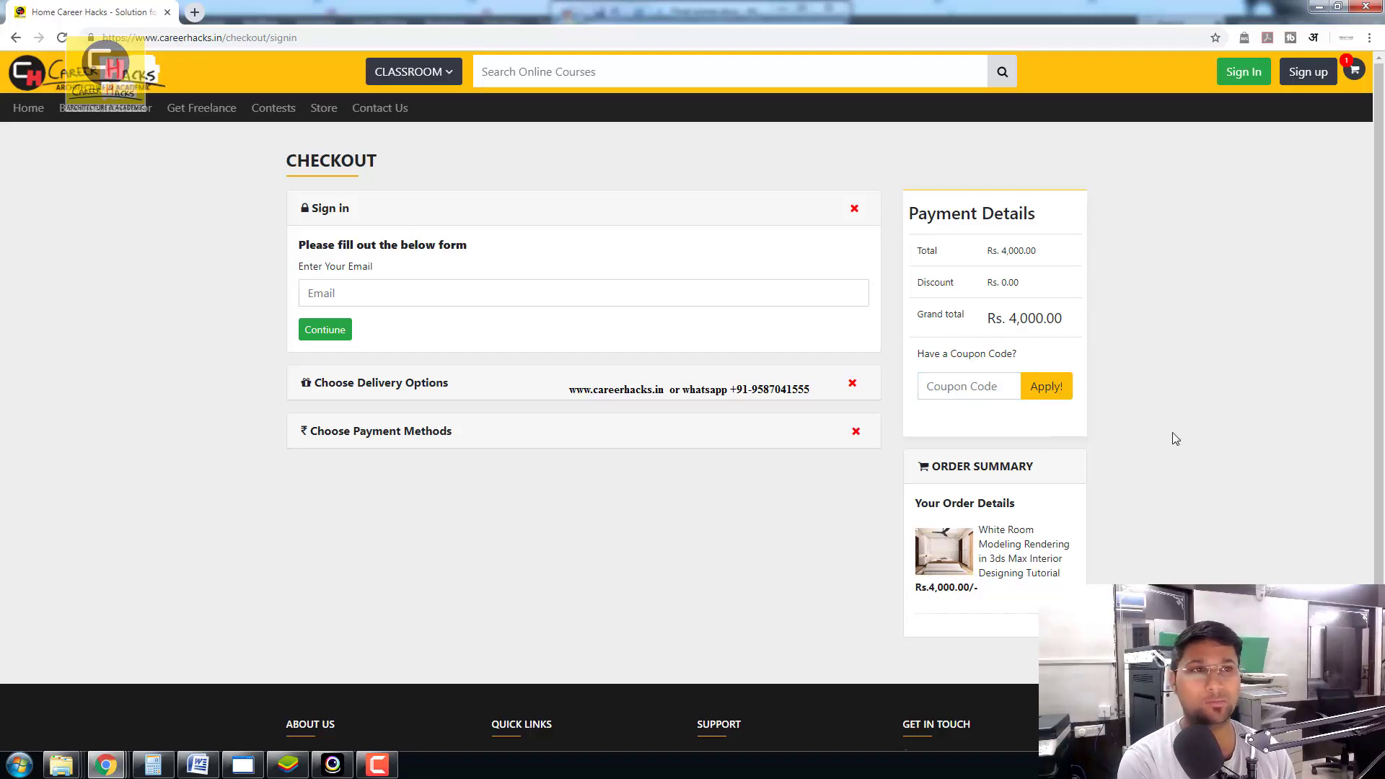
{"action": "left_click", "coordinate": [1319, 7]}
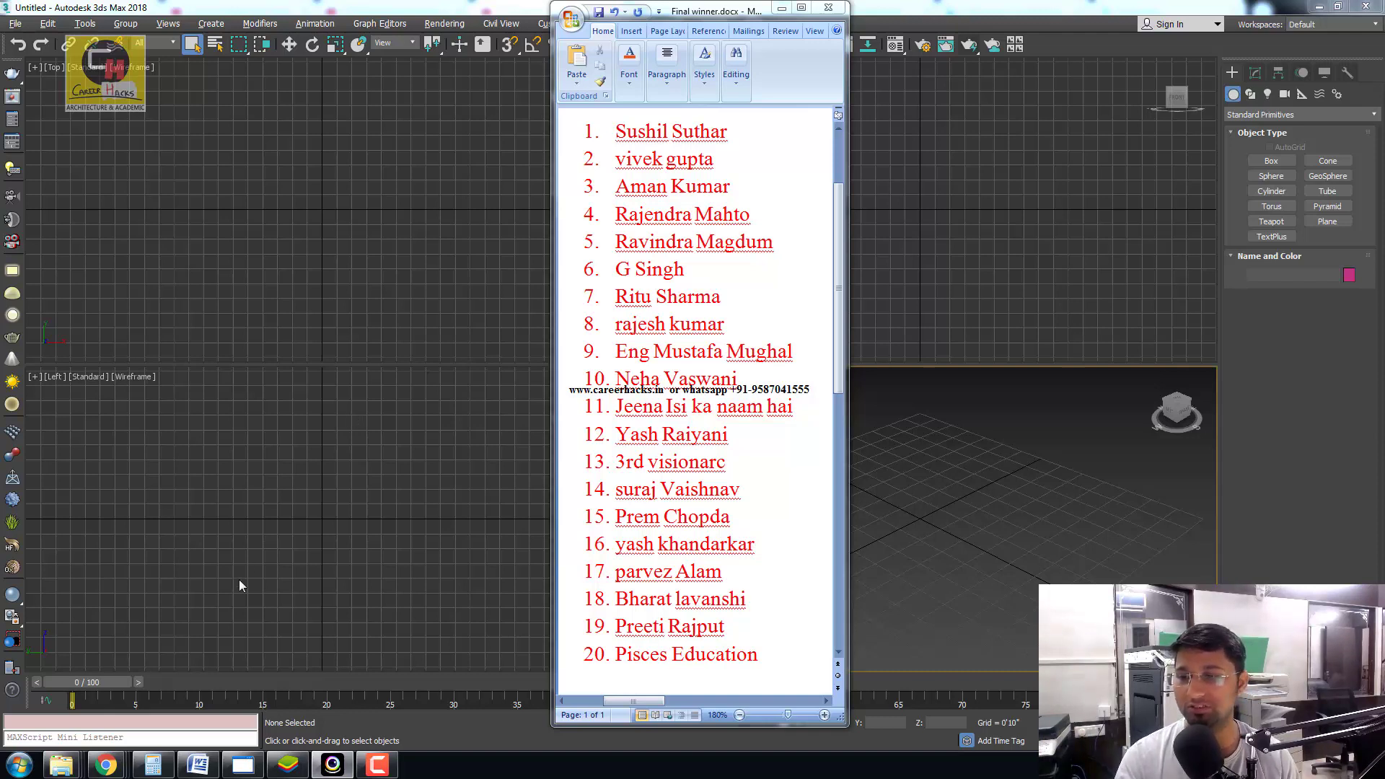
{"action": "mouse_move", "coordinate": [61, 765]}
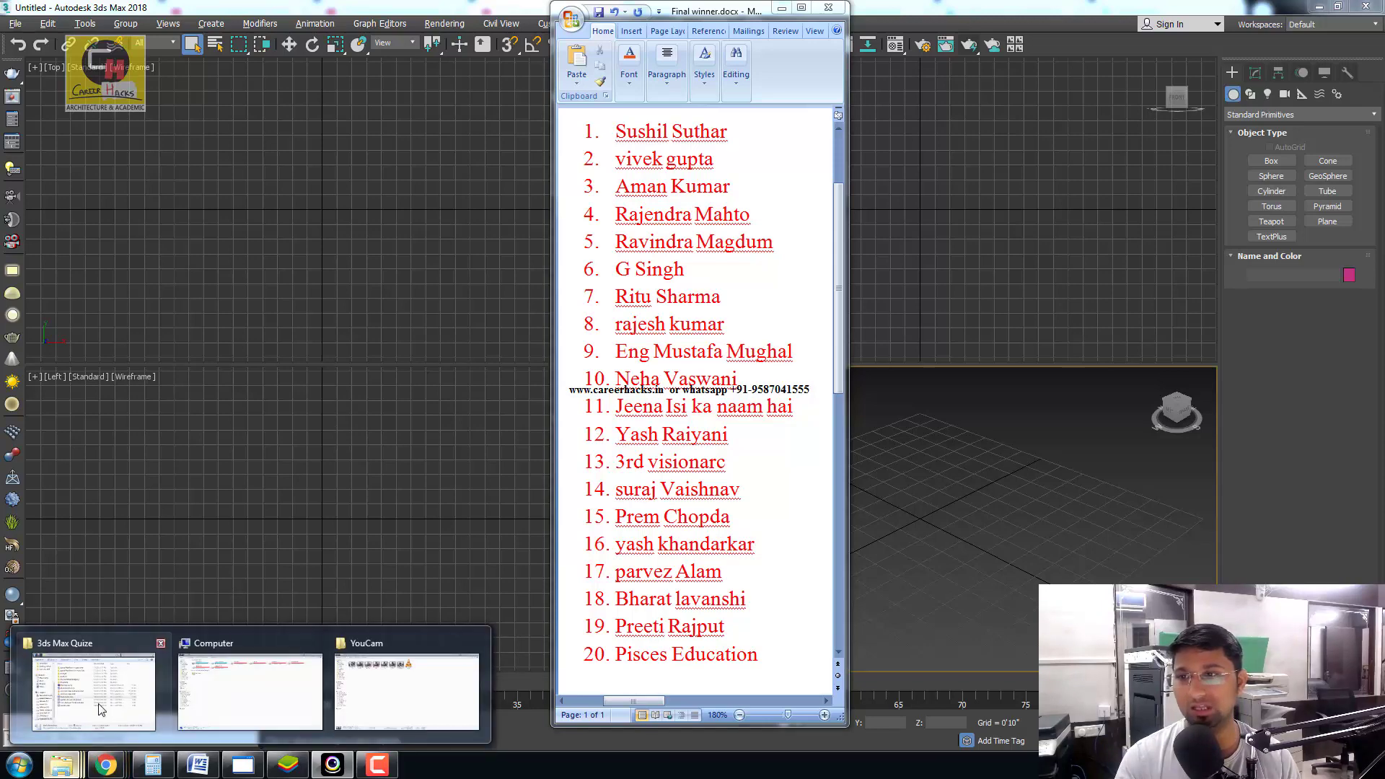
{"action": "left_click", "coordinate": [94, 675]}
{"action": "left_click", "coordinate": [303, 426]}
{"action": "left_click", "coordinate": [300, 371]}
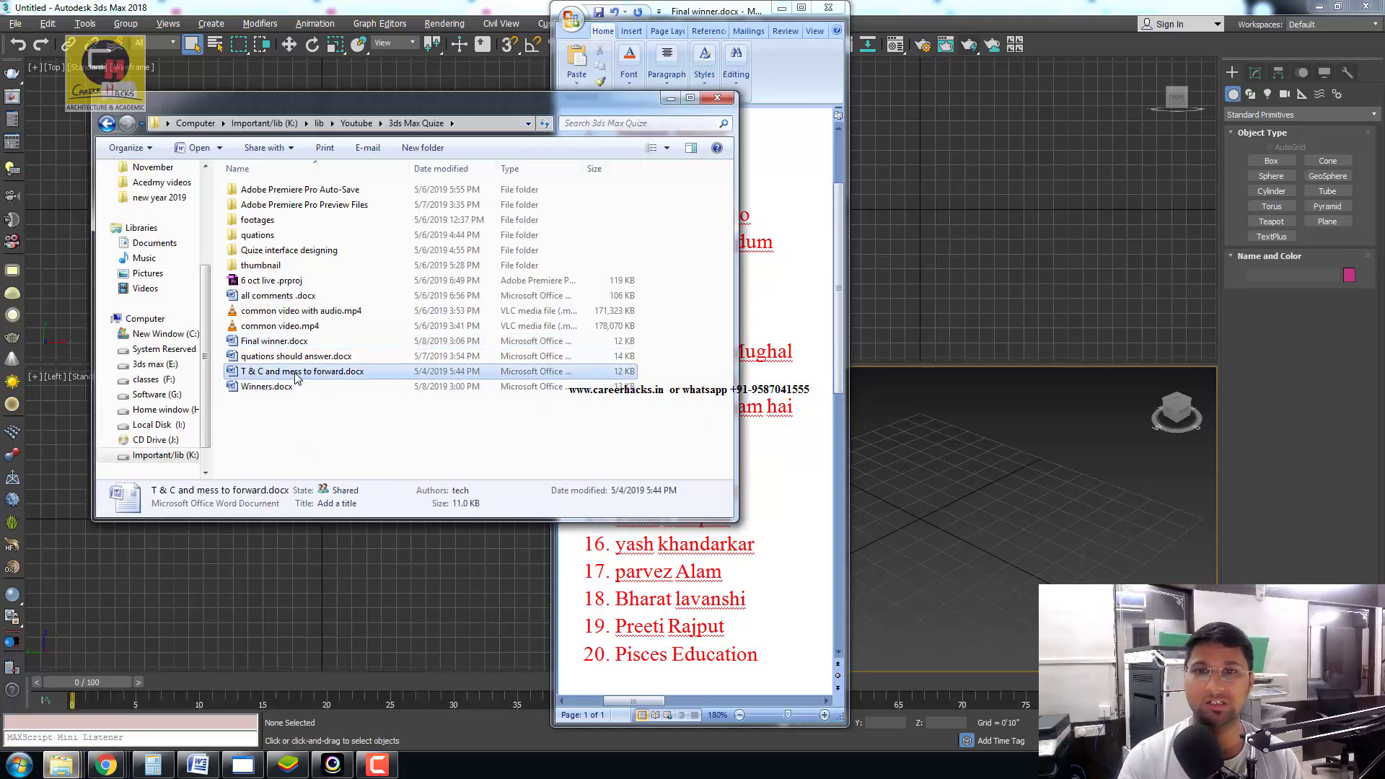
{"action": "double_click", "coordinate": [300, 359]}
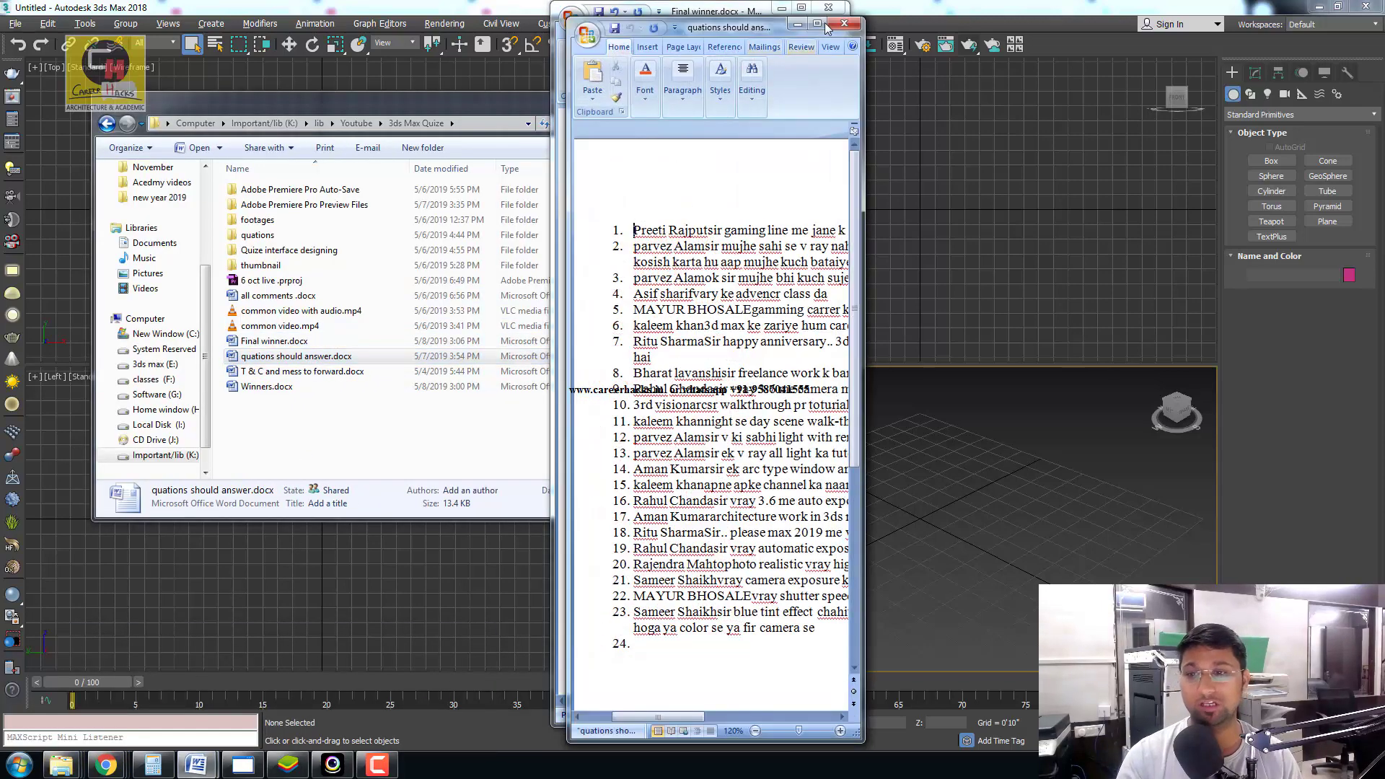
{"action": "left_click", "coordinate": [817, 25]}
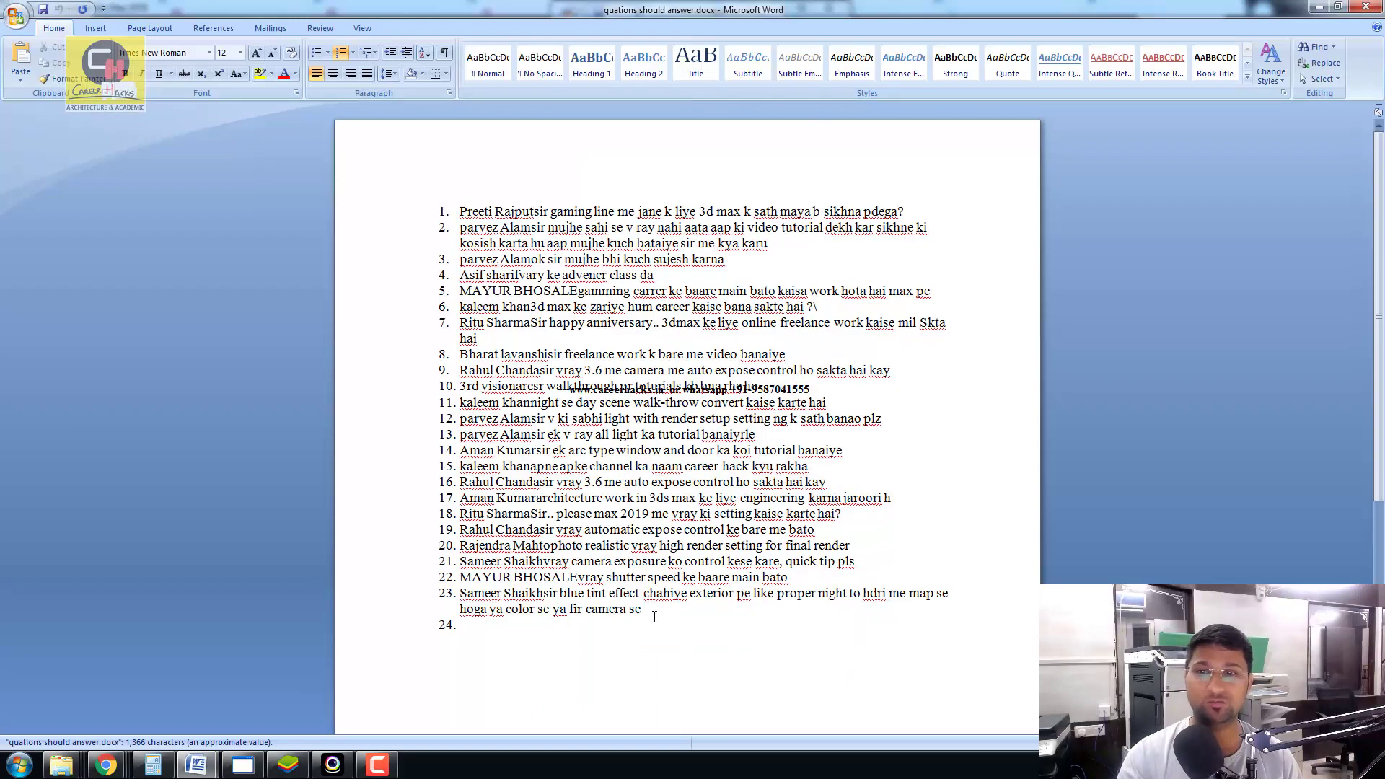
{"action": "left_click_drag", "start_coordinate": [654, 617], "coordinate": [431, 210]}
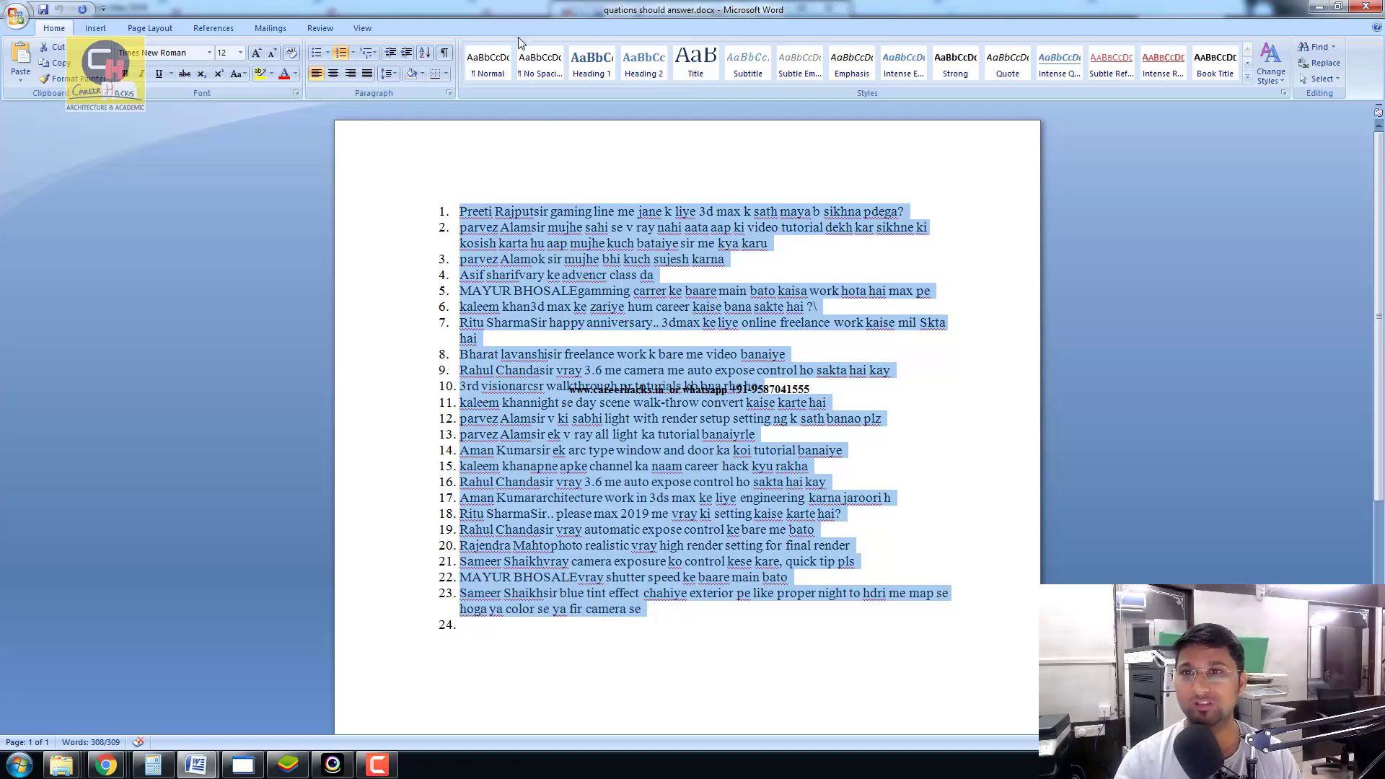
{"action": "right_click", "coordinate": [453, 7]}
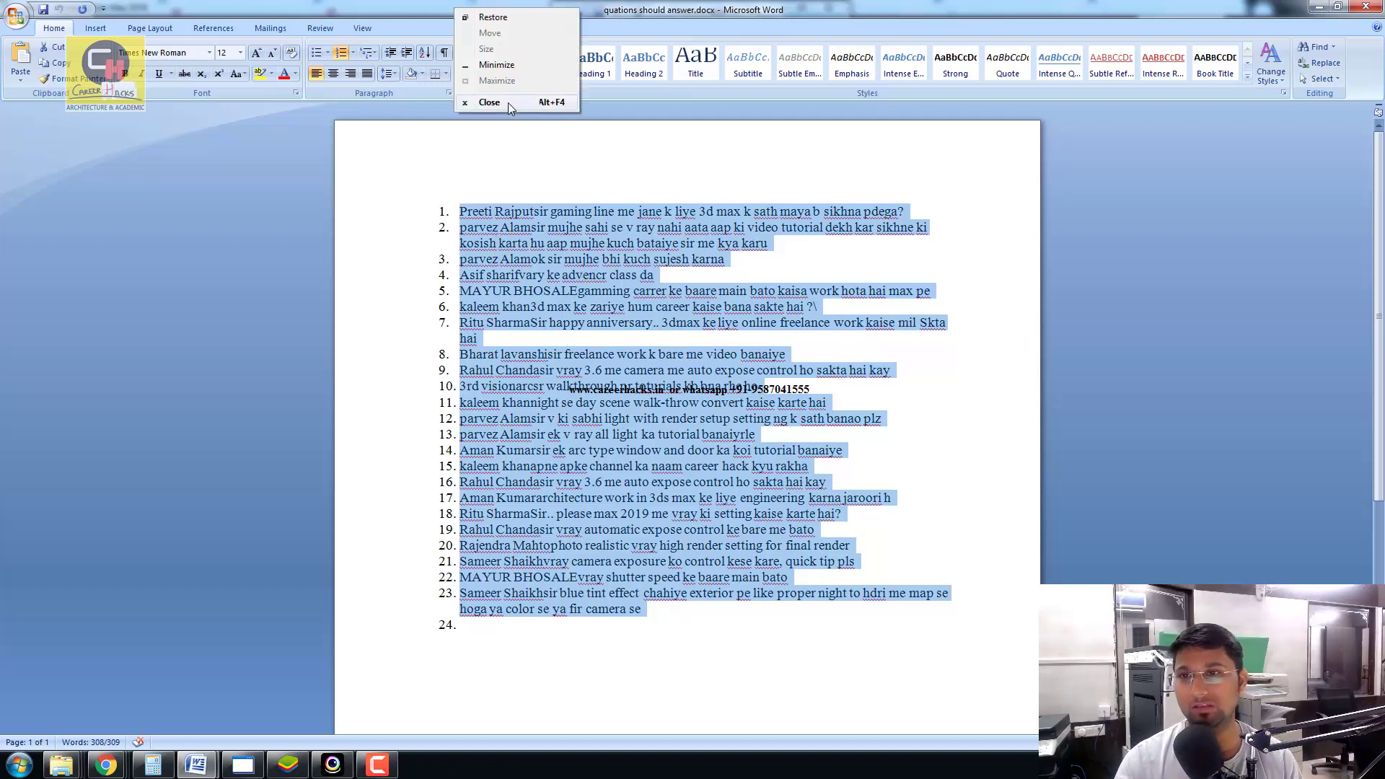
{"action": "left_click", "coordinate": [508, 103]}
{"action": "right_click", "coordinate": [471, 106]}
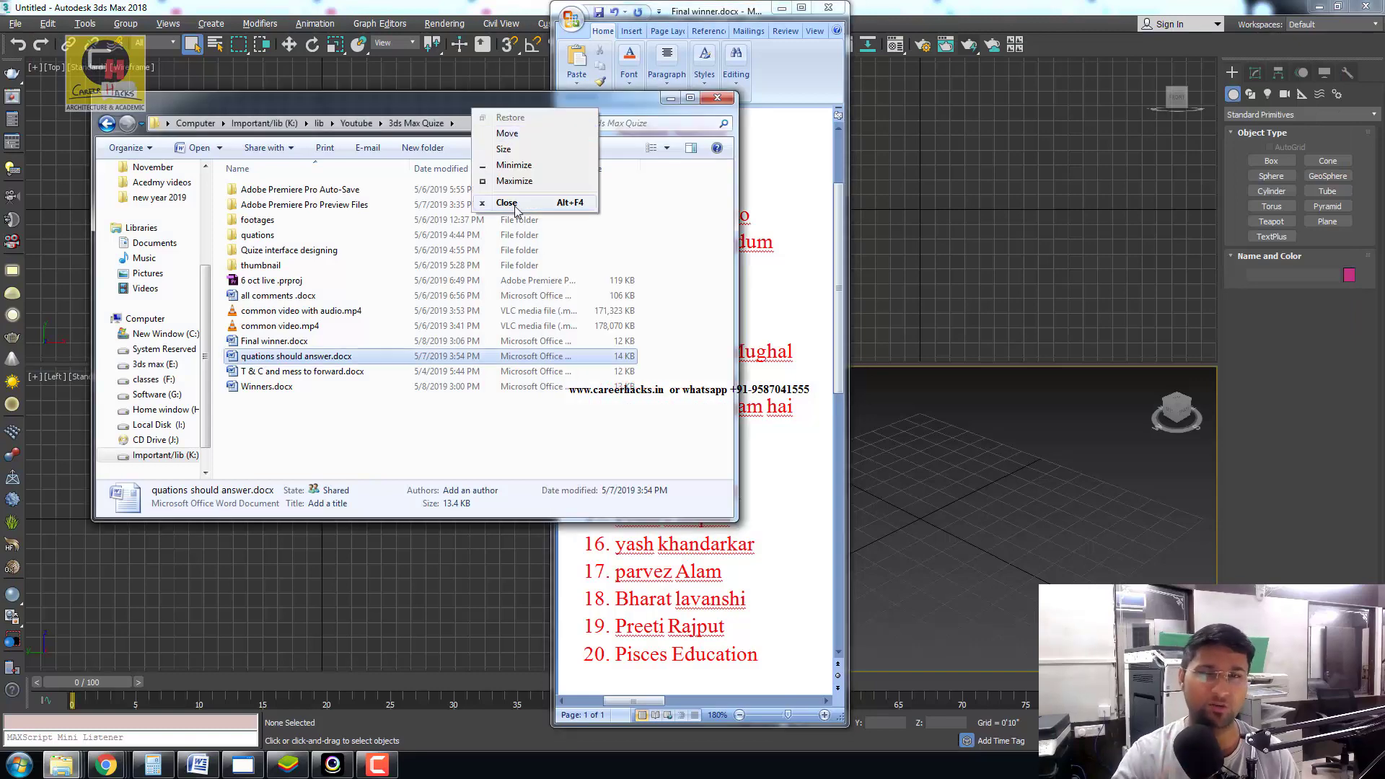
{"action": "left_click", "coordinate": [514, 206]}
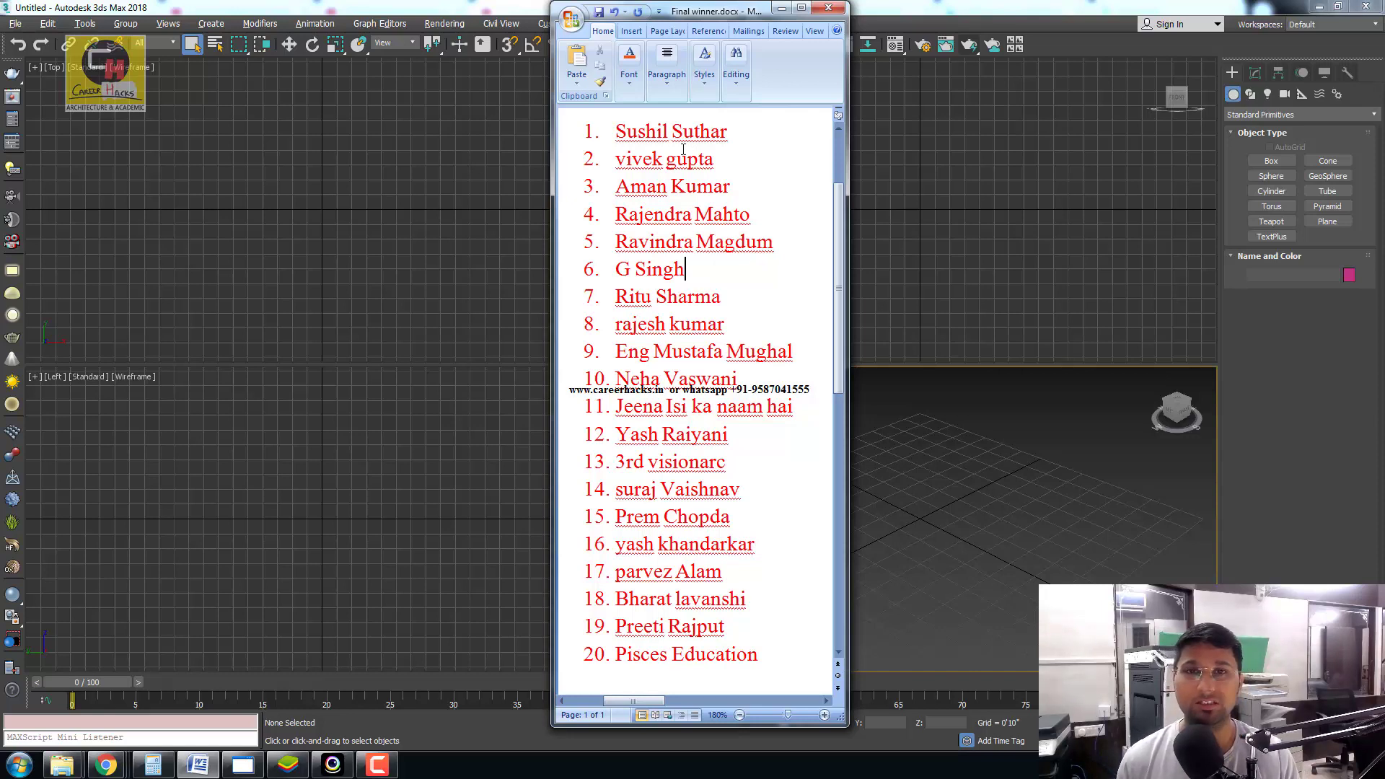
- Close Word and save the changes to Final winner.docx
{"action": "mouse_move", "coordinate": [724, 12]}
{"action": "left_mouse_down"}
{"action": "mouse_move", "coordinate": [709, 33]}
{"action": "mouse_move", "coordinate": [710, 18]}
{"action": "left_mouse_up"}
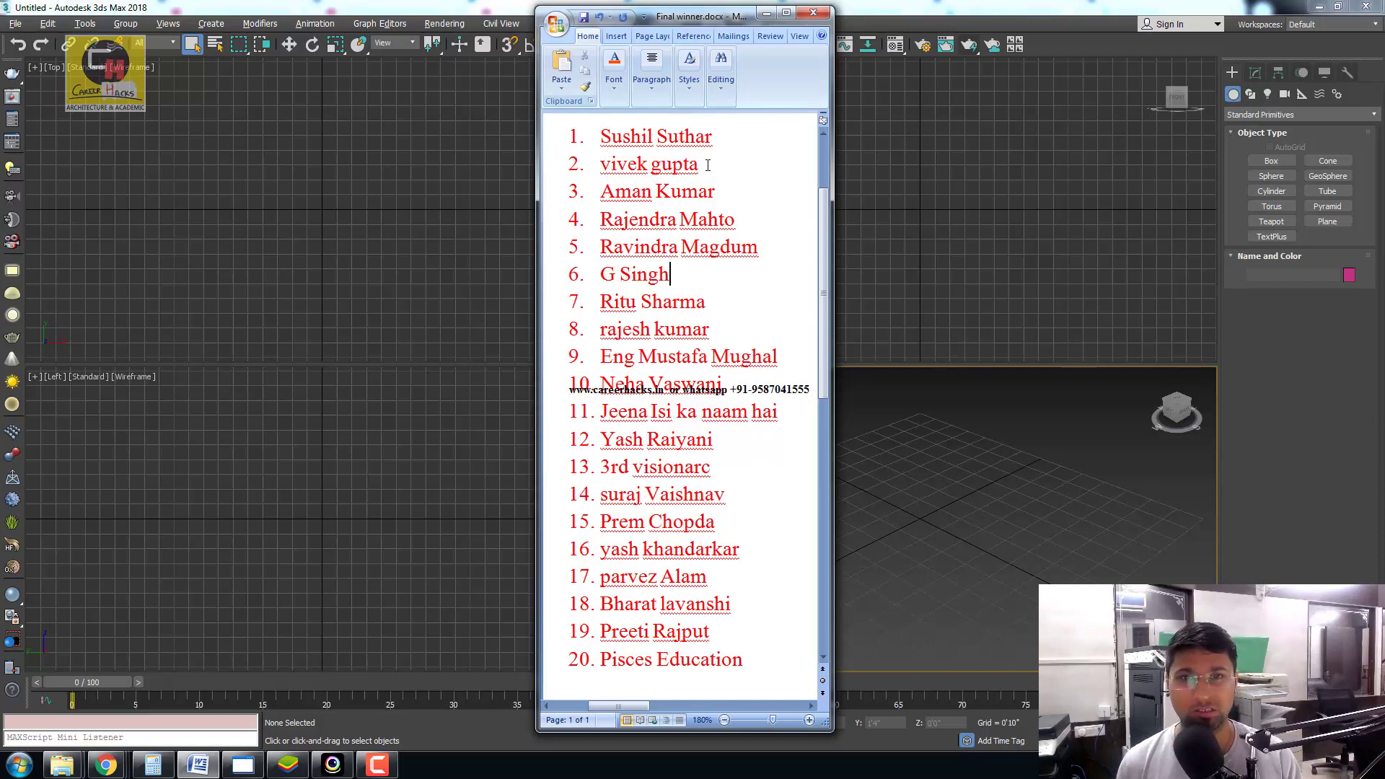
{"action": "mouse_move", "coordinate": [823, 233]}
{"action": "left_mouse_down"}
{"action": "mouse_move", "coordinate": [824, 245]}
{"action": "mouse_move", "coordinate": [823, 220]}
{"action": "left_mouse_up"}
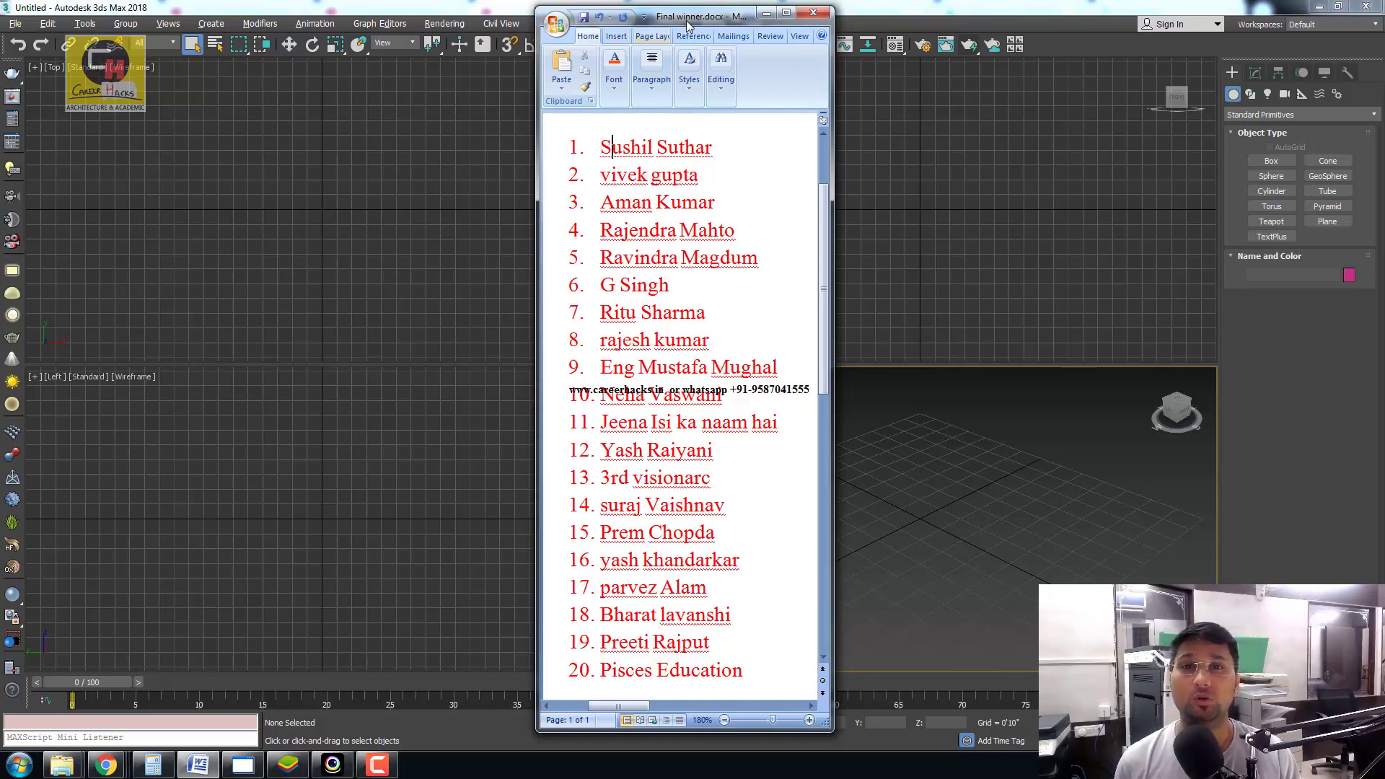
{"action": "left_click_drag", "start_coordinate": [685, 16], "coordinate": [614, 16]}
{"action": "left_click", "coordinate": [747, 13]}
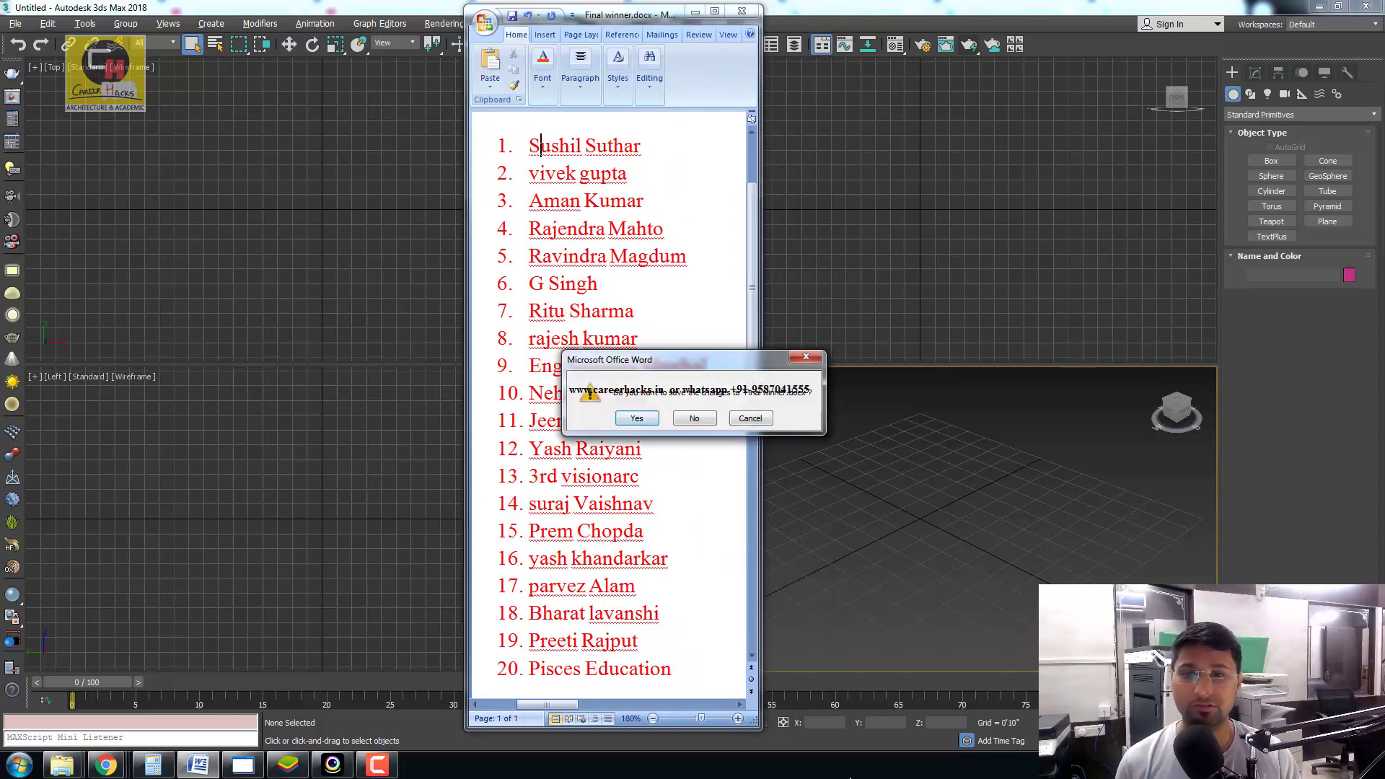
{"action": "left_click", "coordinate": [637, 419]}
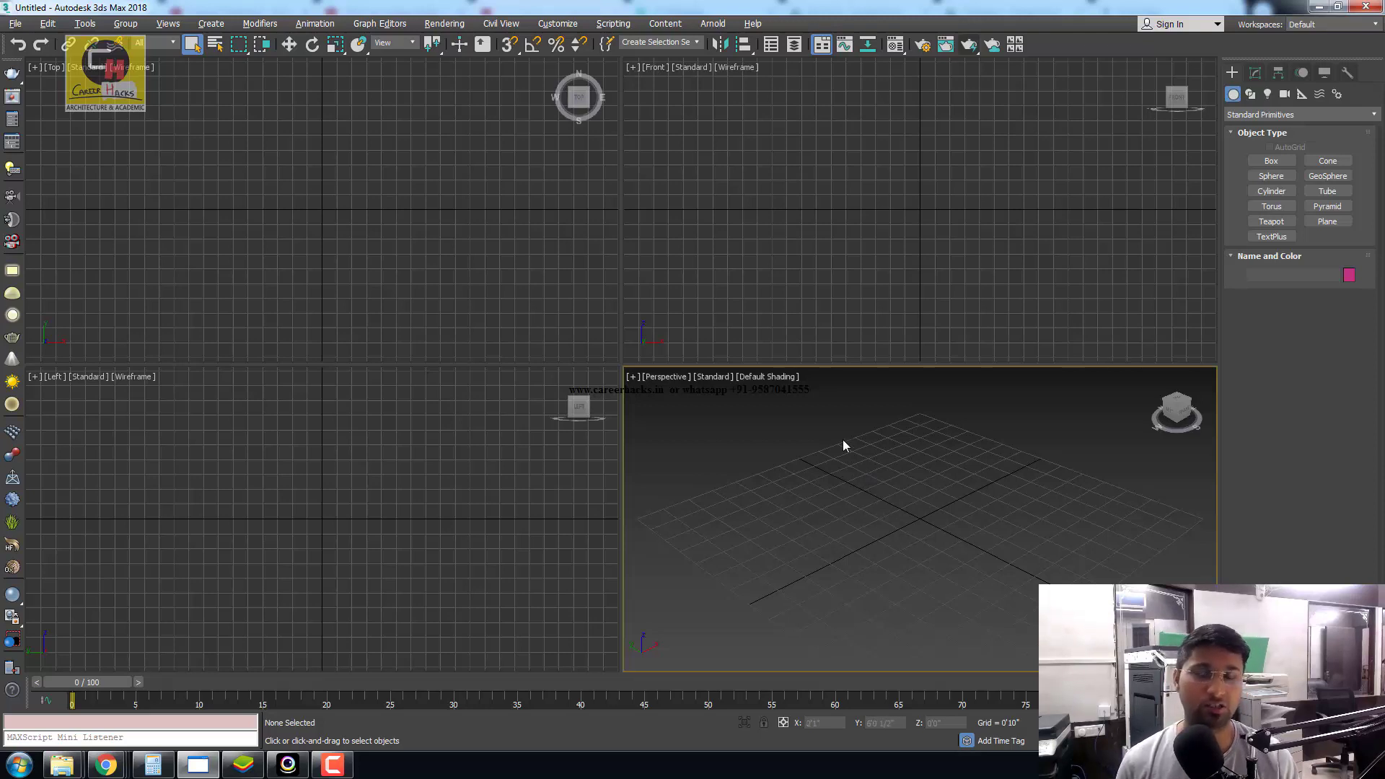
- Create a box, Box001, at the grid origin in the Perspective view
{"action": "middle_click", "coordinate": [879, 277]}
{"action": "mouse_move", "coordinate": [928, 235]}
{"action": "middle_mouse_down"}
{"action": "mouse_move", "coordinate": [912, 292]}
{"action": "mouse_move", "coordinate": [934, 315]}
{"action": "middle_mouse_up"}
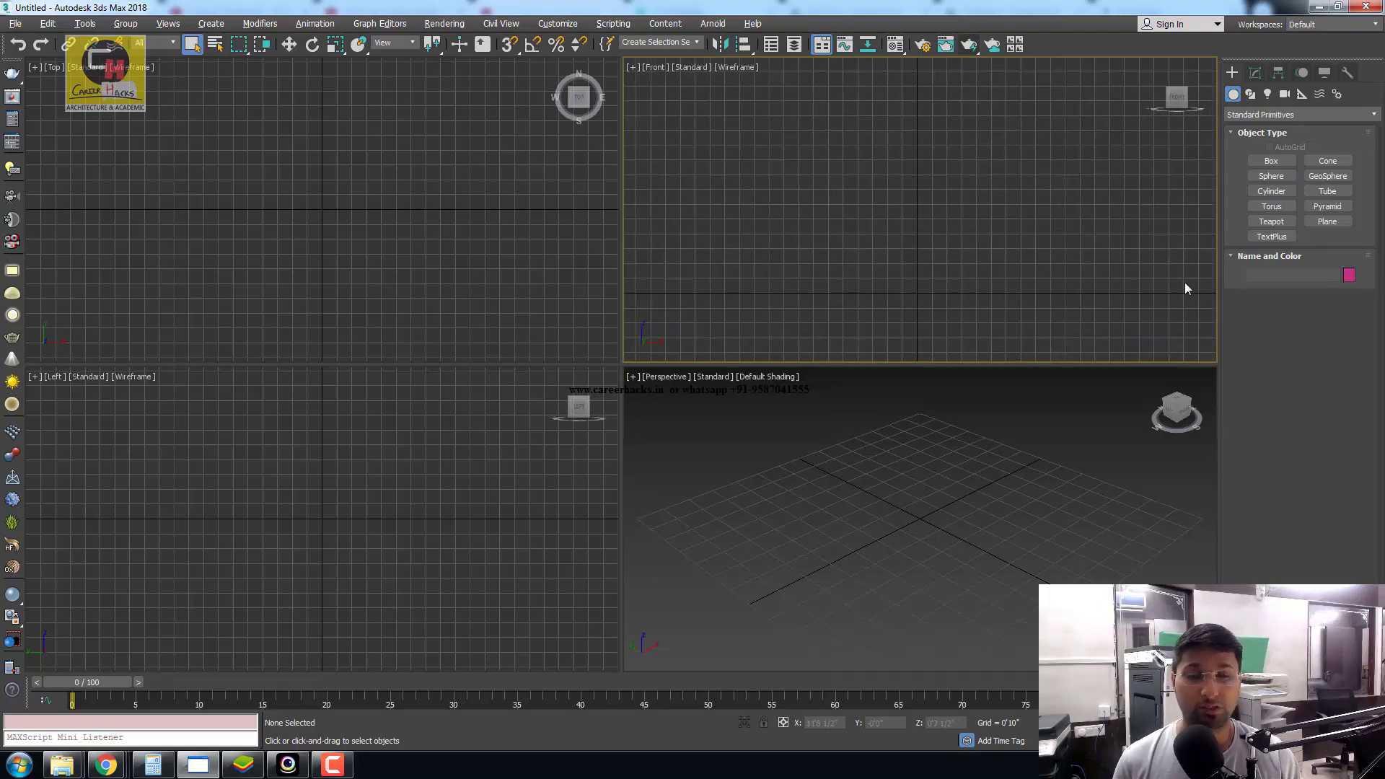
{"action": "right_click", "coordinate": [957, 533]}
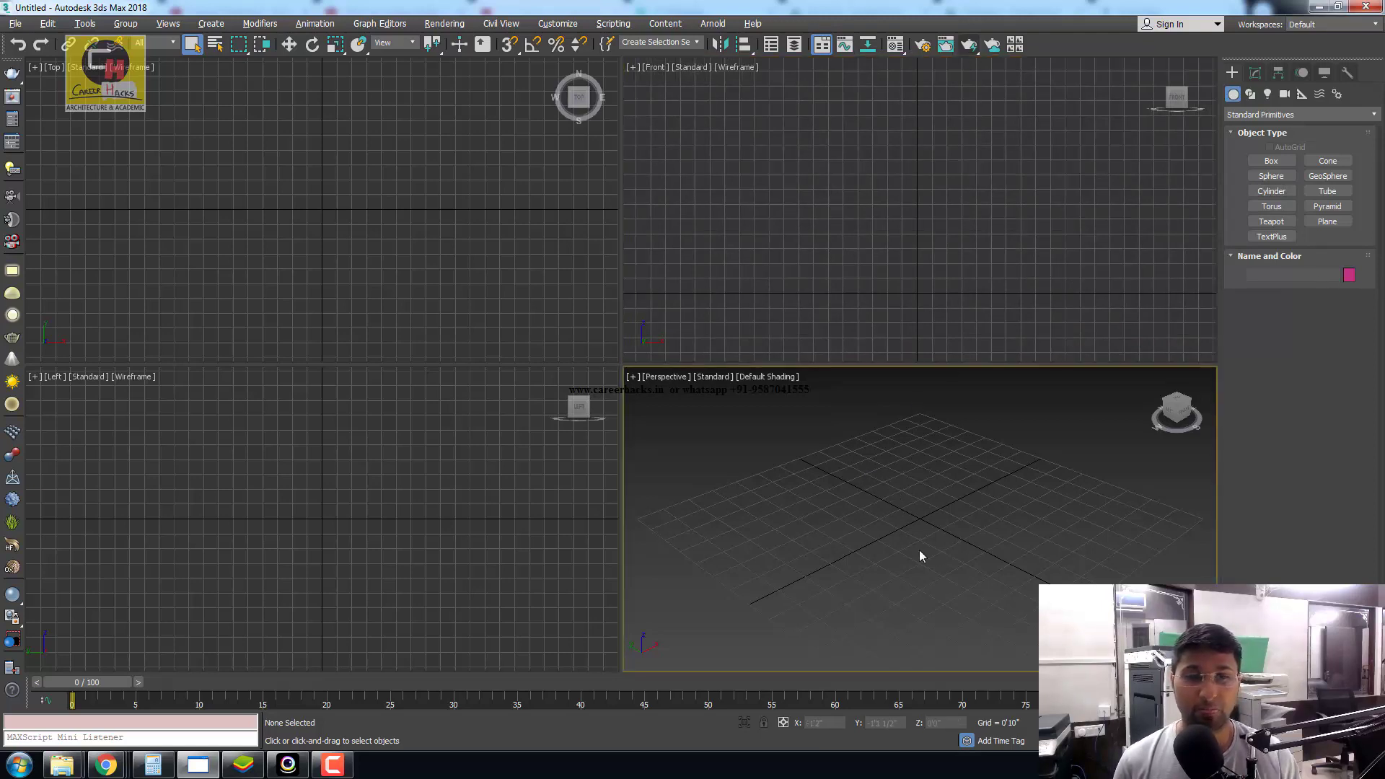
{"action": "right_click", "coordinate": [919, 548]}
{"action": "left_click", "coordinate": [949, 522]}
{"action": "left_click_drag", "start_coordinate": [901, 511], "coordinate": [945, 506]}
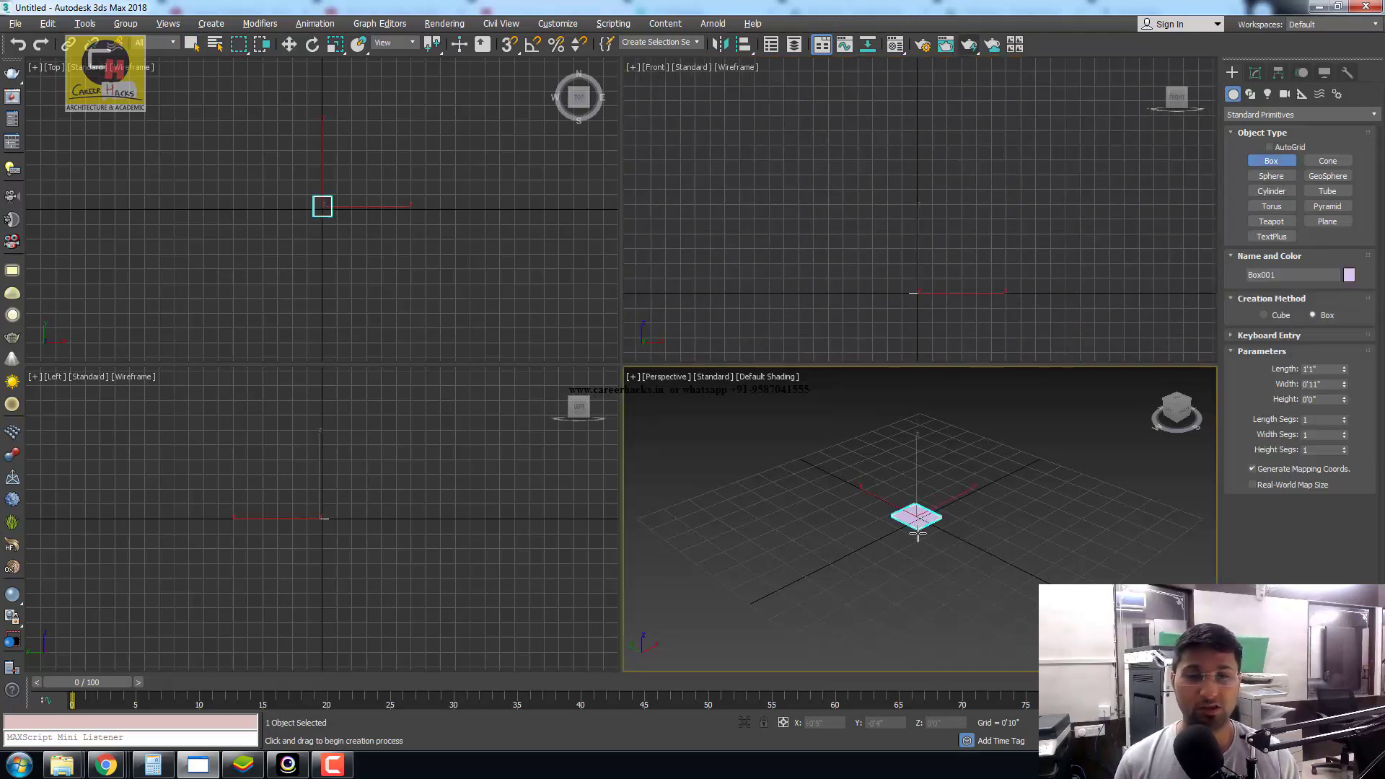
{"action": "key", "text": "w"}
- Move Box001 left along X, scrub to frame 72, and open Time Configuration
{"action": "middle_click_drag", "start_coordinate": [933, 548], "coordinate": [923, 505], "text": "alt"}
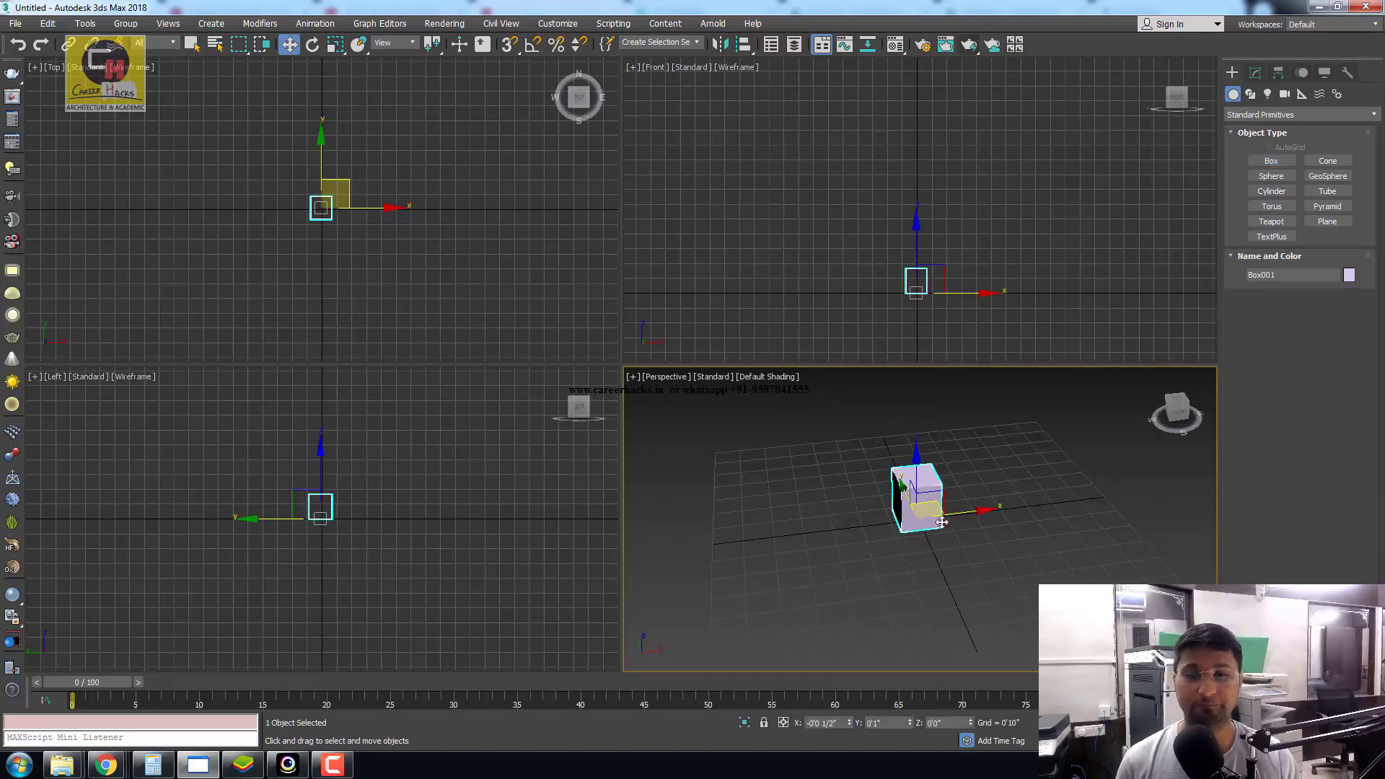
{"action": "mouse_move", "coordinate": [973, 514]}
{"action": "left_mouse_down"}
{"action": "mouse_move", "coordinate": [812, 521]}
{"action": "mouse_move", "coordinate": [807, 550]}
{"action": "left_mouse_up"}
{"action": "middle_click_drag", "start_coordinate": [807, 550], "coordinate": [520, 621], "text": "alt"}
{"action": "left_click_drag", "start_coordinate": [87, 681], "coordinate": [970, 682]}
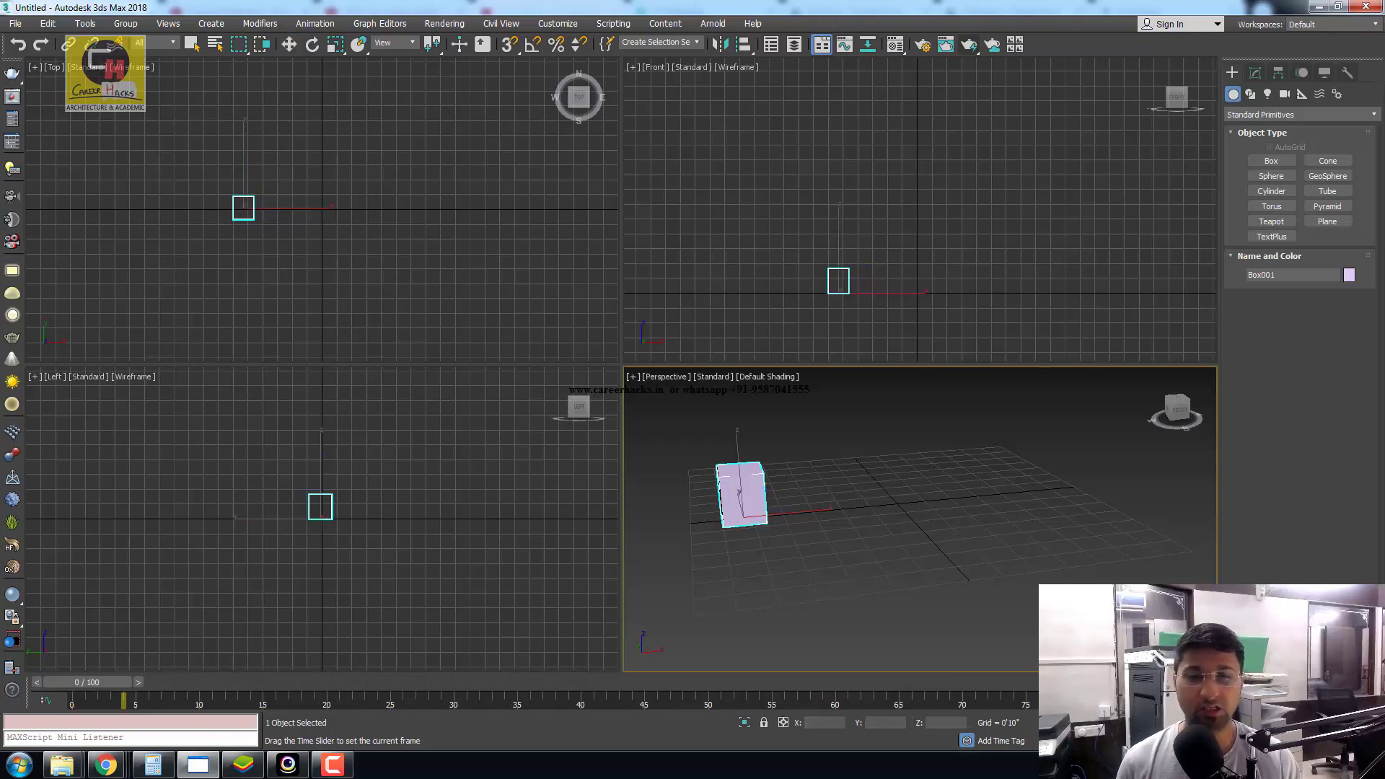
{"action": "key", "text": "w"}
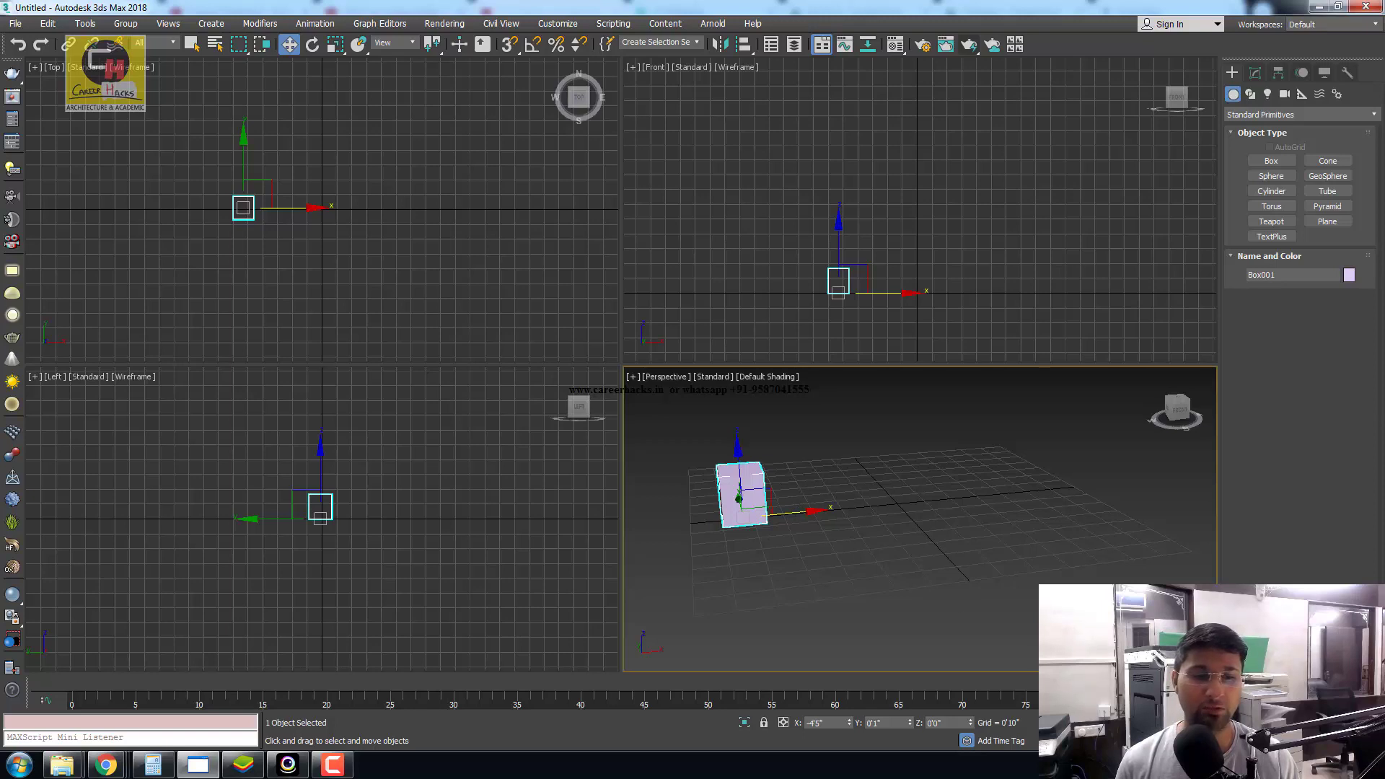
{"action": "left_click", "coordinate": [1226, 750]}
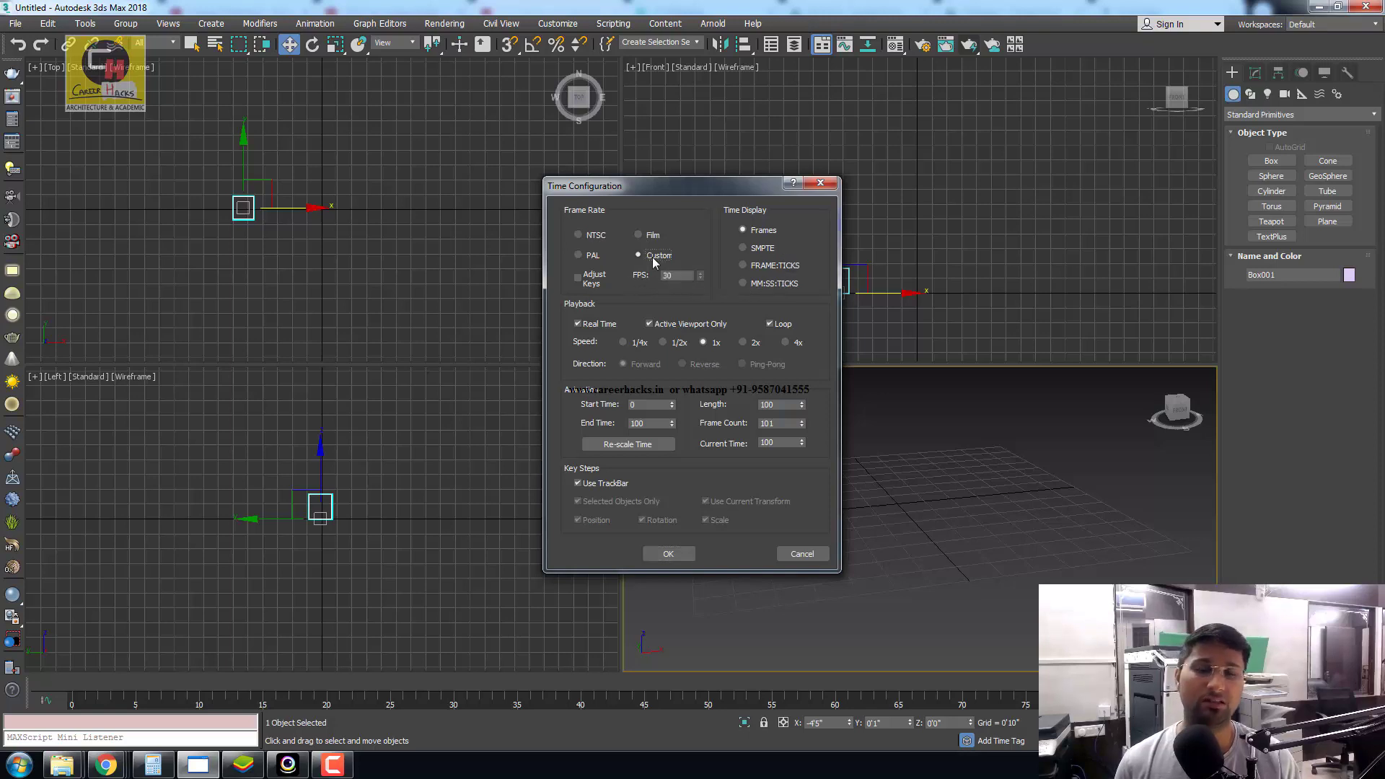
- Set a custom 10 fps frame rate and shift the box further left
{"action": "double_click", "coordinate": [678, 276]}
{"action": "type", "text": "10"}
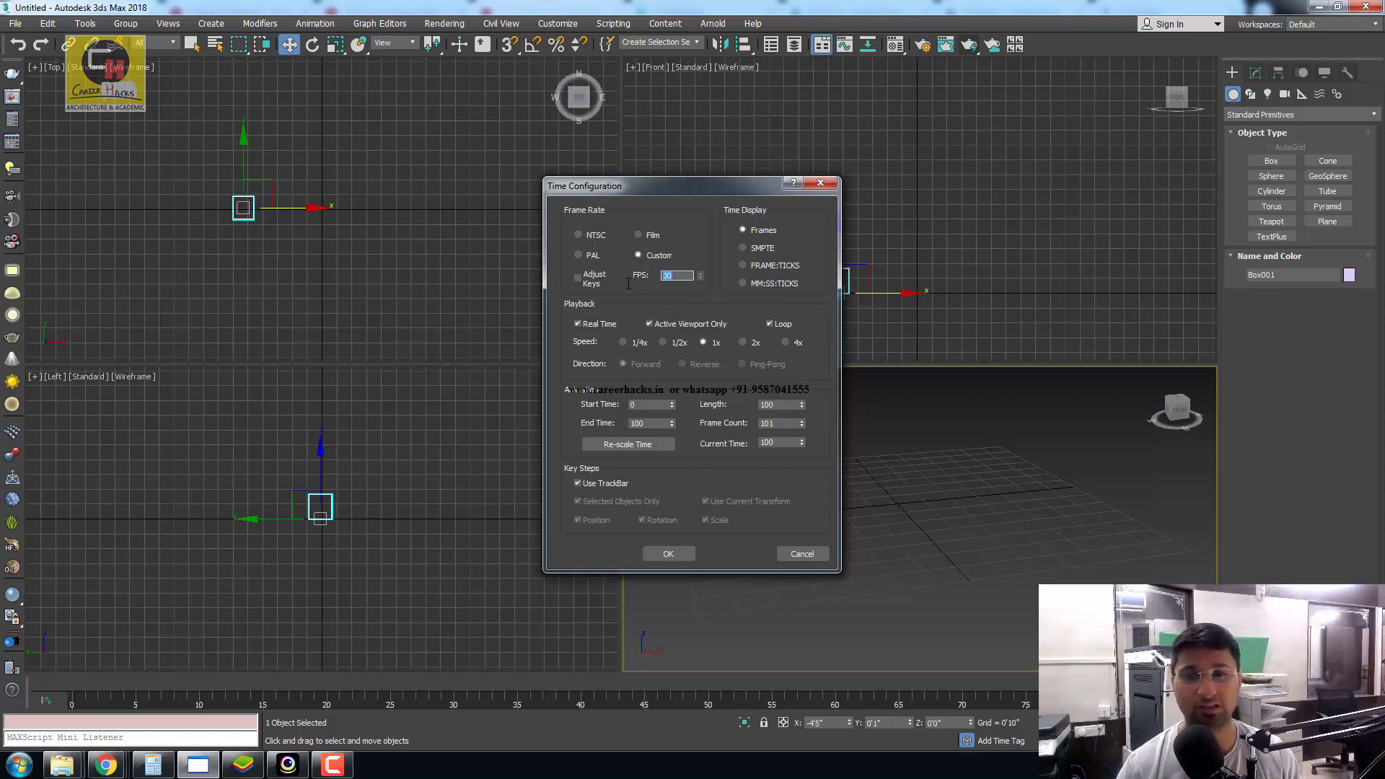
{"action": "left_click", "coordinate": [666, 554]}
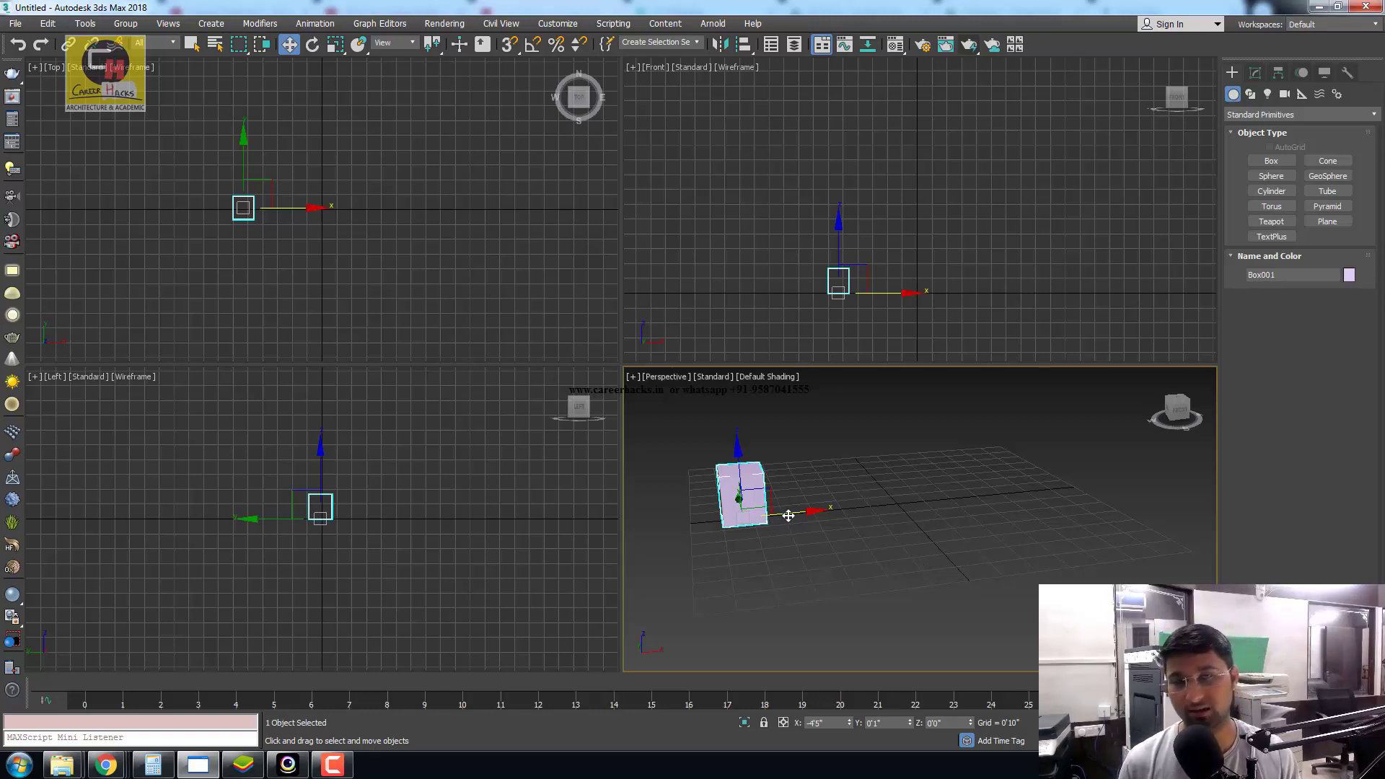
{"action": "mouse_move", "coordinate": [786, 513]}
{"action": "left_mouse_down"}
{"action": "mouse_move", "coordinate": [534, 469]}
{"action": "mouse_move", "coordinate": [996, 469]}
{"action": "mouse_move", "coordinate": [819, 473]}
{"action": "left_mouse_up"}
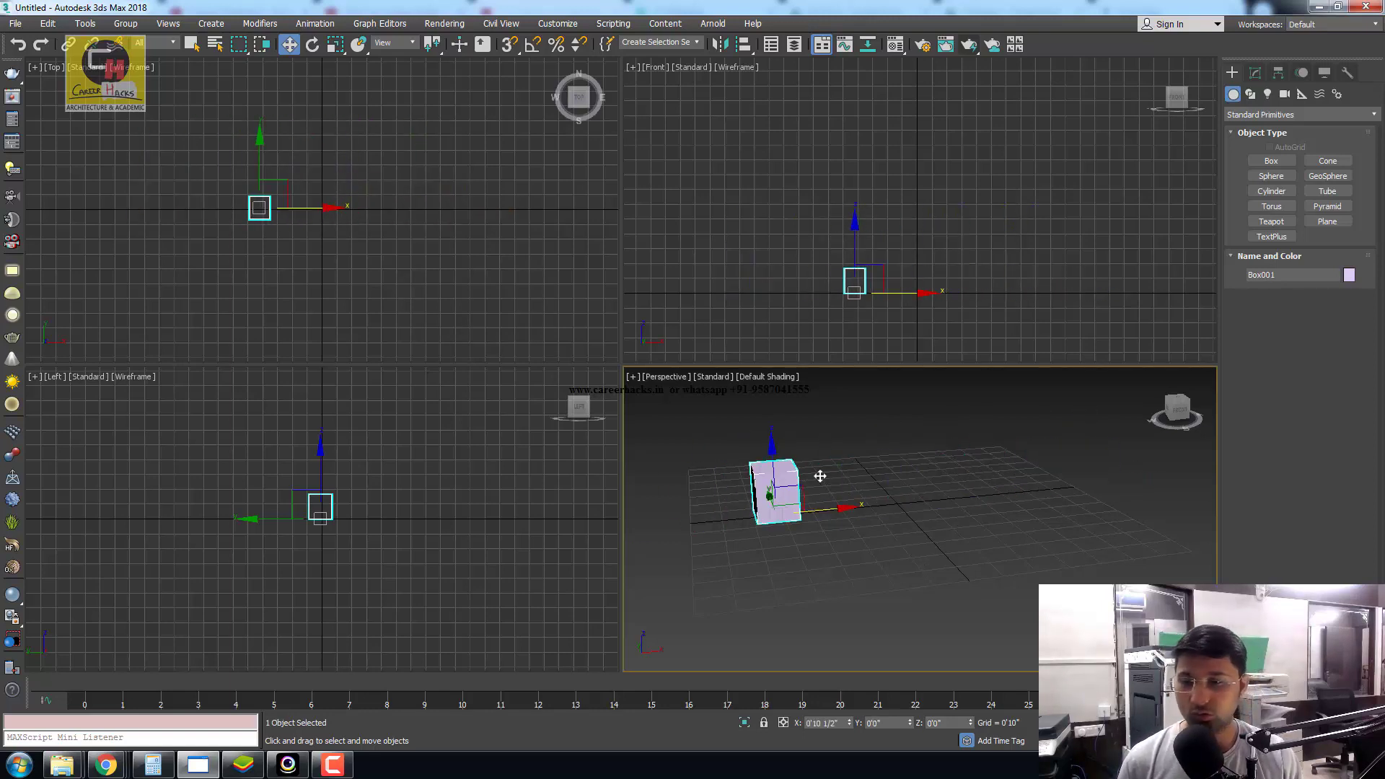
- Delete Box001 and bring up the spline Shapes category for the Front view
{"action": "key", "text": "Delete"}
{"action": "key", "text": "ctrl+z"}
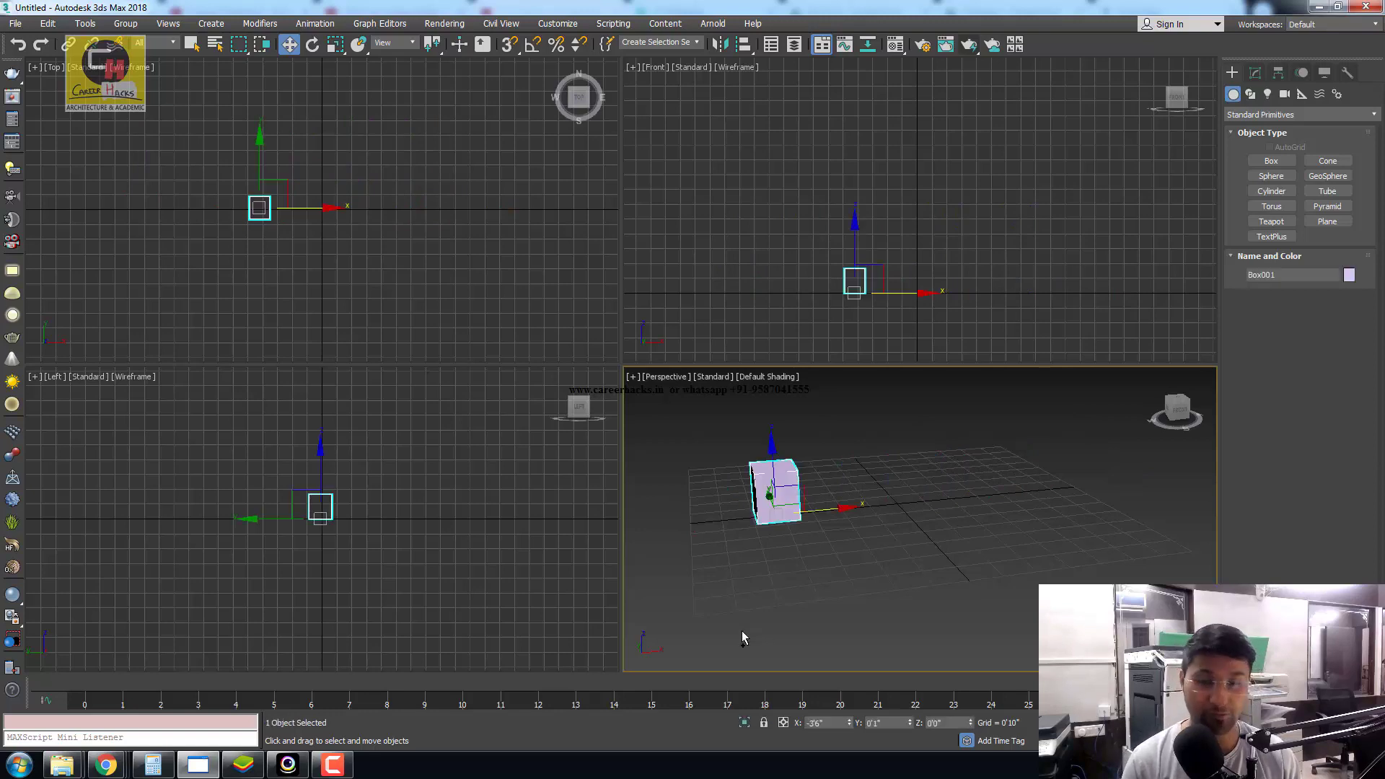
{"action": "key", "text": "Delete"}
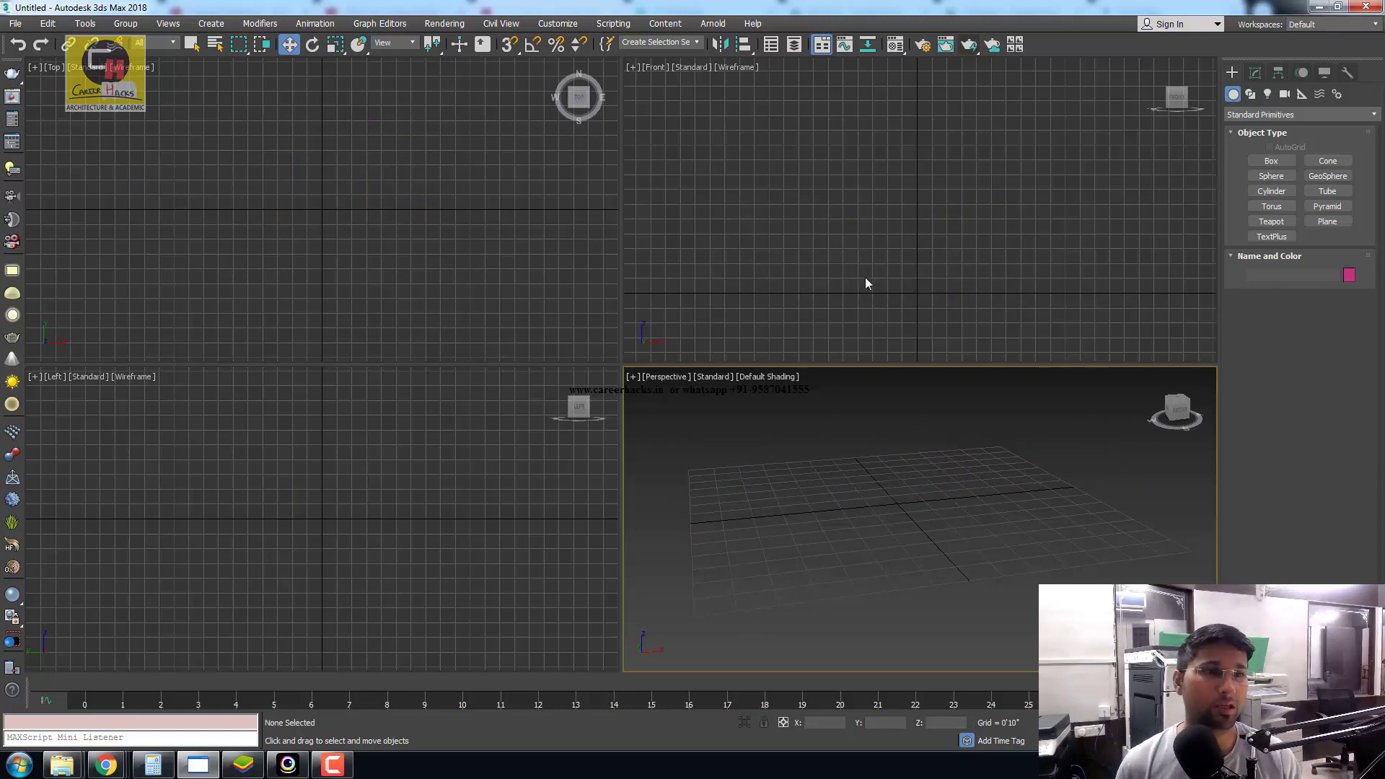
{"action": "left_click", "coordinate": [869, 286]}
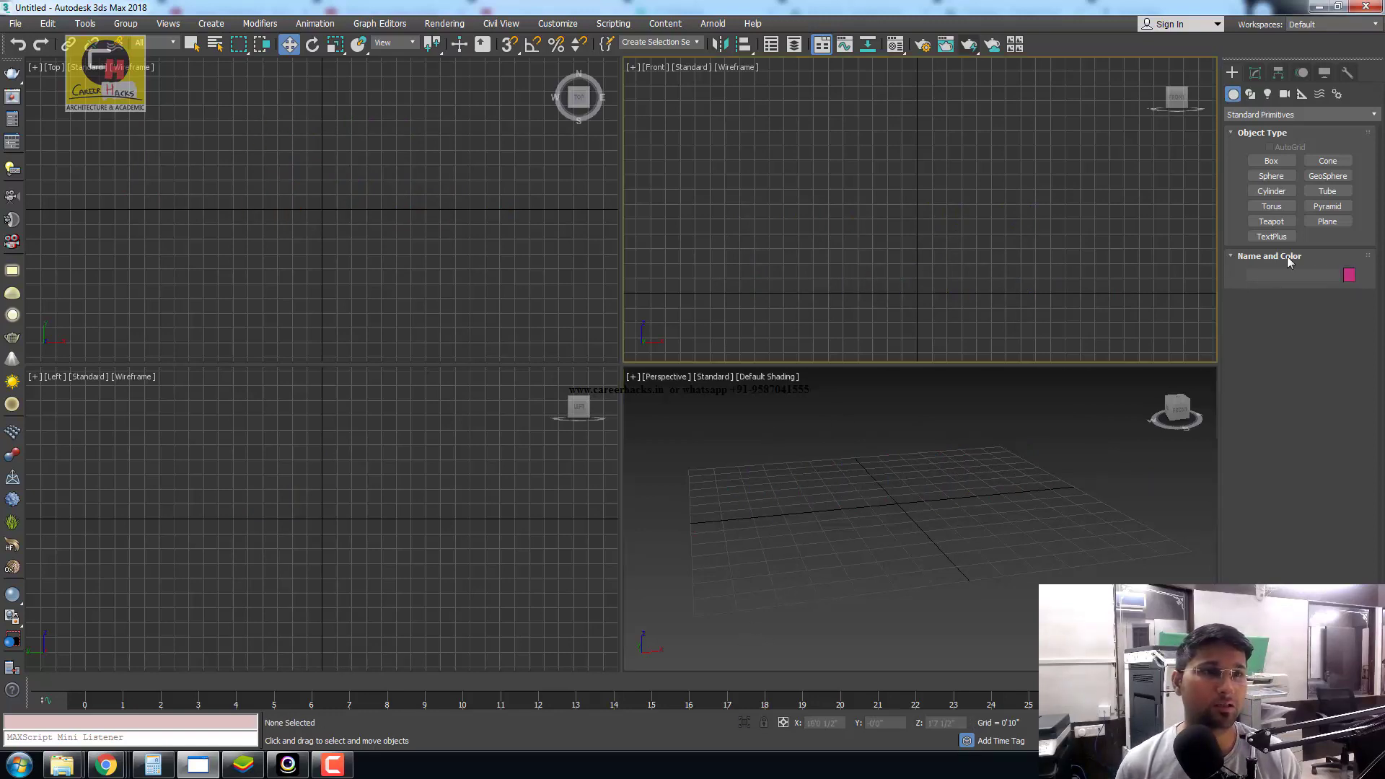
{"action": "left_click", "coordinate": [1250, 94]}
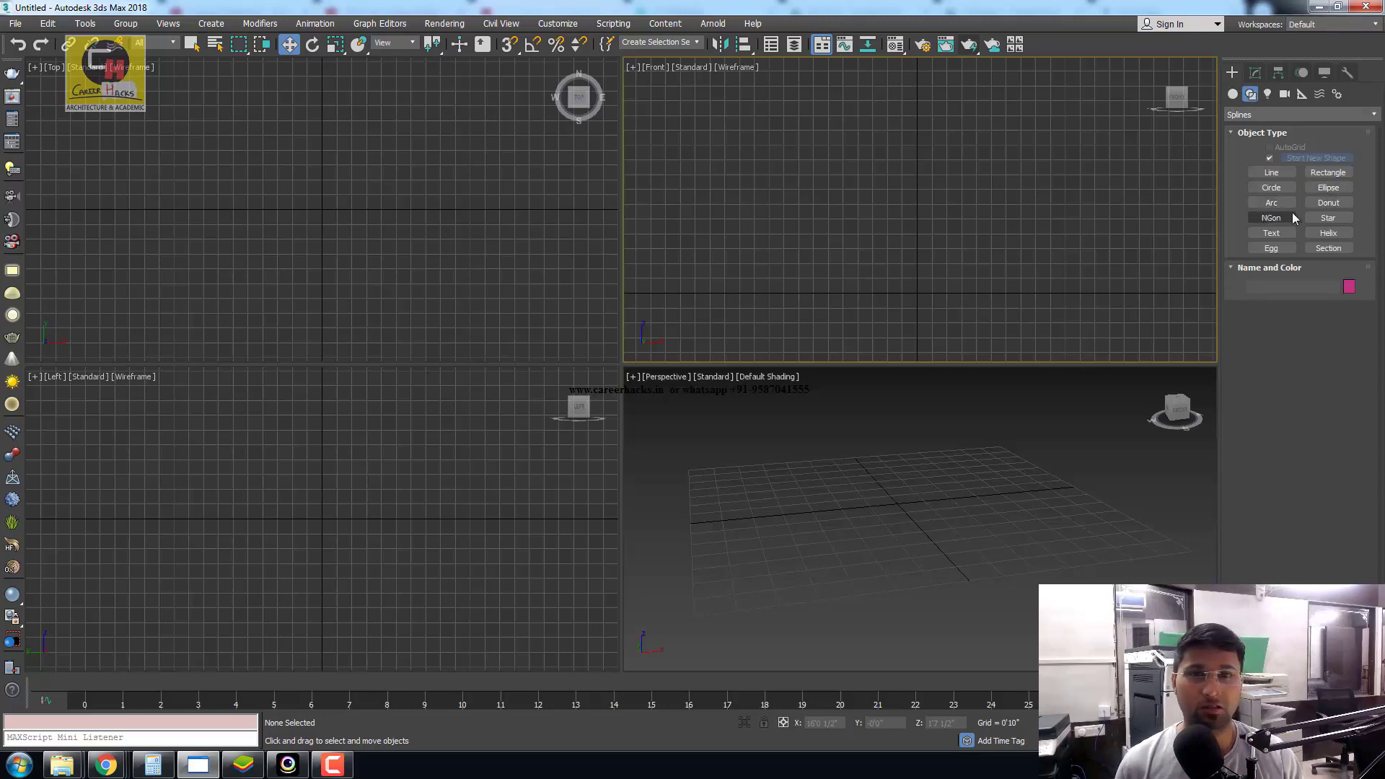
- Draw a six-pointed star, Star001, in the Front view and move it up
{"action": "left_click", "coordinate": [1328, 218]}
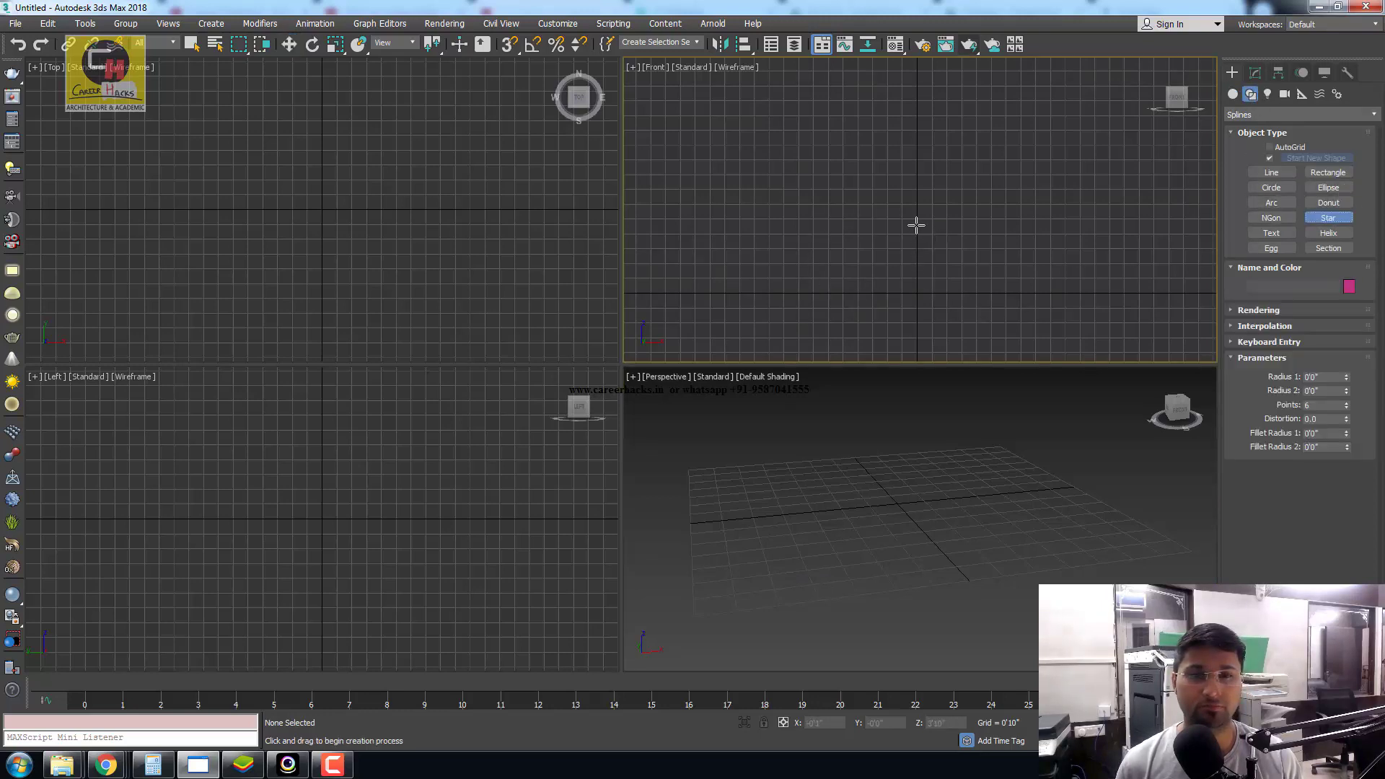
{"action": "left_click", "coordinate": [926, 316]}
{"action": "left_click_drag", "start_coordinate": [914, 291], "coordinate": [960, 380]}
{"action": "key", "text": "w"}
{"action": "left_click_drag", "start_coordinate": [922, 303], "coordinate": [922, 198]}
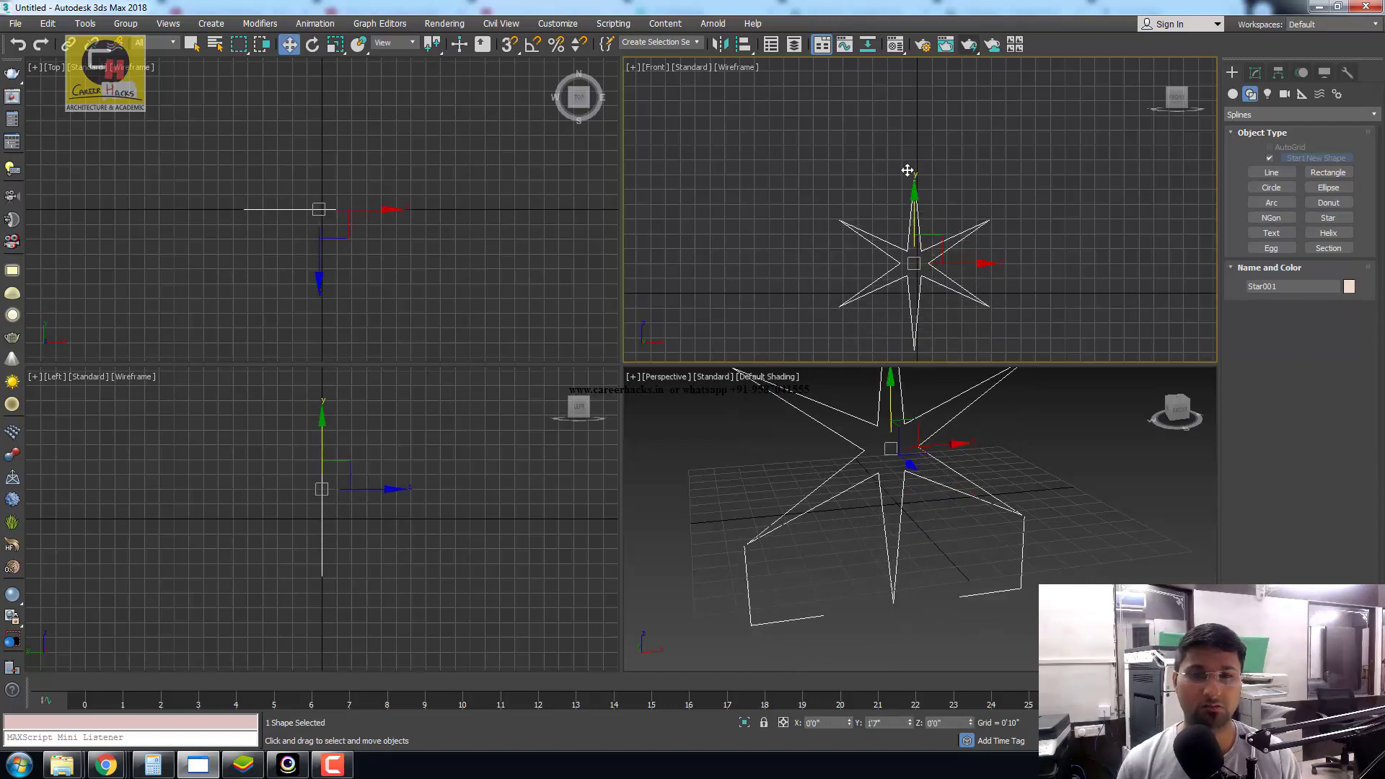
- Maximize the Perspective viewport and zoom out to see the star
{"action": "right_click", "coordinate": [778, 550]}
{"action": "key", "text": "alt+w"}
{"action": "key", "text": "alt+z"}
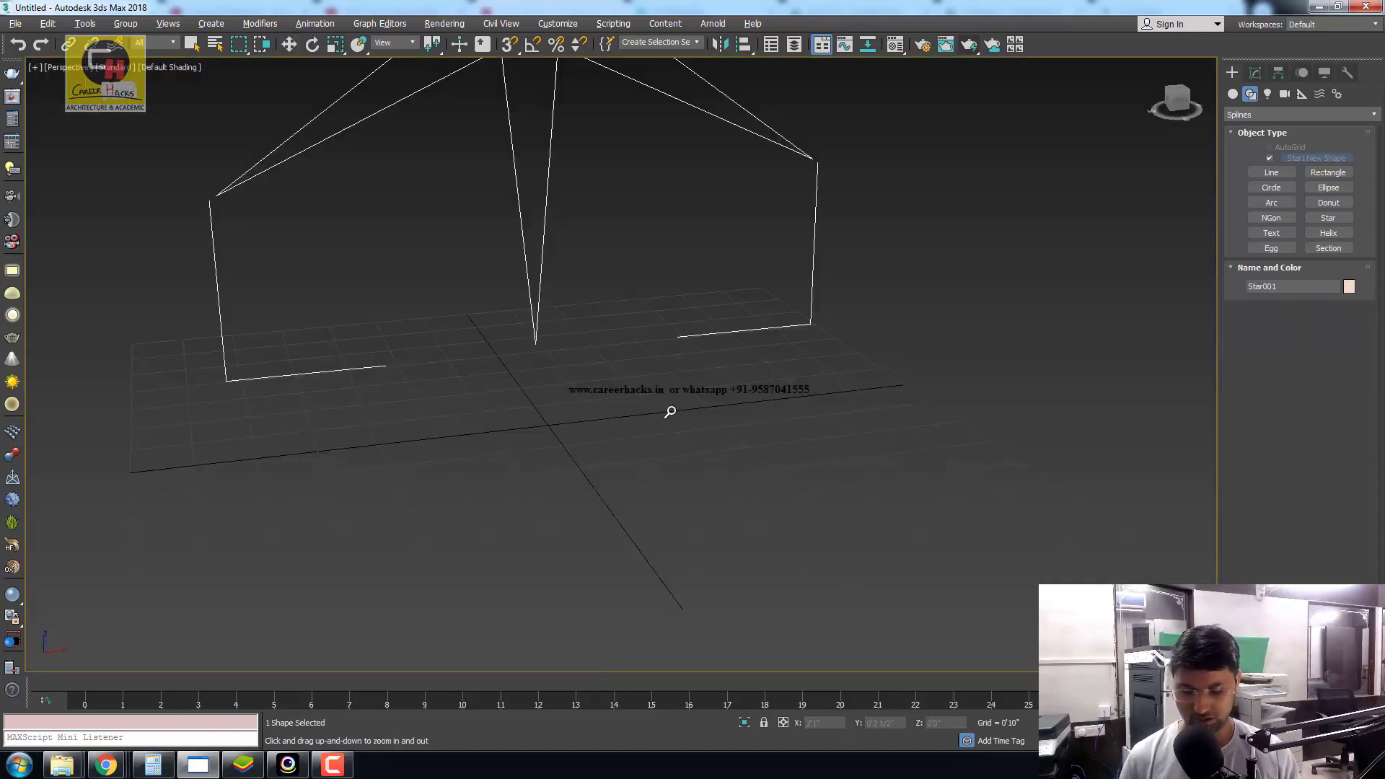
{"action": "left_click_drag", "start_coordinate": [668, 411], "coordinate": [676, 519]}
{"action": "key", "text": "w"}
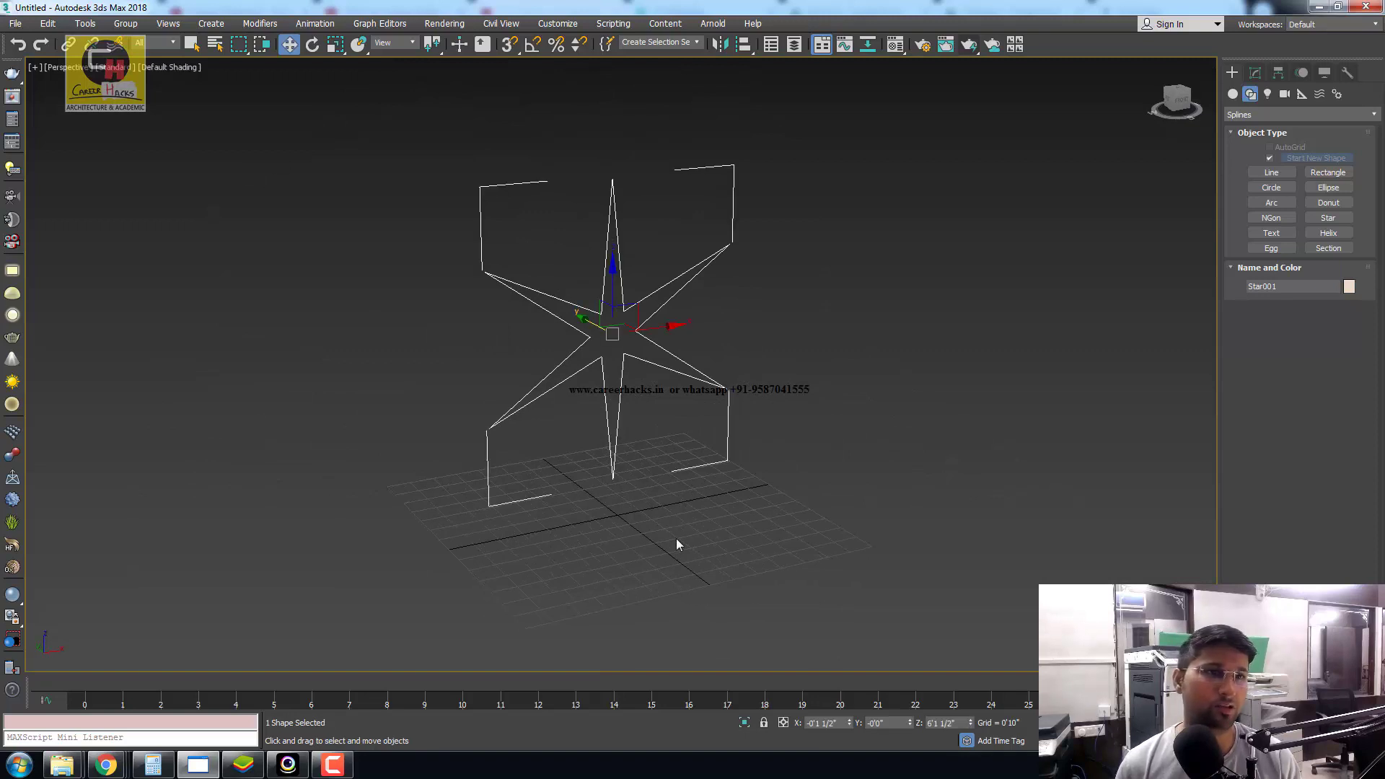
- Give Star001 an Extrude modifier with Amount 1'0"
{"action": "left_click", "coordinate": [1255, 72]}
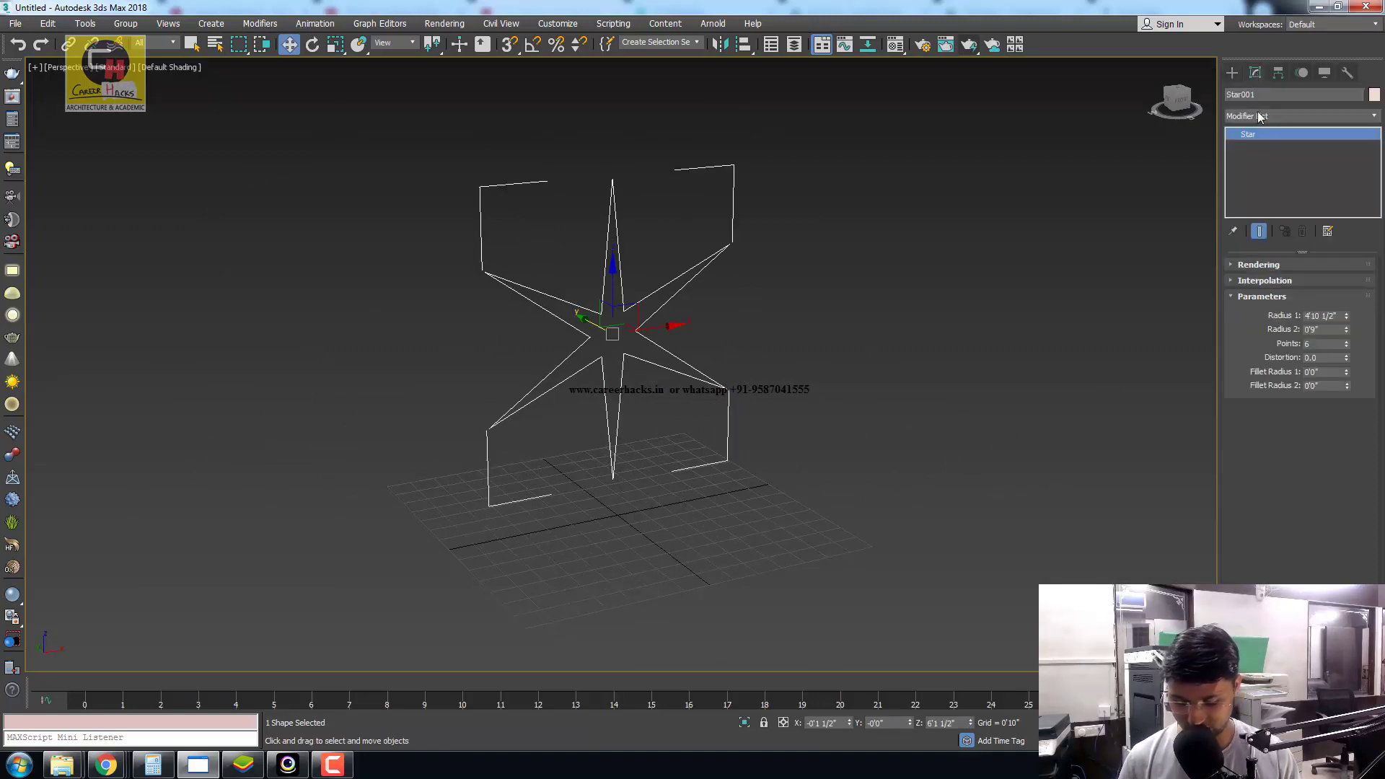
{"action": "left_click", "coordinate": [1261, 116]}
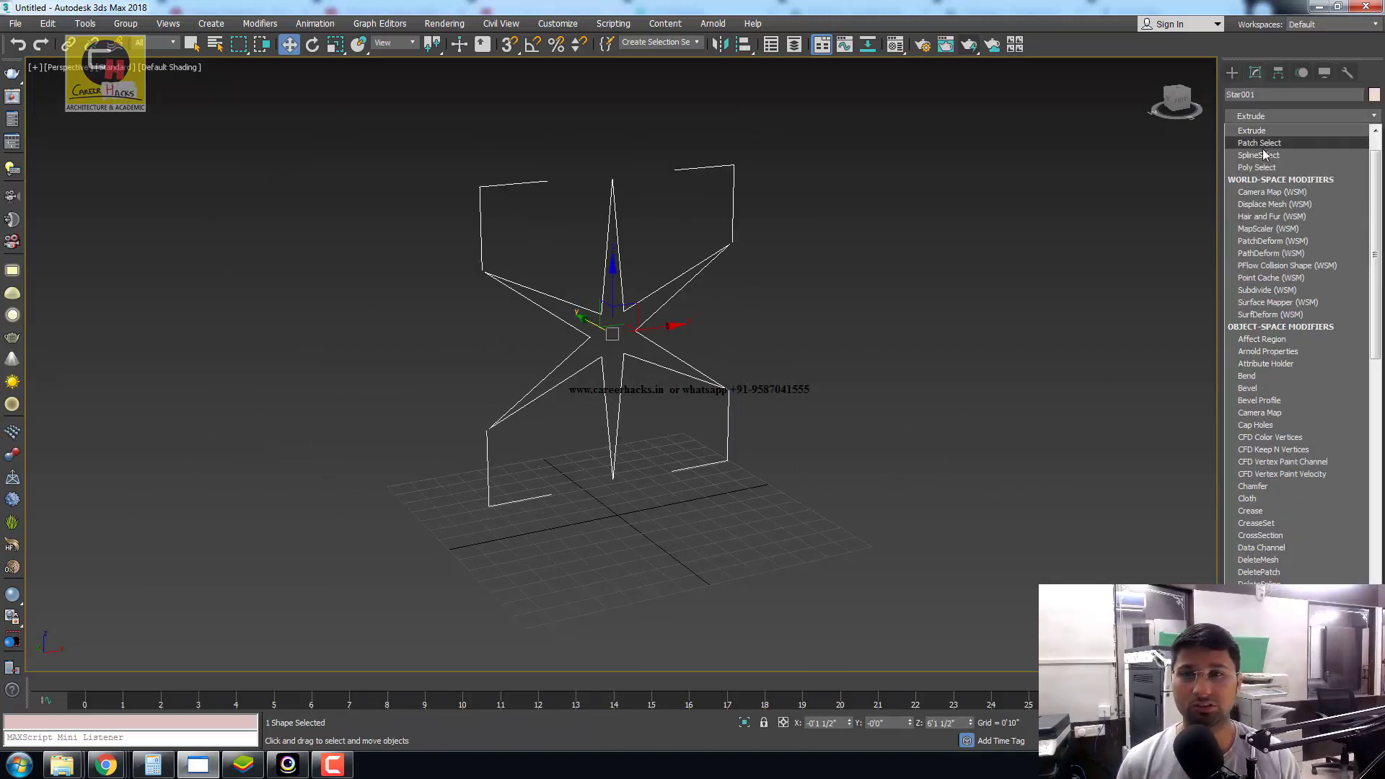
{"action": "left_click", "coordinate": [1262, 148]}
{"action": "scroll", "coordinate": [757, 403], "scroll_direction": "up", "scroll_amount": 2}
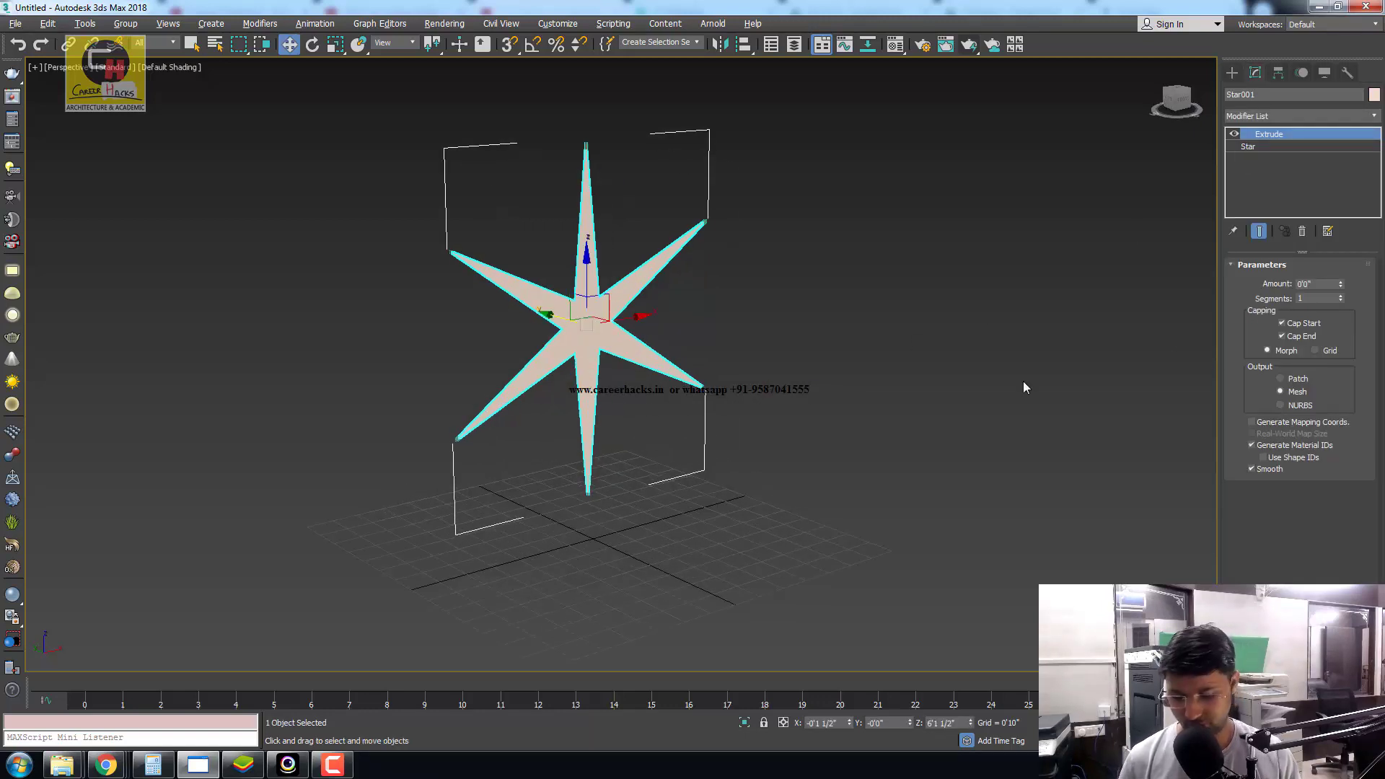
{"action": "left_click_drag", "start_coordinate": [1313, 285], "coordinate": [1274, 287]}
{"action": "type", "text": "1"}
{"action": "key", "text": "Return"}
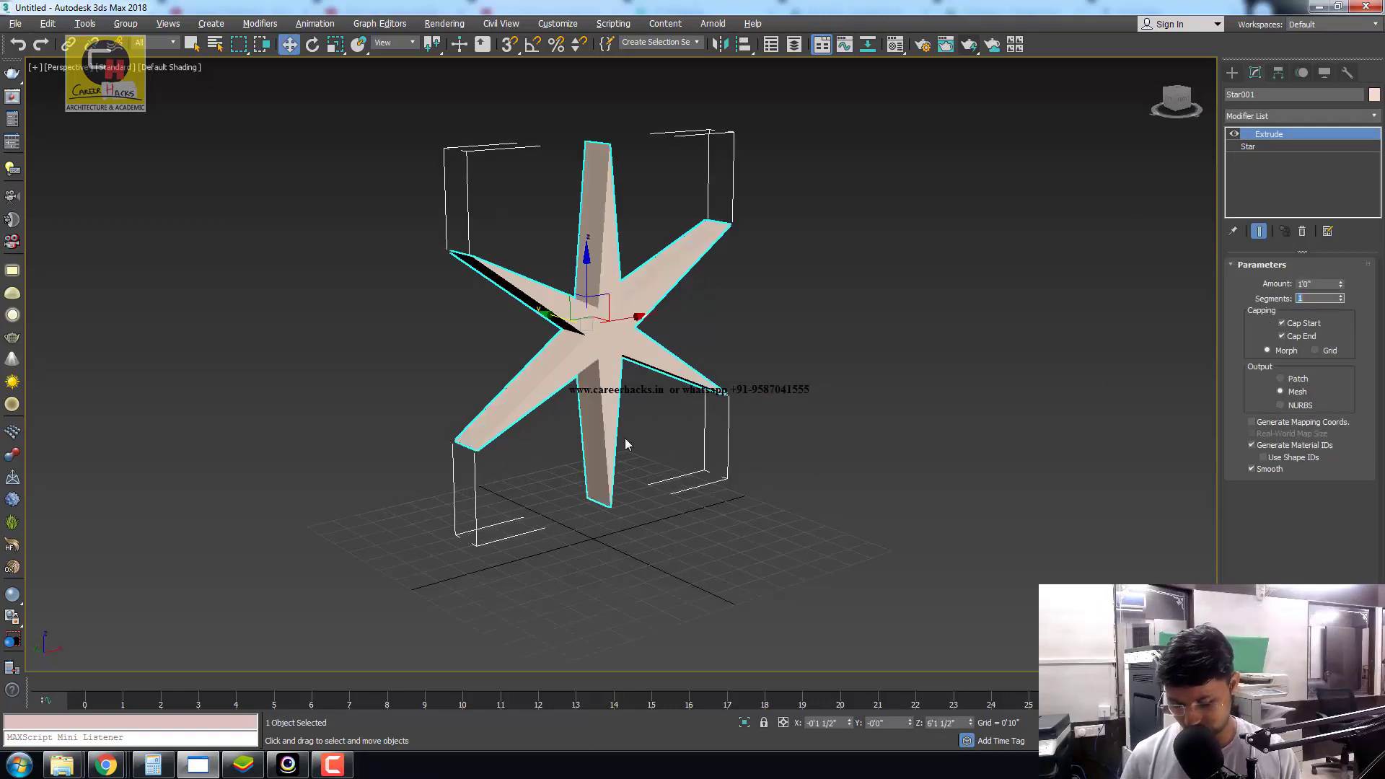
{"action": "mouse_move", "coordinate": [625, 438]}
{"action": "middle_mouse_down", "text": "alt"}
{"action": "mouse_move", "coordinate": [640, 409]}
{"action": "mouse_move", "coordinate": [618, 415]}
{"action": "mouse_move", "coordinate": [687, 457]}
{"action": "mouse_move", "coordinate": [742, 464]}
{"action": "mouse_move", "coordinate": [727, 455]}
{"action": "mouse_move", "coordinate": [771, 432]}
{"action": "mouse_move", "coordinate": [772, 470]}
{"action": "middle_mouse_up", "text": "alt"}
- Create PhysCamera001 from the current view and pan, dolly and orbit it to face the star
{"action": "key", "text": "c"}
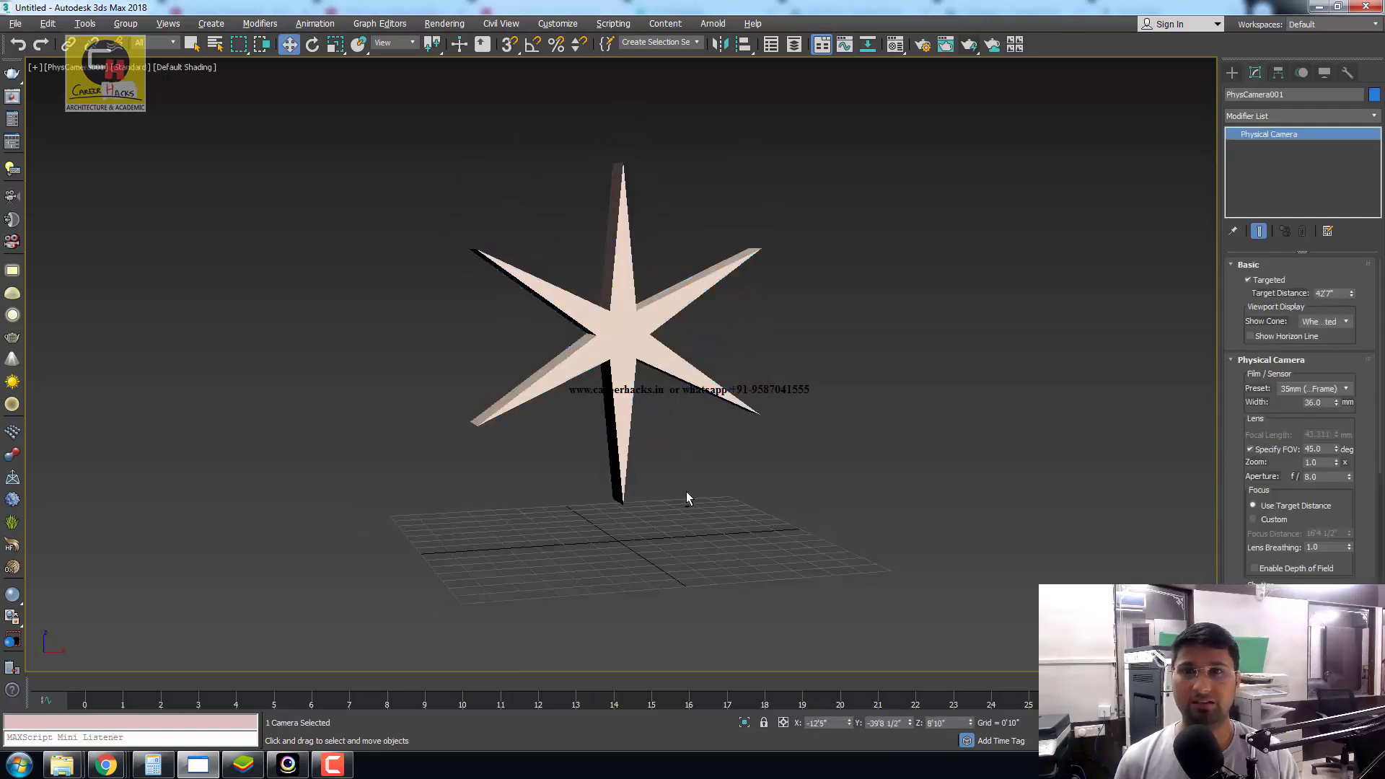
{"action": "middle_click_drag", "start_coordinate": [686, 499], "coordinate": [683, 461]}
{"action": "middle_click_drag", "start_coordinate": [687, 328], "coordinate": [689, 428]}
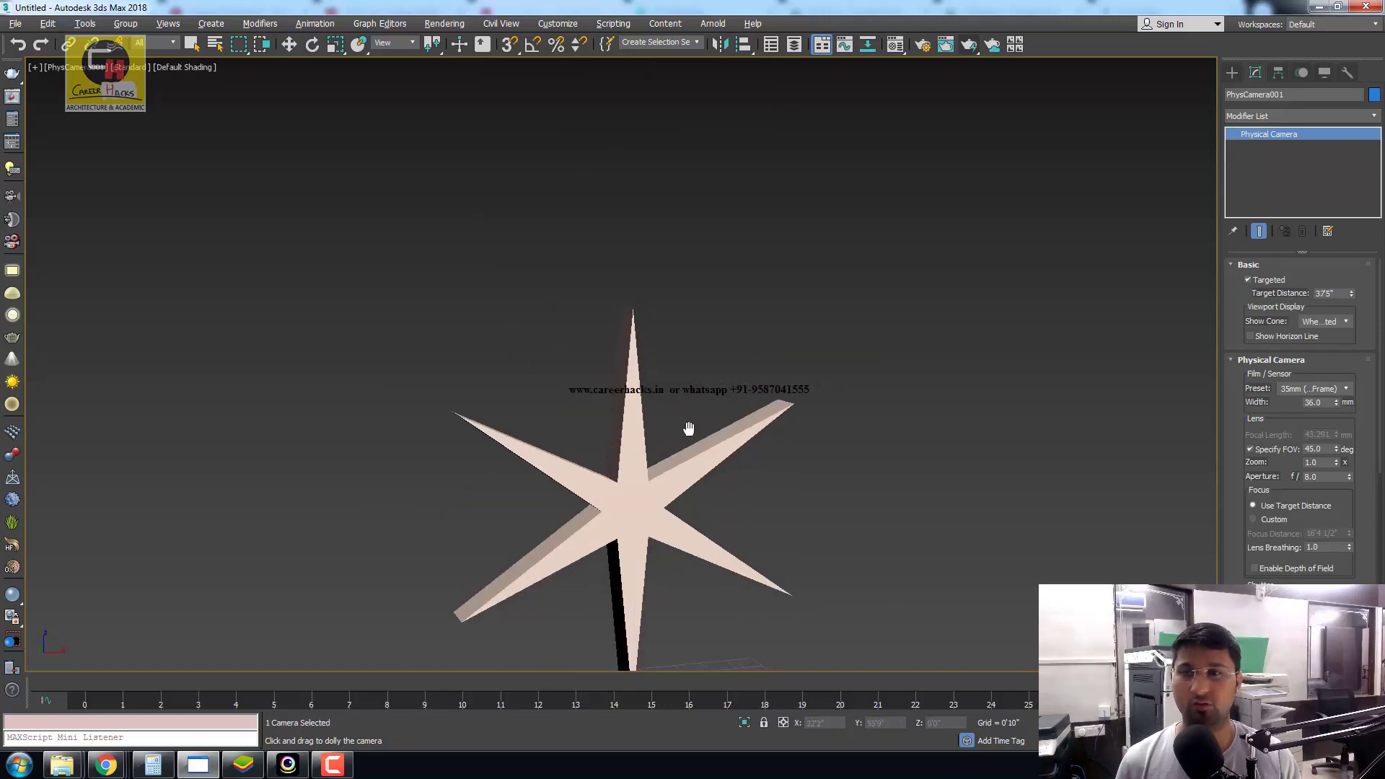
{"action": "middle_click_drag", "start_coordinate": [684, 515], "coordinate": [677, 330]}
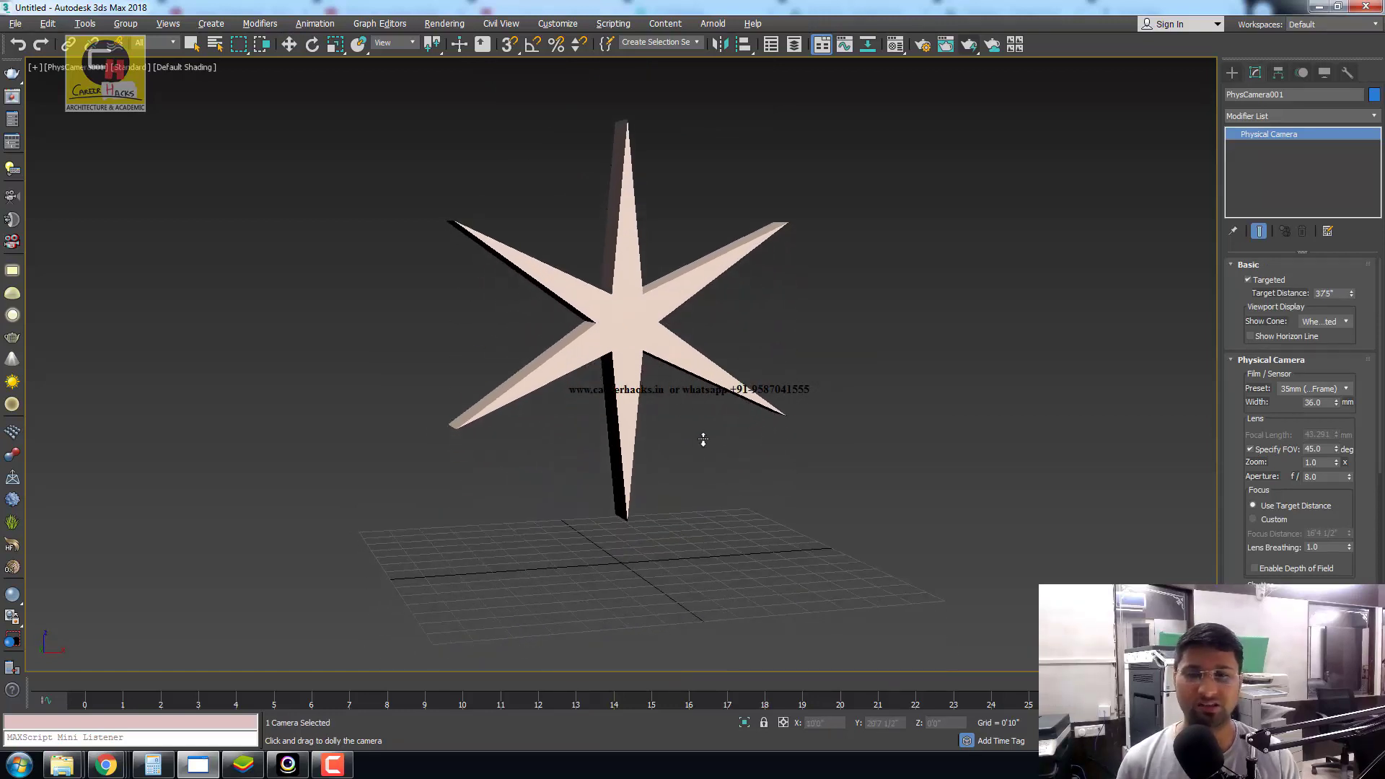
{"action": "middle_click_drag", "start_coordinate": [703, 438], "coordinate": [708, 427], "text": "ctrl+alt"}
{"action": "mouse_move", "coordinate": [692, 485]}
{"action": "middle_mouse_down", "text": "alt"}
{"action": "mouse_move", "coordinate": [687, 472]}
{"action": "mouse_move", "coordinate": [714, 467]}
{"action": "mouse_move", "coordinate": [706, 489]}
{"action": "middle_mouse_up", "text": "alt"}
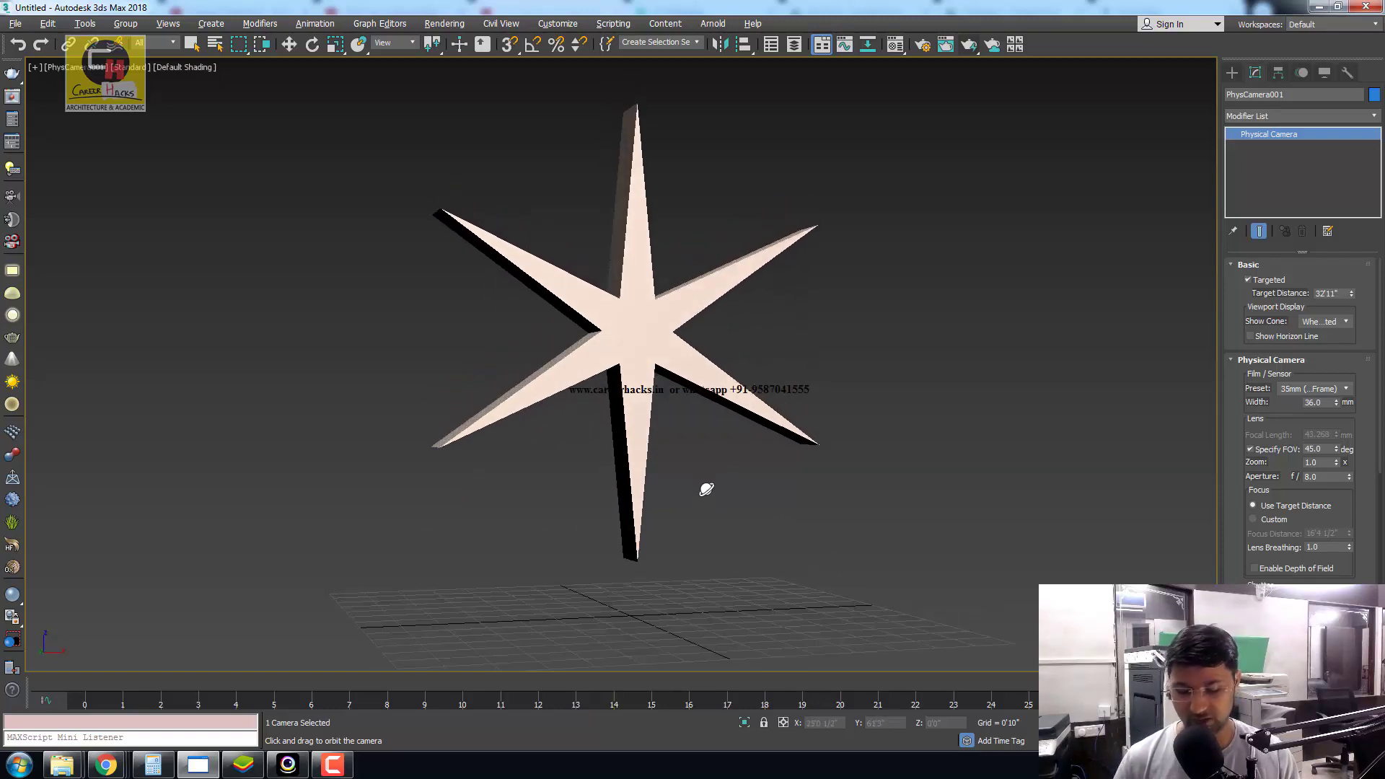
{"action": "key", "text": "w"}
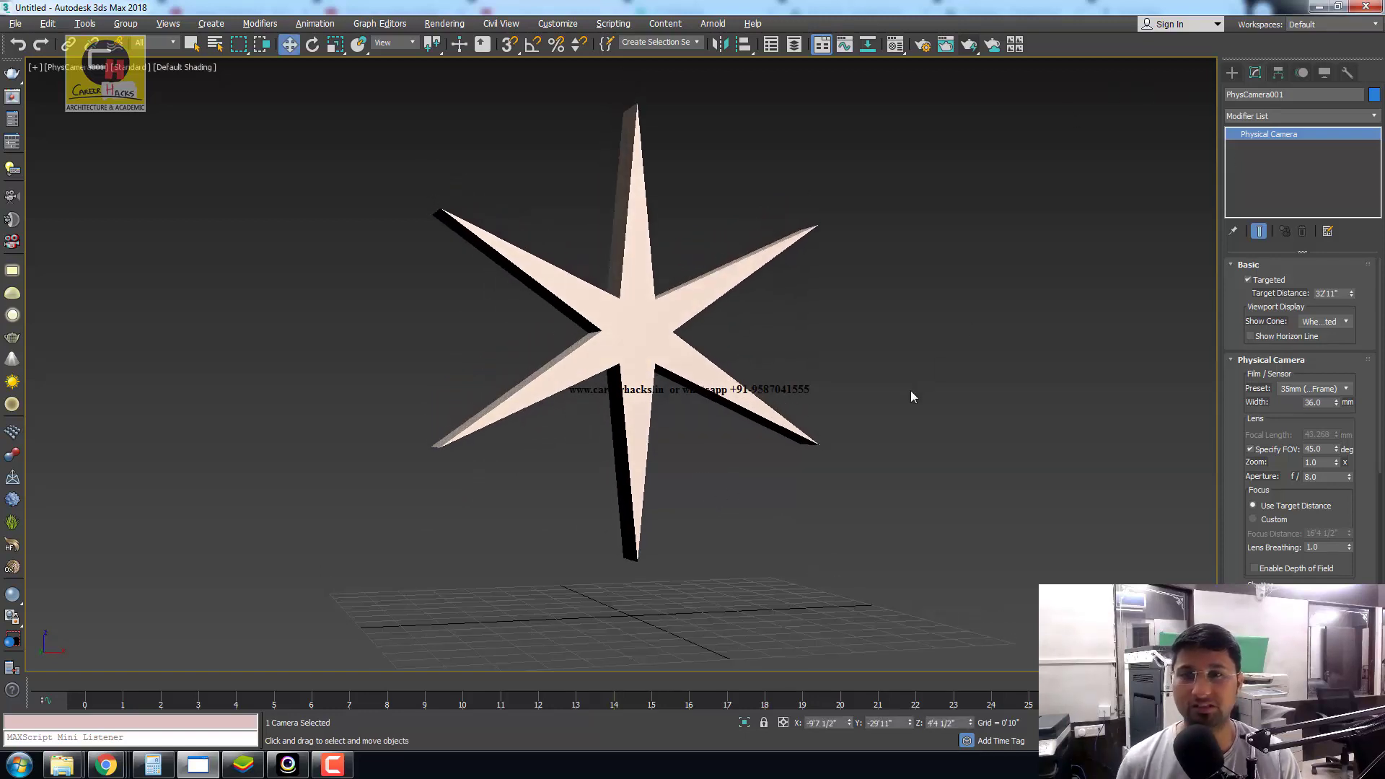
- Show the safe frame, dolly the camera closer to the star, then restore four viewports
{"action": "key", "text": "shift+f"}
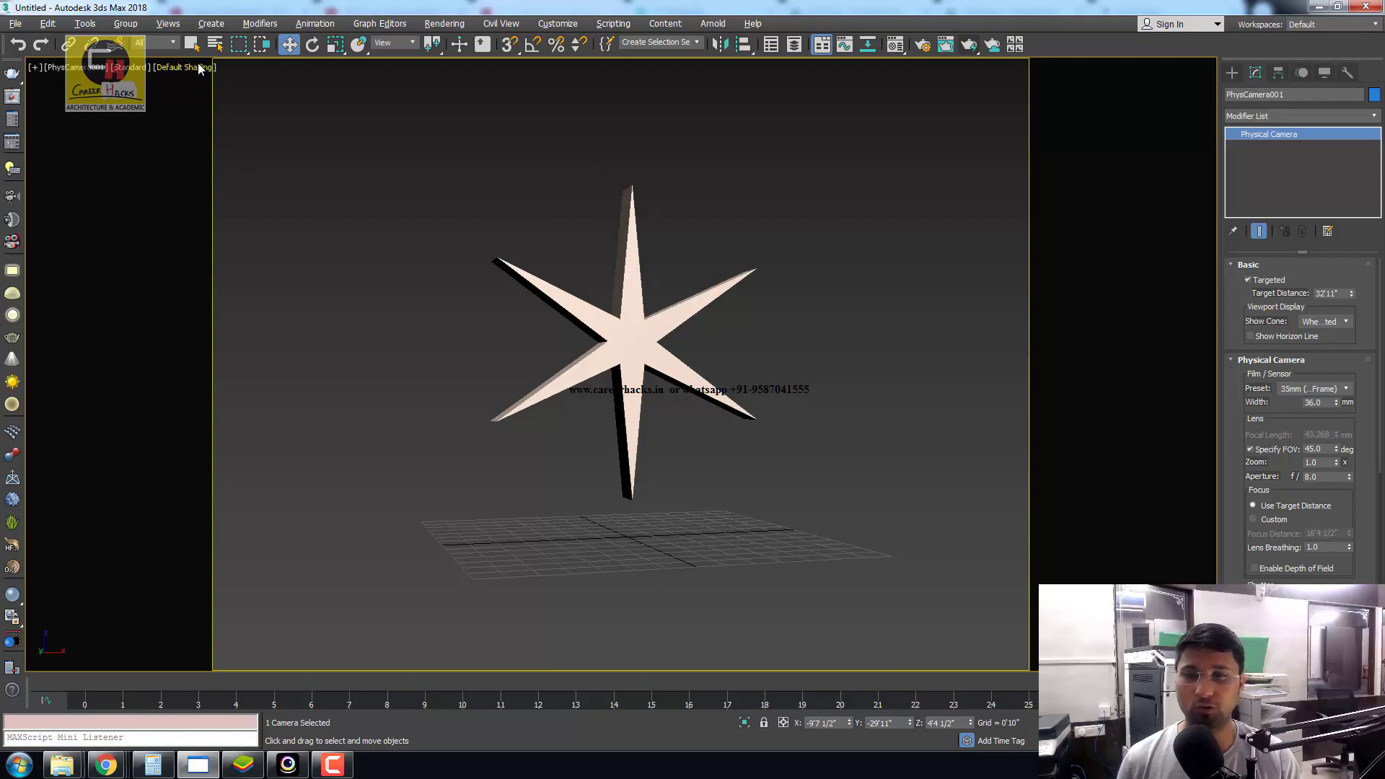
{"action": "scroll", "coordinate": [686, 448], "scroll_direction": "up", "scroll_amount": 3}
{"action": "scroll", "coordinate": [692, 442], "scroll_direction": "up", "scroll_amount": 1}
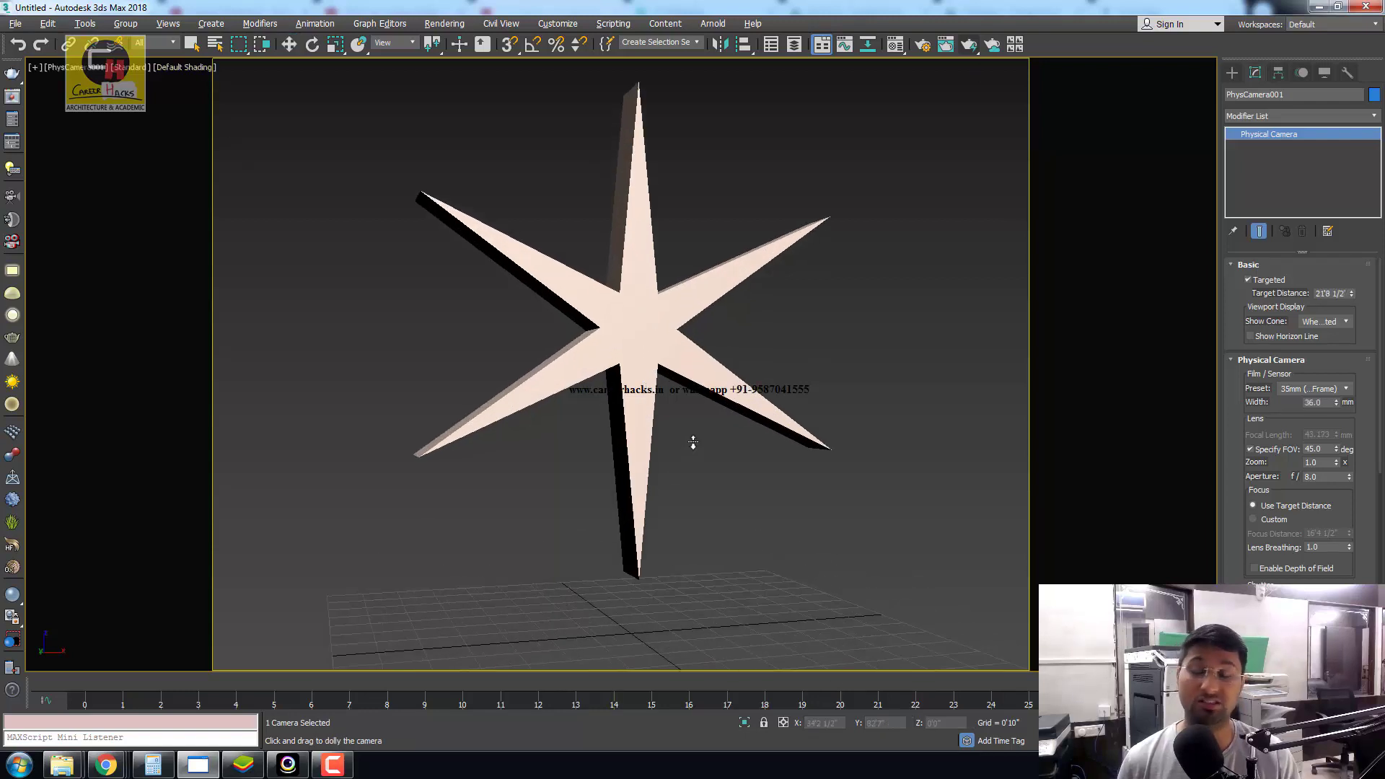
{"action": "mouse_move", "coordinate": [692, 442]}
{"action": "middle_mouse_down"}
{"action": "mouse_move", "coordinate": [739, 457]}
{"action": "mouse_move", "coordinate": [716, 455]}
{"action": "middle_mouse_up"}
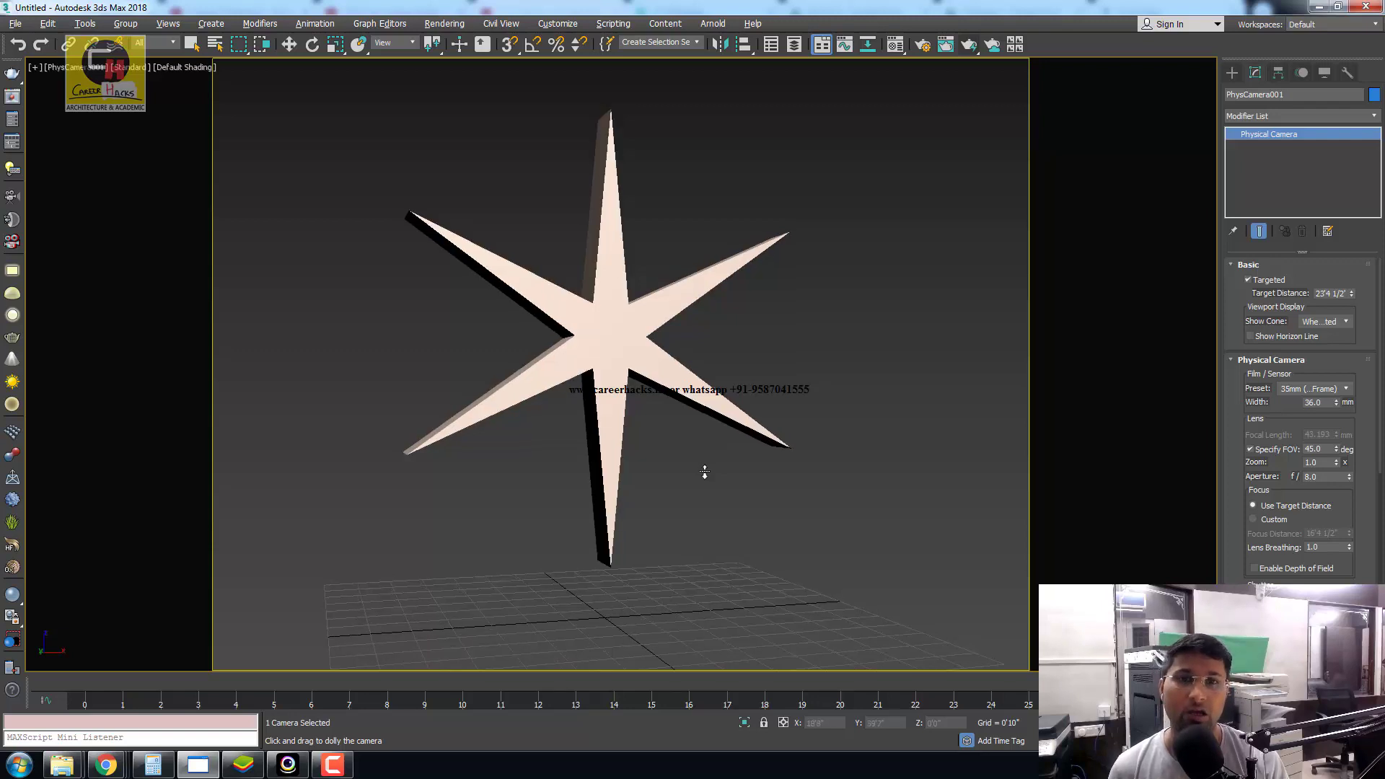
{"action": "key", "text": "w"}
{"action": "key", "text": "alt+w"}
{"action": "right_click", "coordinate": [900, 238]}
- Maximize the Front viewport and select the extruded star
{"action": "key", "text": "alt+w"}
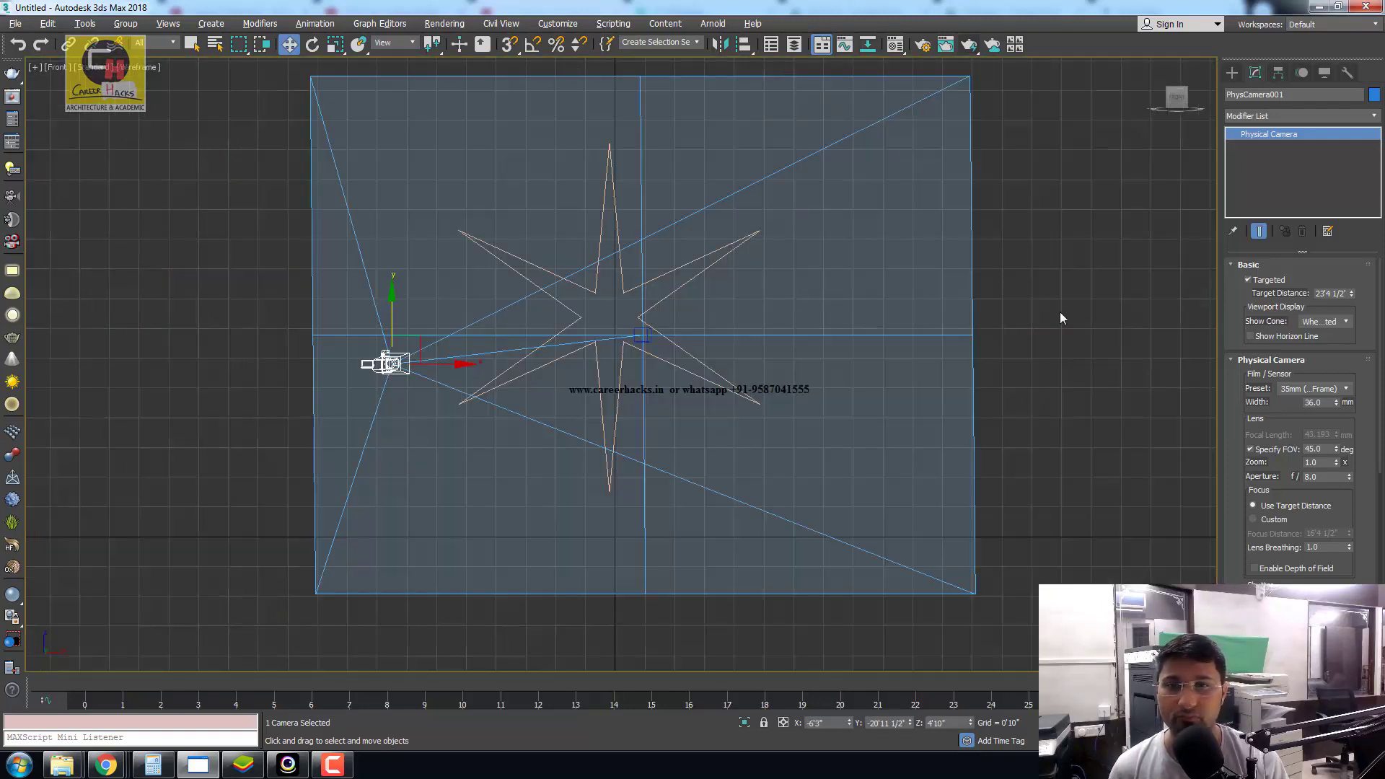
{"action": "left_click", "coordinate": [1059, 311]}
{"action": "left_click", "coordinate": [621, 248]}
{"action": "scroll", "coordinate": [781, 330], "scroll_direction": "up", "scroll_amount": 1}
{"action": "scroll", "coordinate": [717, 351], "scroll_direction": "up", "scroll_amount": 2}
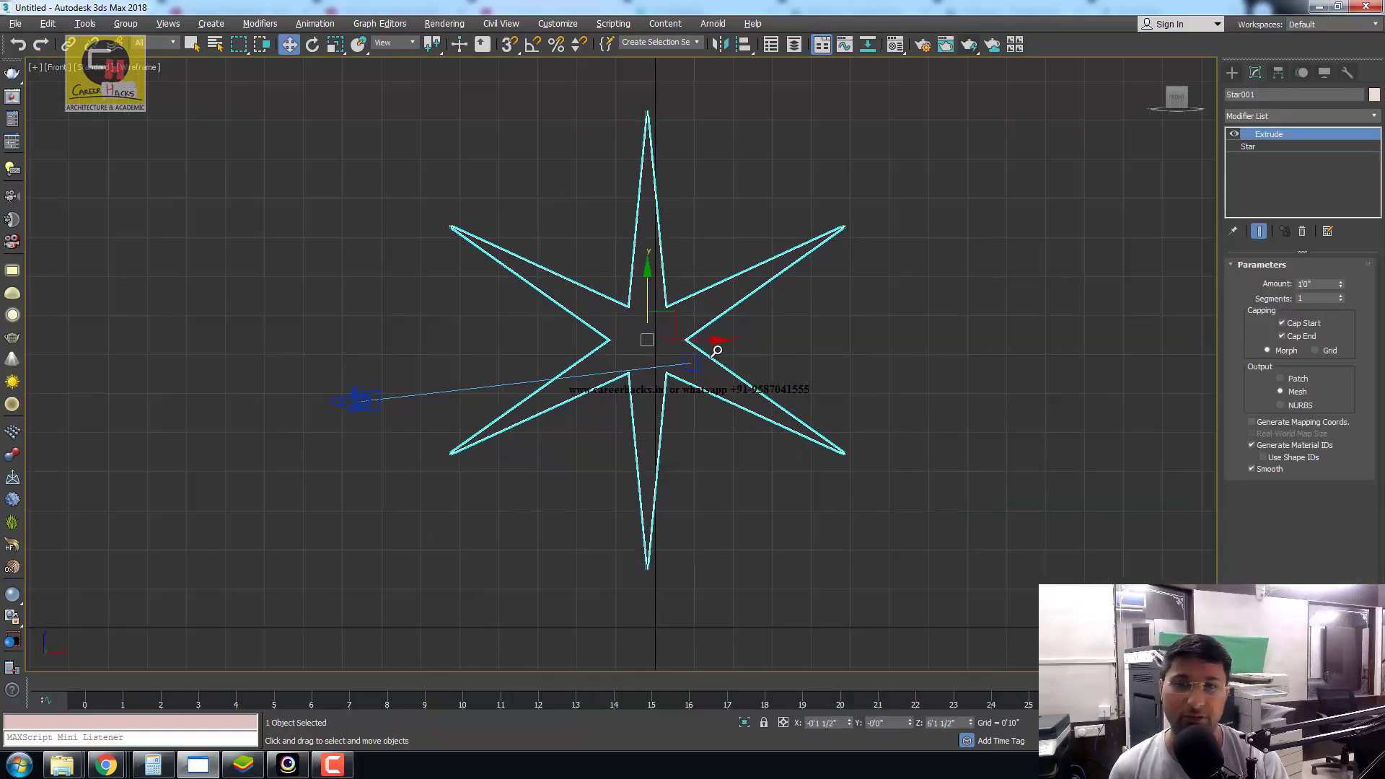
{"action": "left_click", "coordinate": [494, 473]}
{"action": "left_click", "coordinate": [640, 506]}
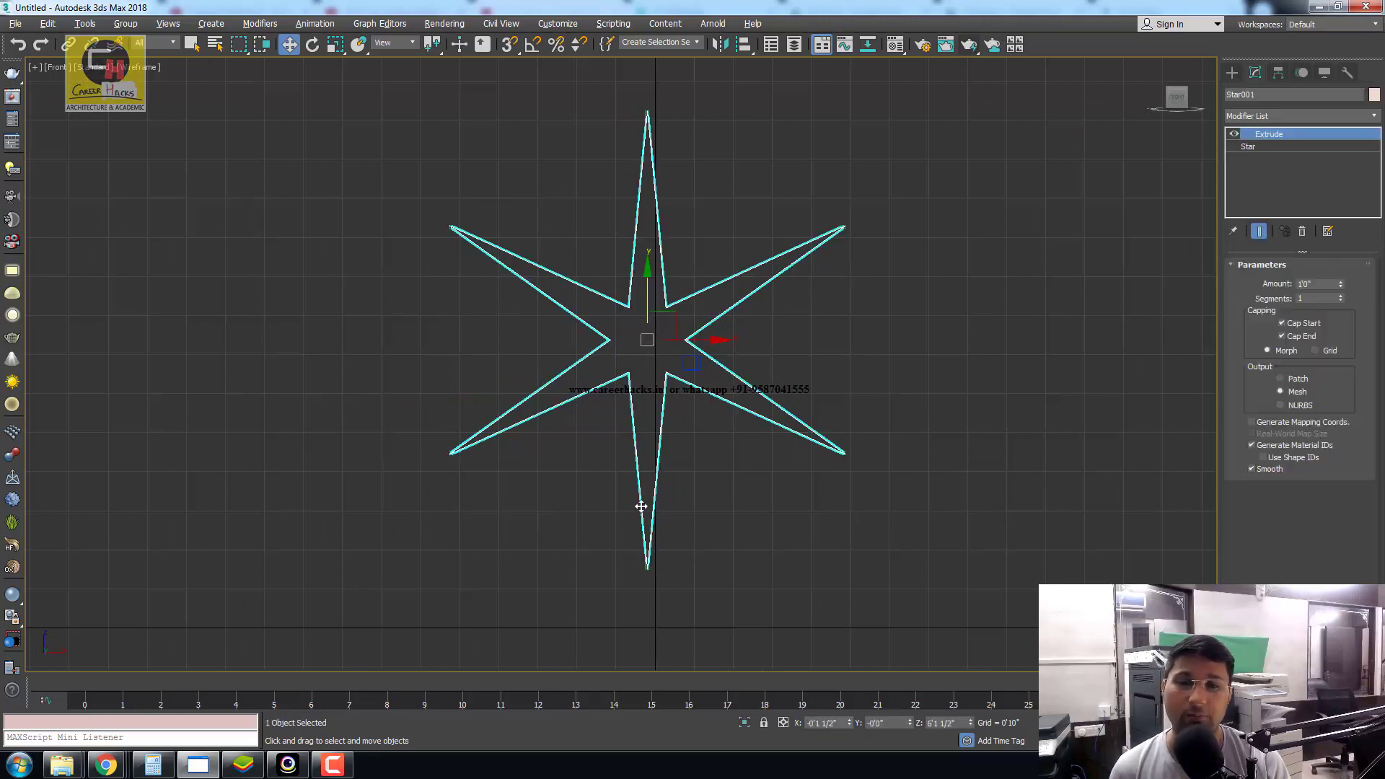
- Test-rotate the star around its centre with the Rotate tool
{"action": "key", "text": "e"}
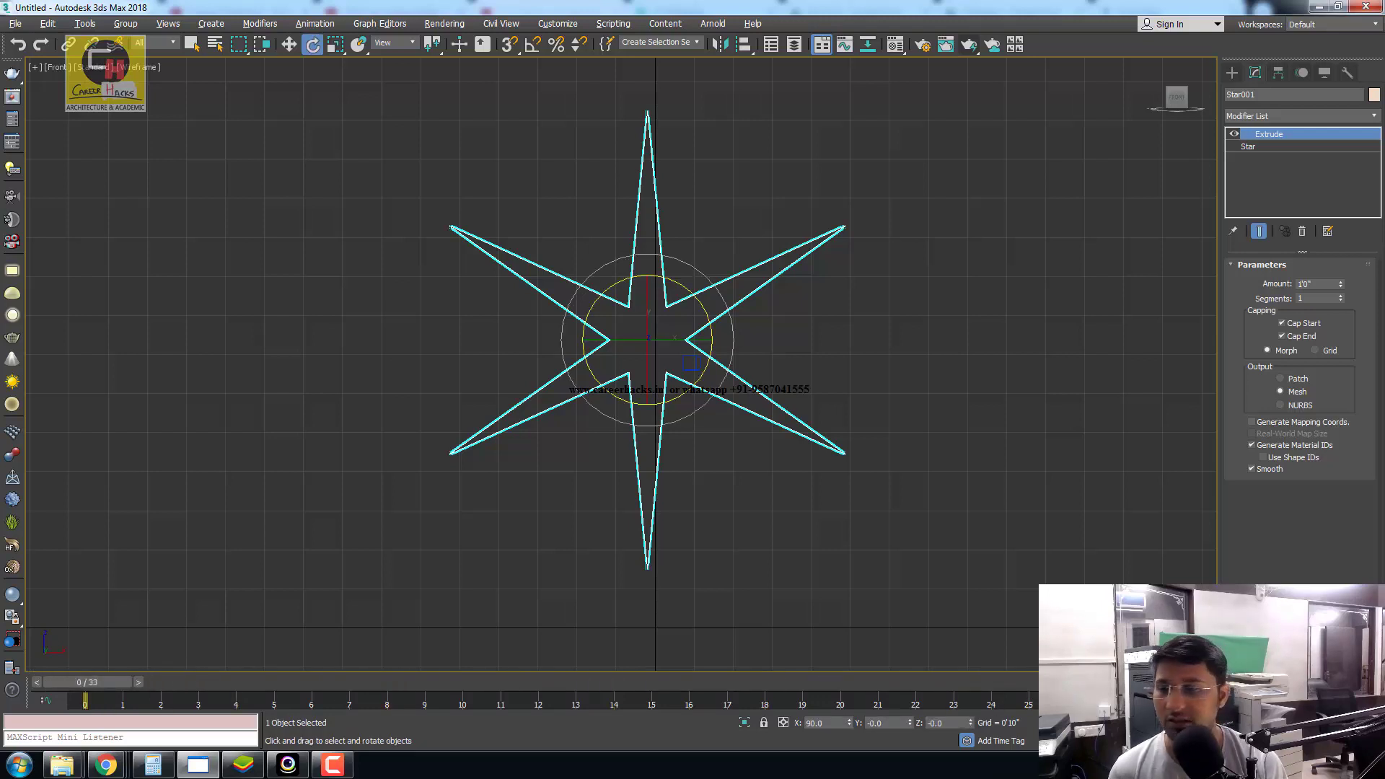
{"action": "key", "text": "j"}
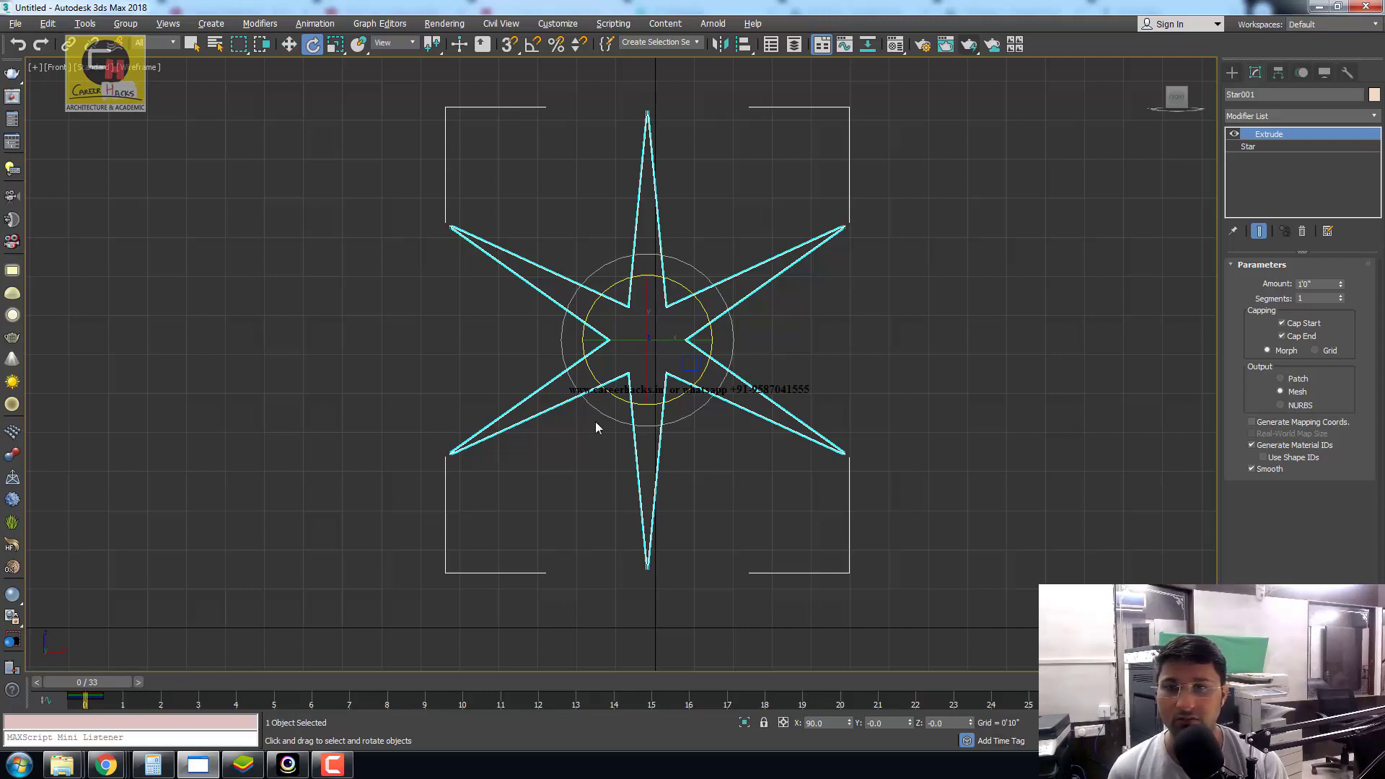
{"action": "left_click_drag", "start_coordinate": [705, 287], "coordinate": [383, 449]}
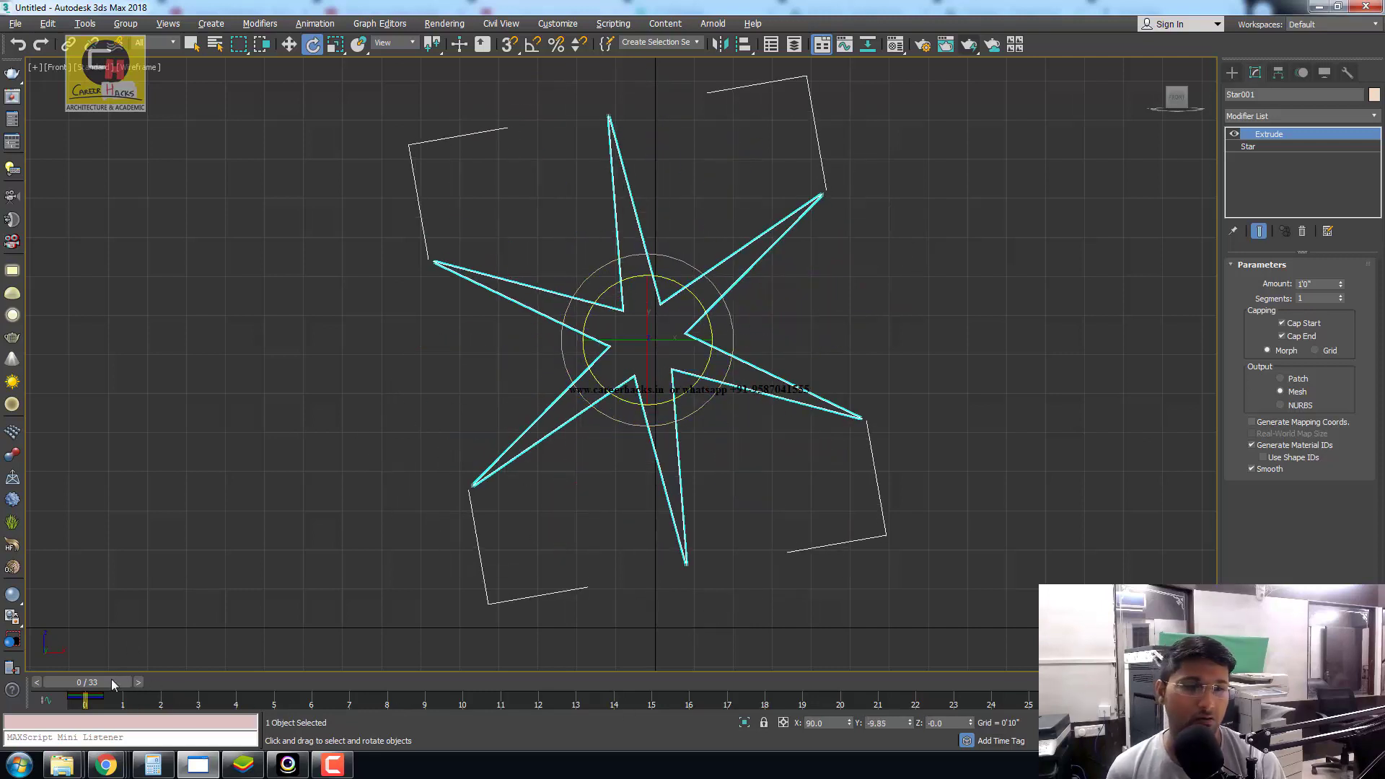
{"action": "key", "text": "j"}
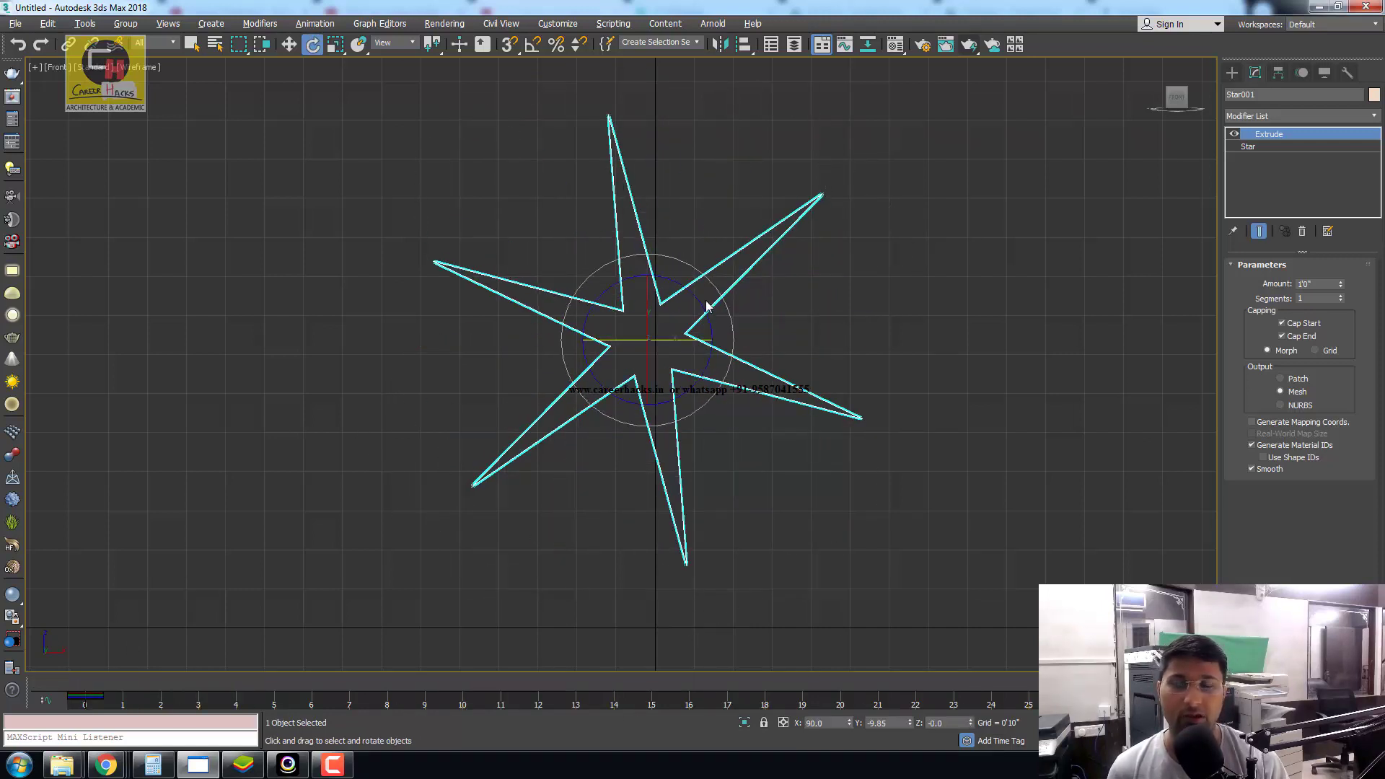
{"action": "mouse_move", "coordinate": [694, 266]}
{"action": "left_mouse_down"}
{"action": "mouse_move", "coordinate": [810, 567]}
{"action": "mouse_move", "coordinate": [1301, 258]}
{"action": "mouse_move", "coordinate": [889, 727]}
{"action": "left_mouse_up"}
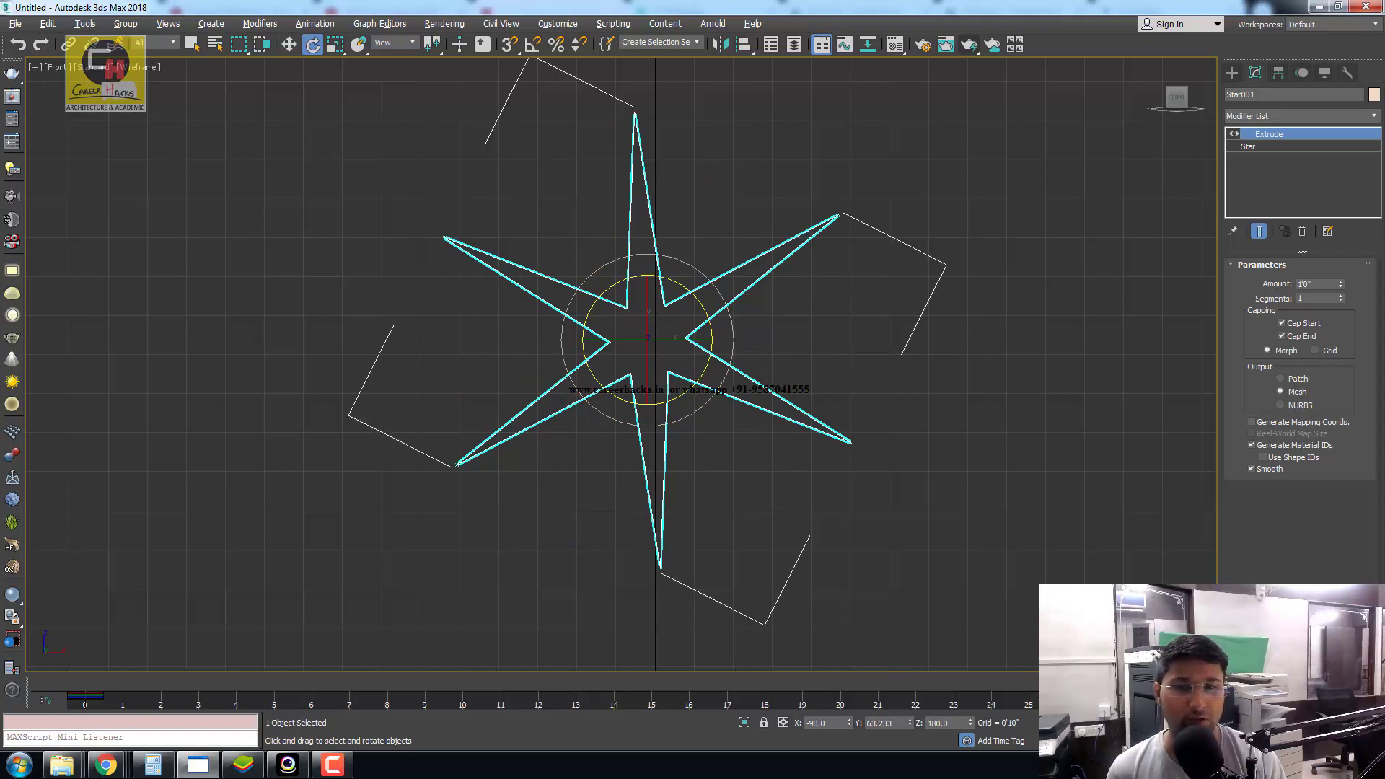
- With Auto Key on, key the star's rotation at frame 0 and many turns at frame 33
{"action": "key", "text": "n"}
{"action": "left_click_drag", "start_coordinate": [1004, 681], "coordinate": [108, 691]}
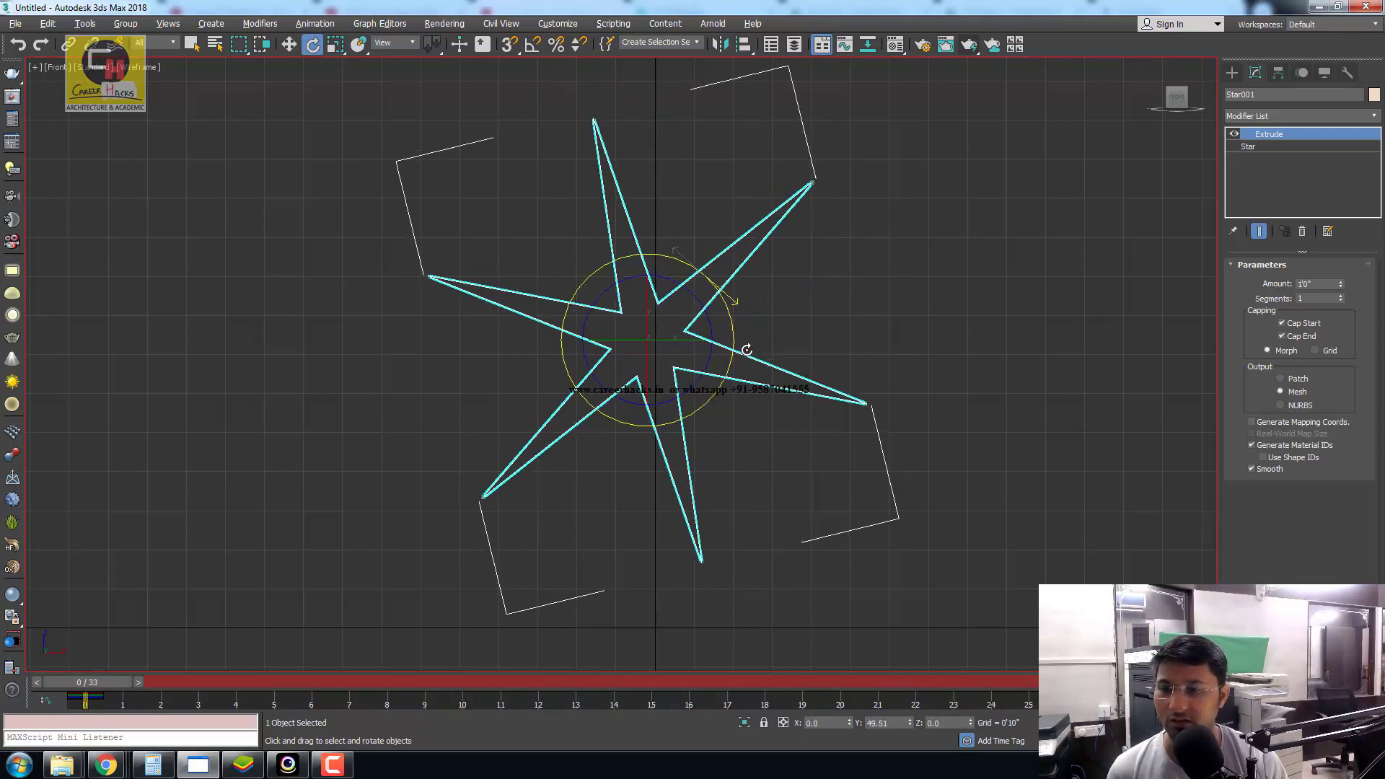
{"action": "left_click_drag", "start_coordinate": [701, 274], "coordinate": [174, 644]}
{"action": "left_click_drag", "start_coordinate": [78, 683], "coordinate": [1031, 682]}
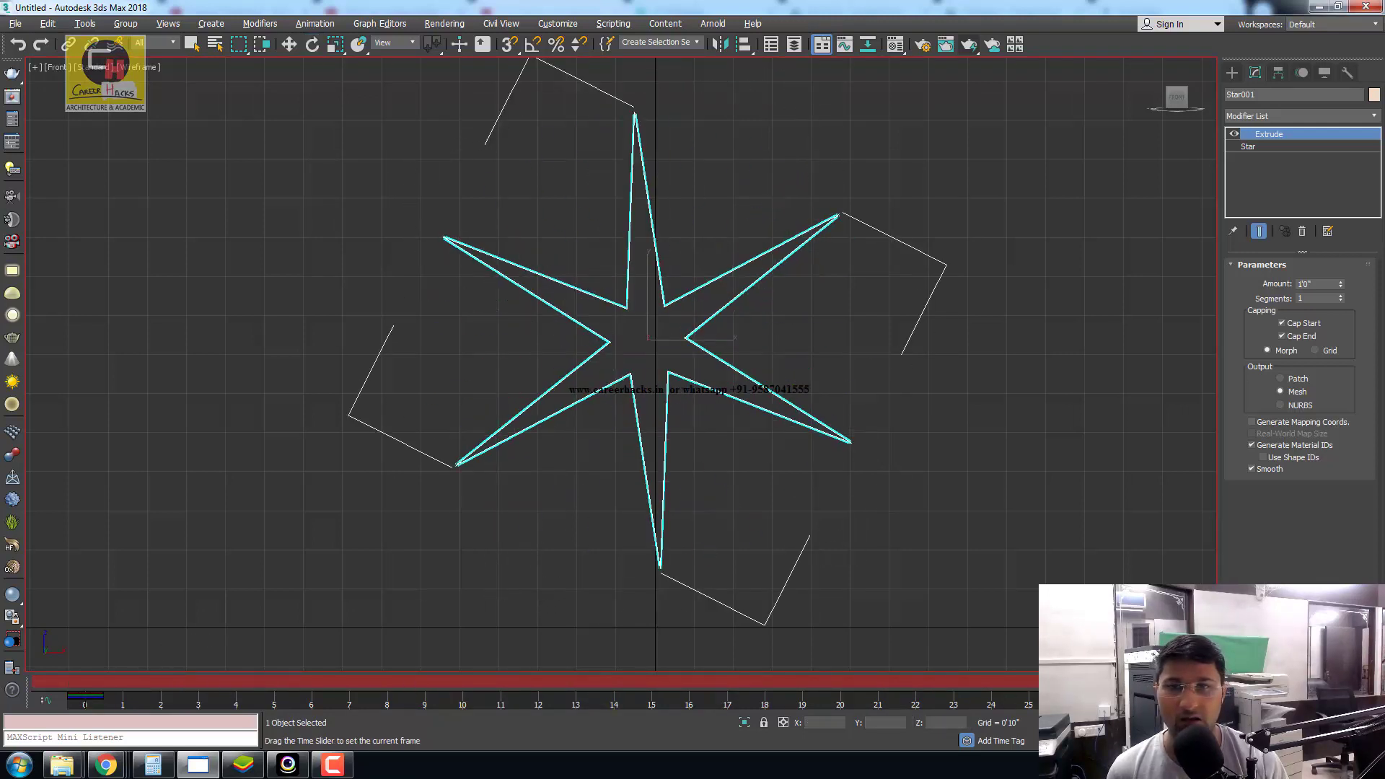
{"action": "left_click_drag", "start_coordinate": [683, 261], "coordinate": [724, 284]}
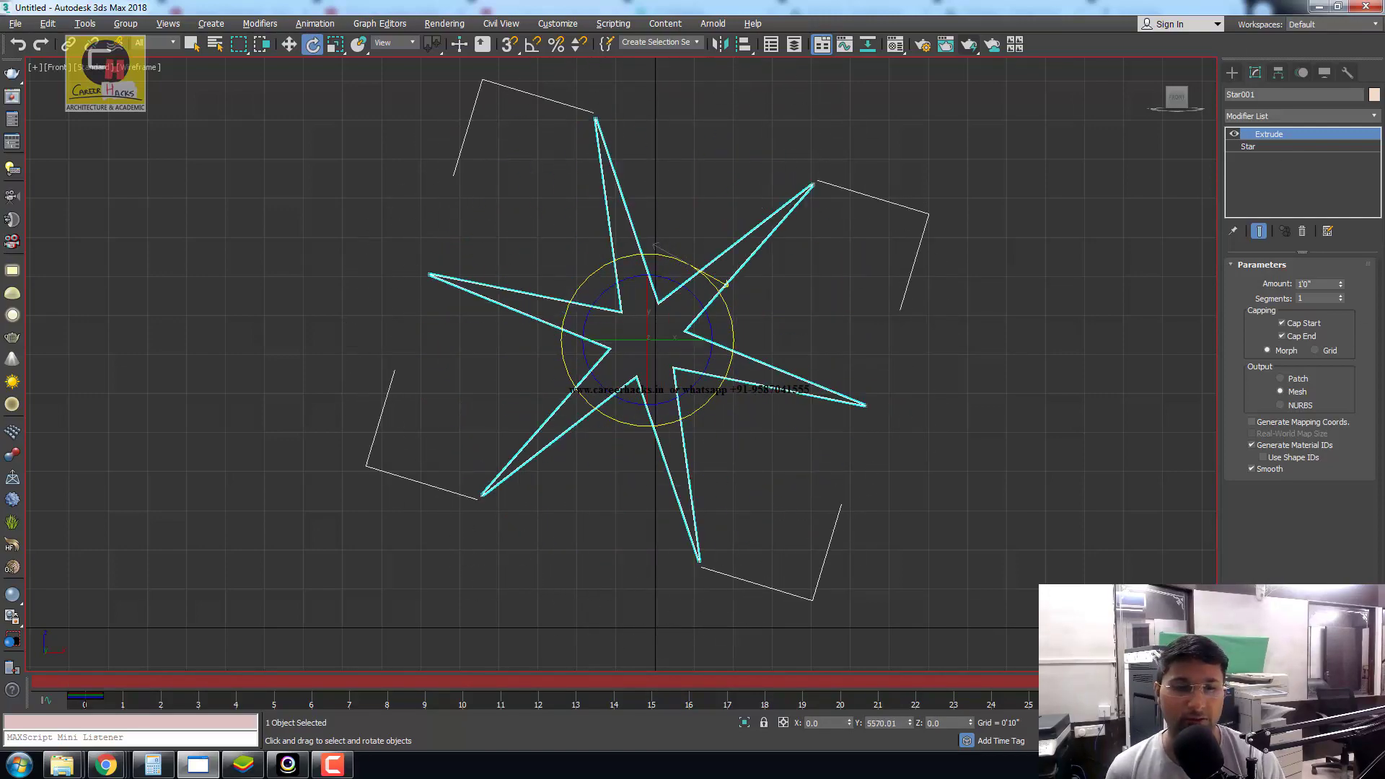
{"action": "left_click_drag", "start_coordinate": [725, 283], "coordinate": [714, 303]}
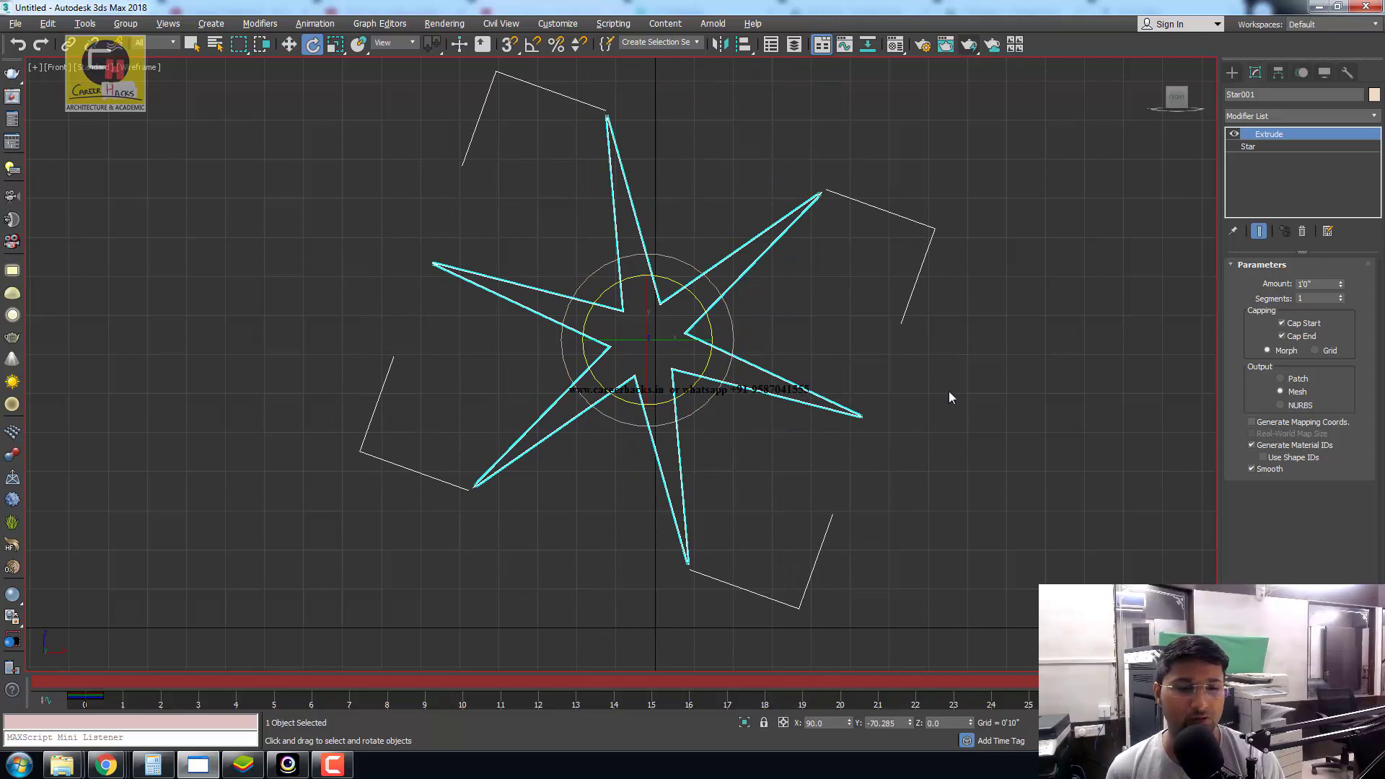
- Turn off Auto Key, play the spin animation, and stop it
{"action": "key", "text": "n"}
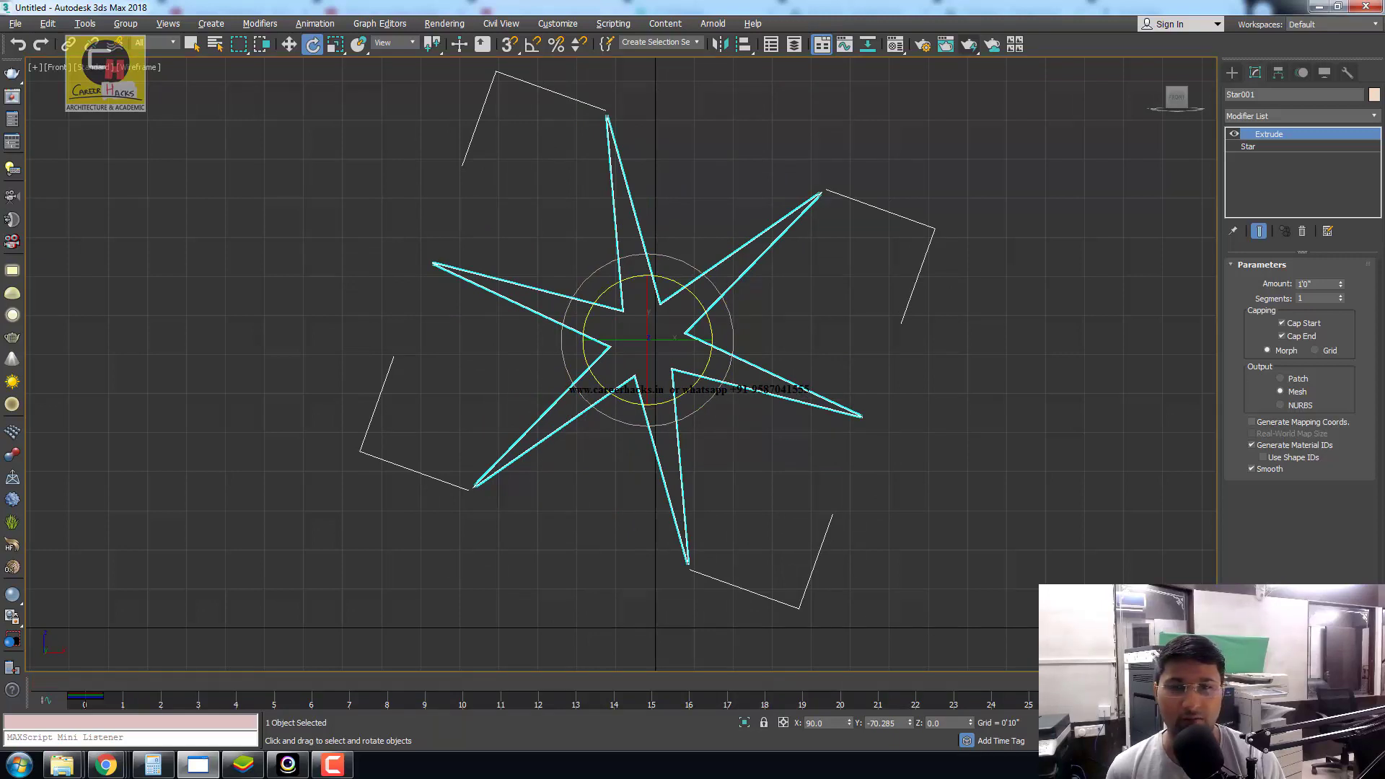
{"action": "key", "text": "slash"}
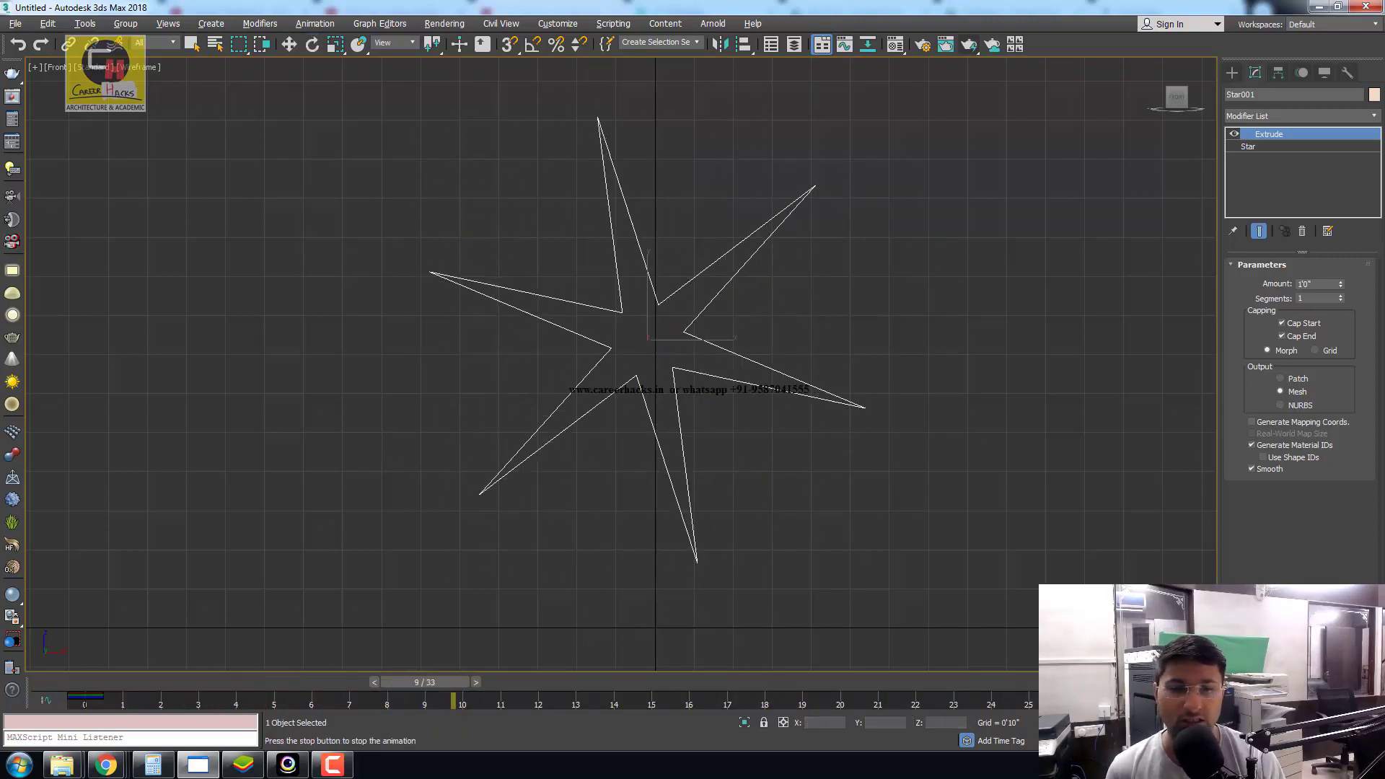
{"action": "mouse_move", "coordinate": [776, 682]}
{"action": "left_mouse_down"}
{"action": "mouse_move", "coordinate": [793, 685]}
{"action": "mouse_move", "coordinate": [124, 654]}
{"action": "mouse_move", "coordinate": [188, 681]}
{"action": "mouse_move", "coordinate": [738, 700]}
{"action": "mouse_move", "coordinate": [970, 682]}
{"action": "mouse_move", "coordinate": [1007, 620]}
{"action": "left_mouse_up"}
{"action": "key", "text": "e"}
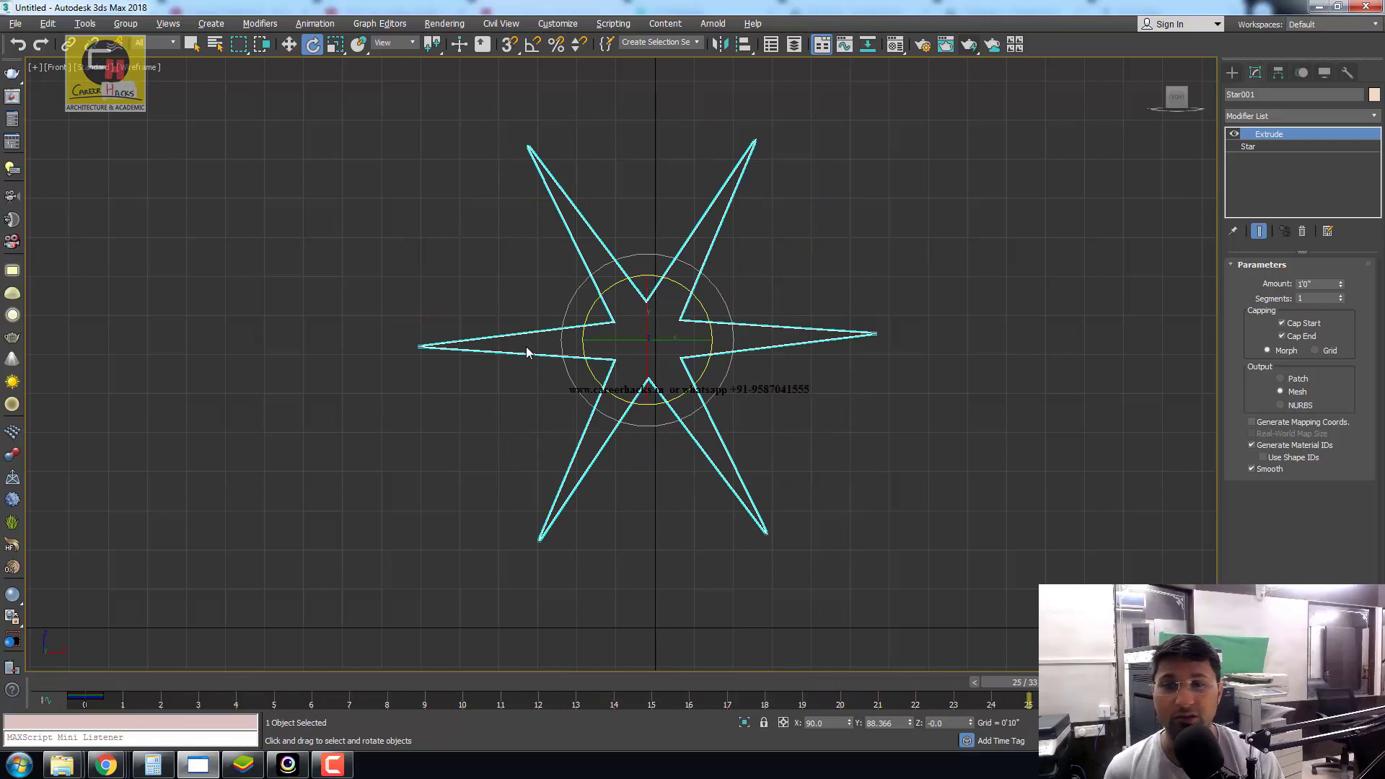
- Open the Curve Editor for Star001's animation from its right-click menu
{"action": "right_click", "coordinate": [589, 280]}
{"action": "left_click", "coordinate": [693, 389]}
{"action": "left_click", "coordinate": [796, 585]}
{"action": "right_click", "coordinate": [610, 341]}
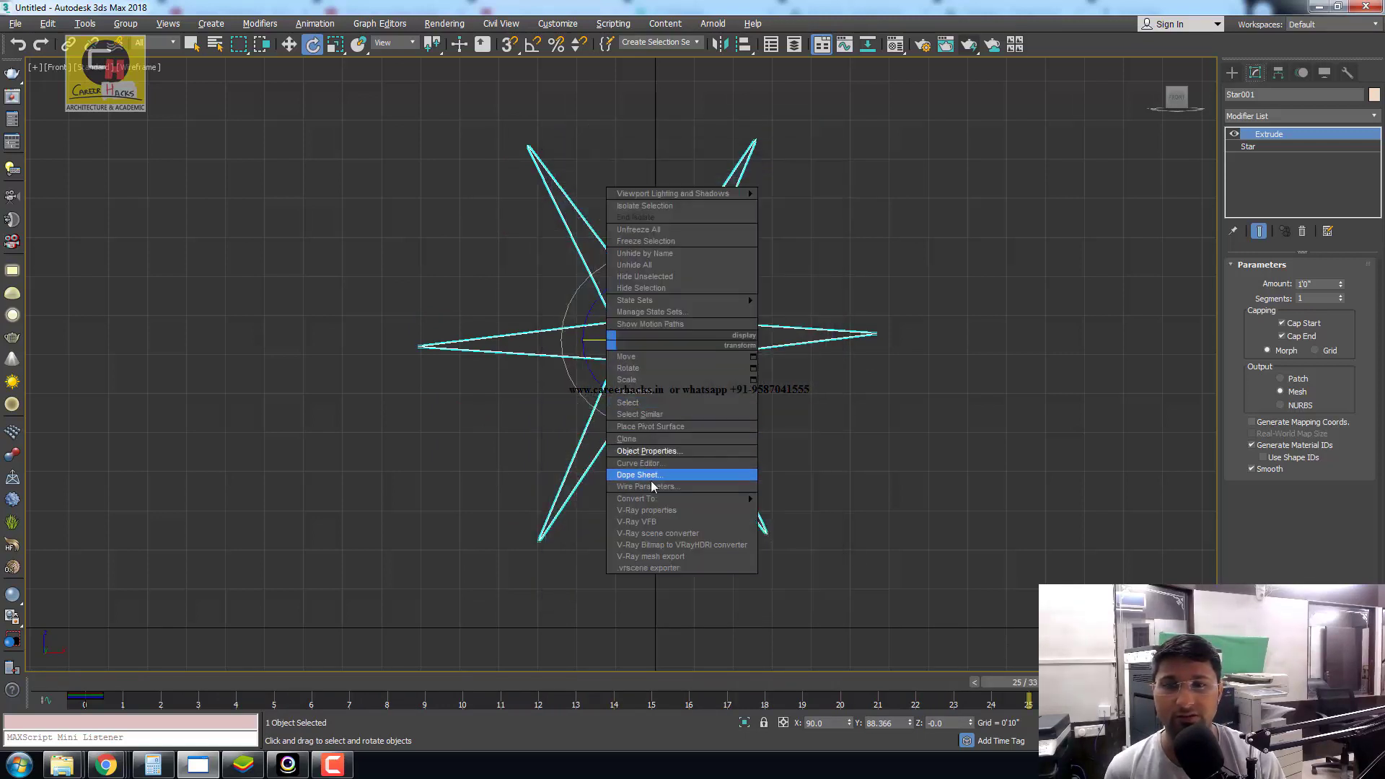
{"action": "left_click", "coordinate": [658, 464]}
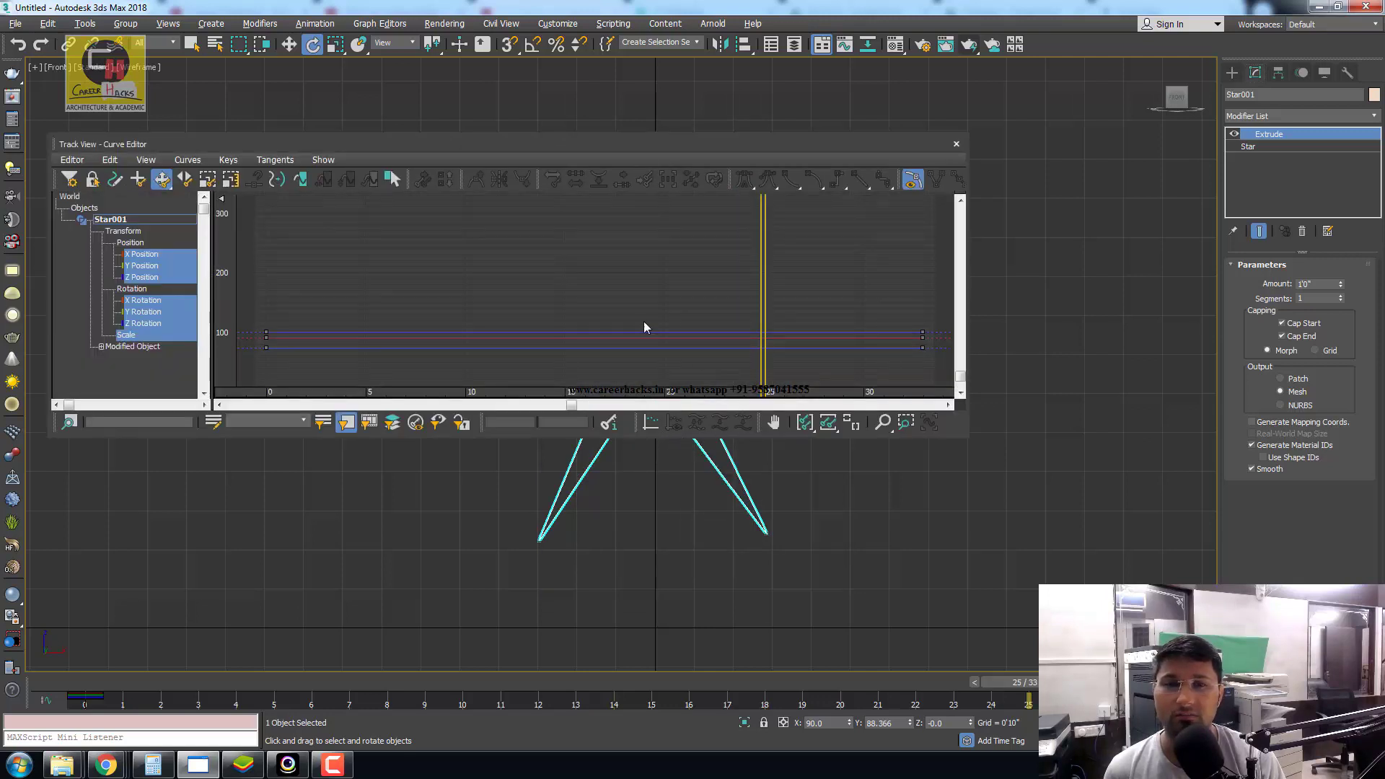
- Isolate Star001's Y Rotation curve and frame its keys in the graph
{"action": "scroll", "coordinate": [613, 288], "scroll_direction": "down", "scroll_amount": 2}
{"action": "scroll", "coordinate": [628, 310], "scroll_direction": "down", "scroll_amount": 2}
{"action": "scroll", "coordinate": [606, 332], "scroll_direction": "down", "scroll_amount": 2}
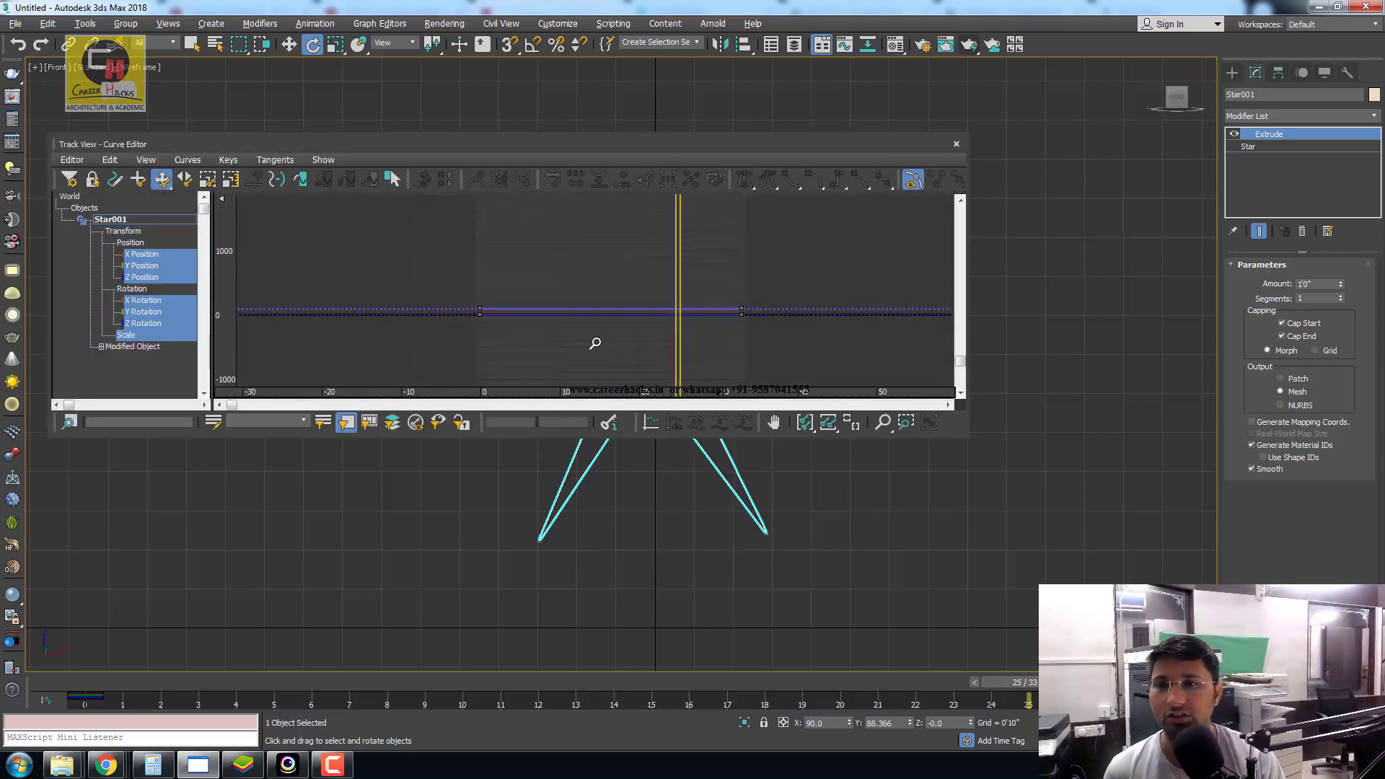
{"action": "scroll", "coordinate": [526, 315], "scroll_direction": "up", "scroll_amount": 1}
{"action": "scroll", "coordinate": [556, 293], "scroll_direction": "up", "scroll_amount": 1}
{"action": "scroll", "coordinate": [659, 327], "scroll_direction": "up", "scroll_amount": 1}
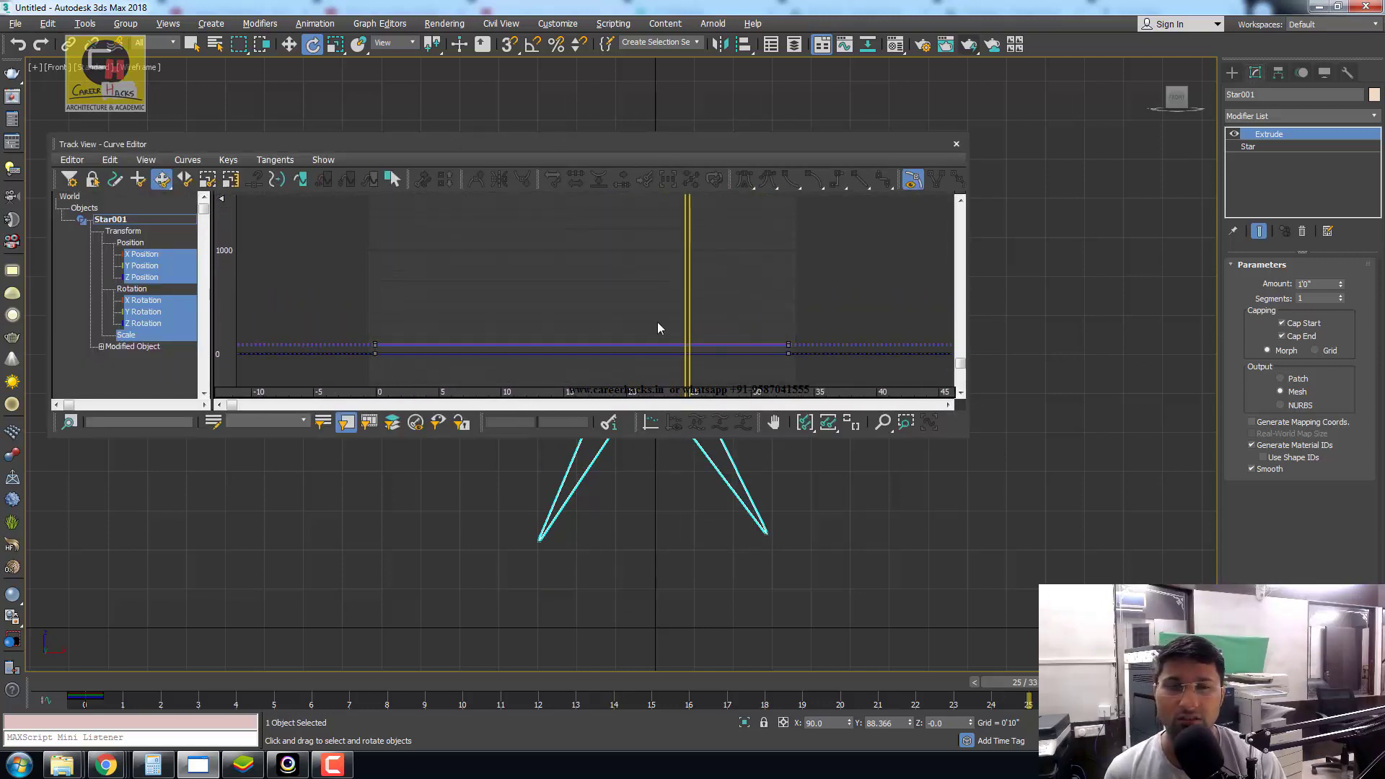
{"action": "scroll", "coordinate": [688, 315], "scroll_direction": "up", "scroll_amount": 1}
{"action": "scroll", "coordinate": [650, 325], "scroll_direction": "up", "scroll_amount": 2}
{"action": "scroll", "coordinate": [724, 331], "scroll_direction": "up", "scroll_amount": 2}
{"action": "scroll", "coordinate": [807, 259], "scroll_direction": "up", "scroll_amount": 2}
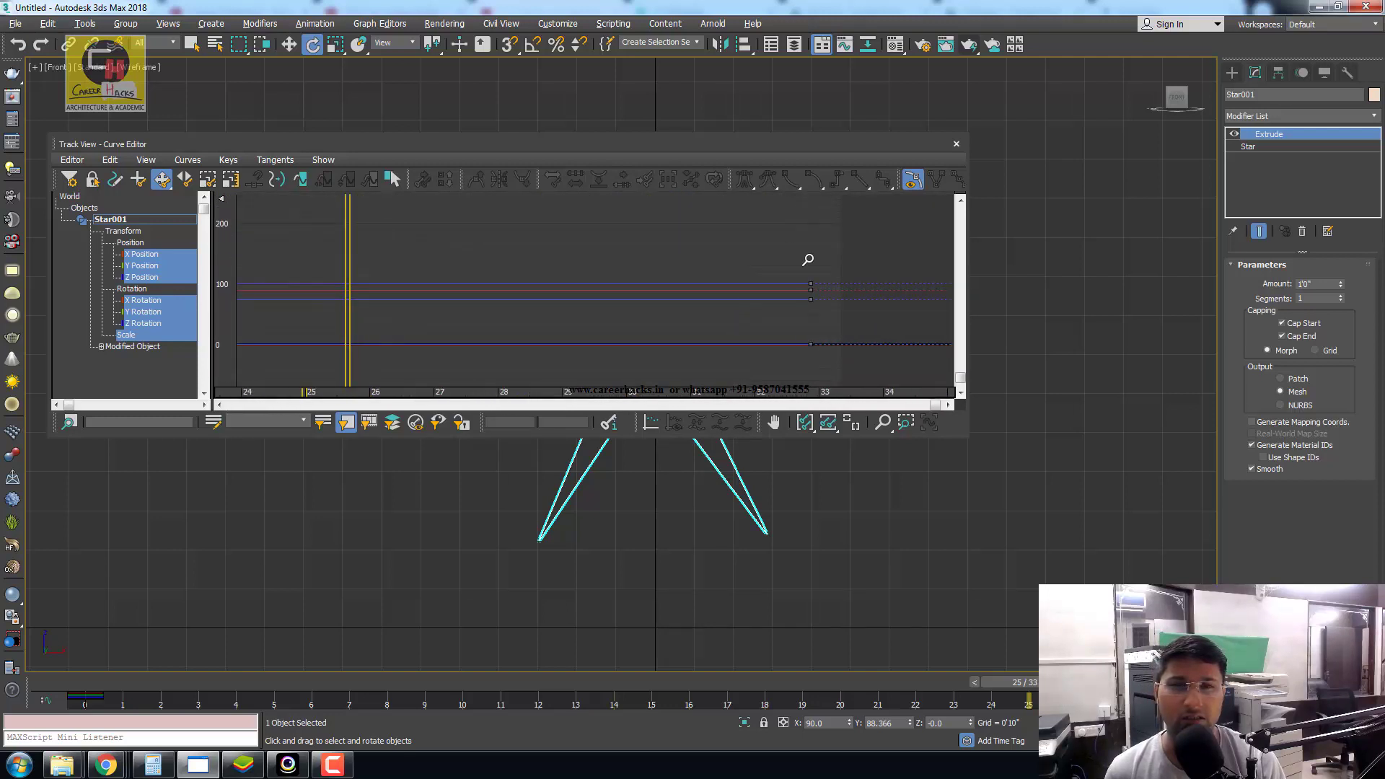
{"action": "scroll", "coordinate": [861, 238], "scroll_direction": "up", "scroll_amount": 2}
{"action": "scroll", "coordinate": [793, 289], "scroll_direction": "down", "scroll_amount": 2}
{"action": "scroll", "coordinate": [748, 331], "scroll_direction": "down", "scroll_amount": 2}
{"action": "scroll", "coordinate": [576, 354], "scroll_direction": "down", "scroll_amount": 3}
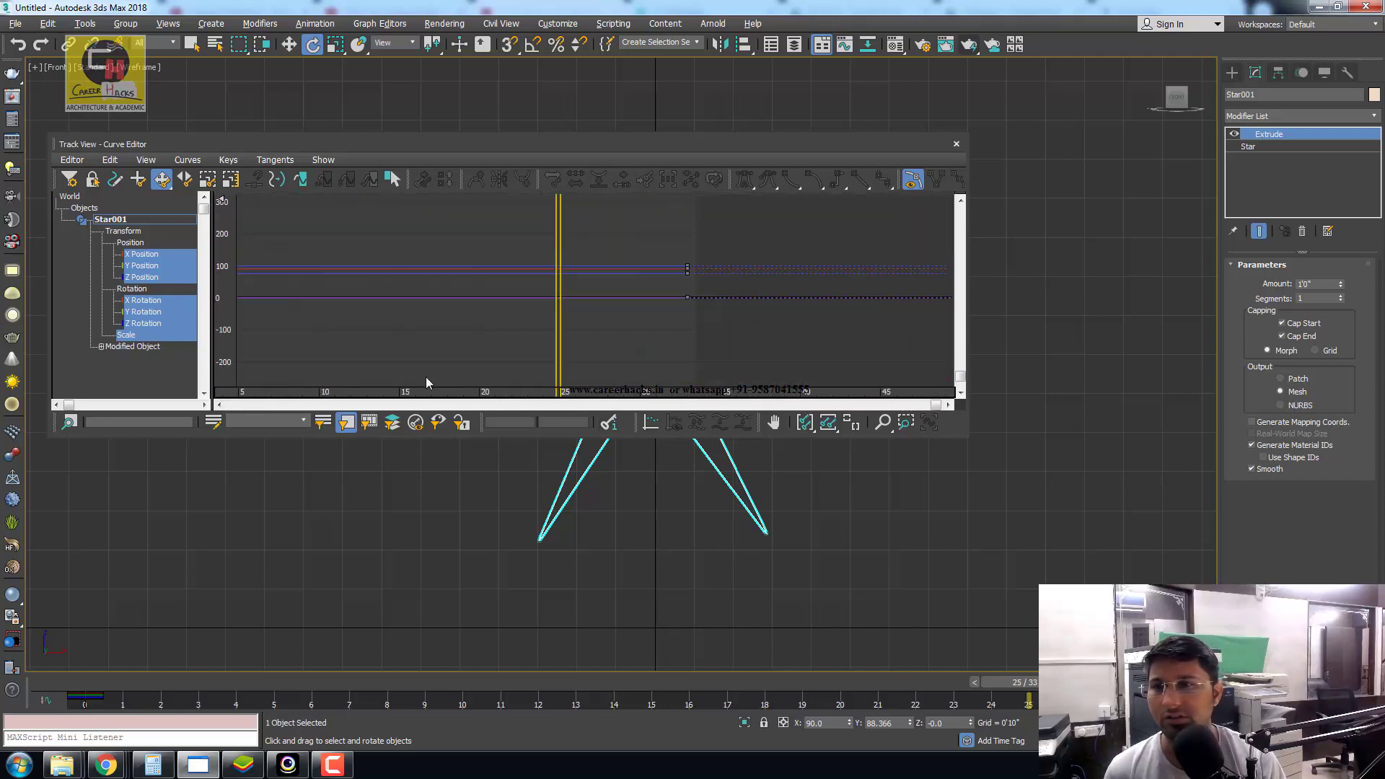
{"action": "middle_click_drag", "start_coordinate": [425, 377], "coordinate": [641, 346]}
{"action": "scroll", "coordinate": [613, 332], "scroll_direction": "down", "scroll_amount": 2}
{"action": "scroll", "coordinate": [544, 331], "scroll_direction": "down", "scroll_amount": 1}
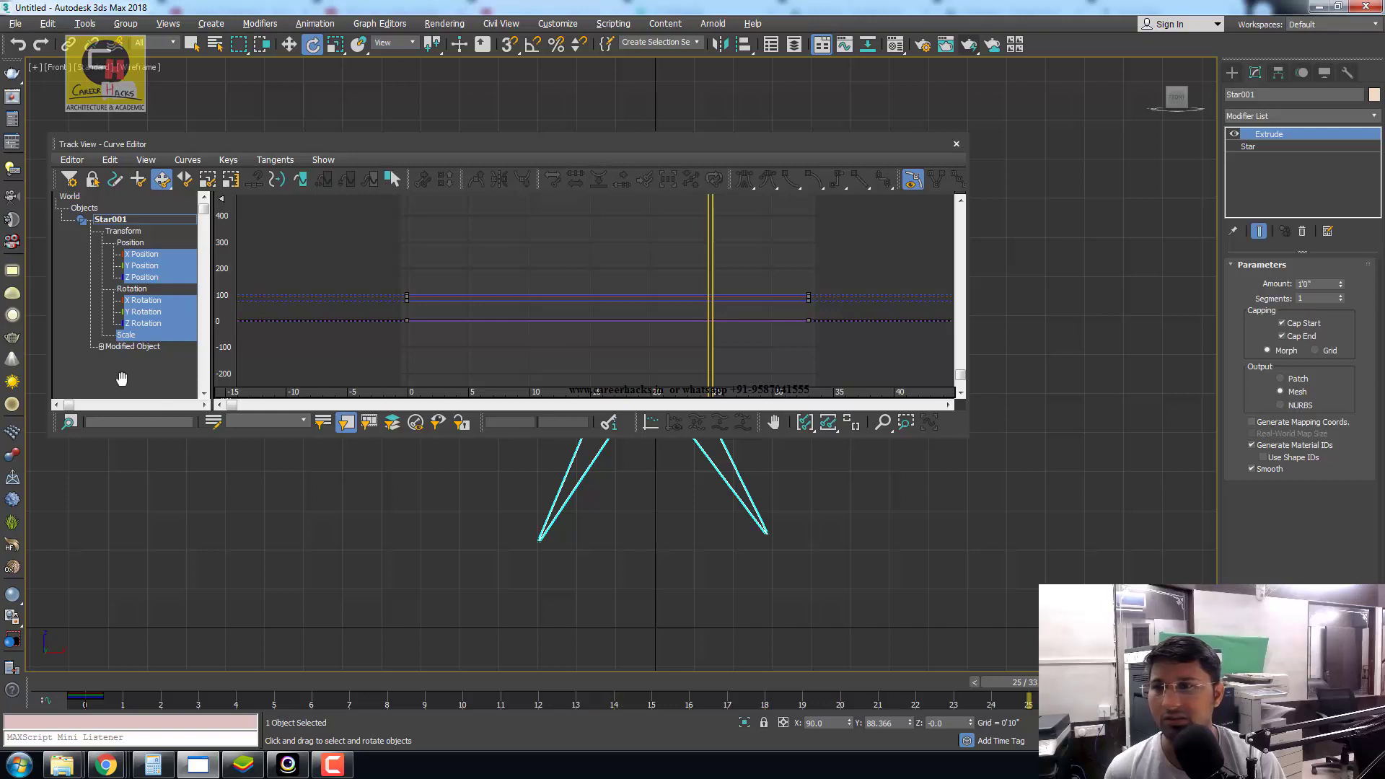
{"action": "left_click", "coordinate": [132, 288]}
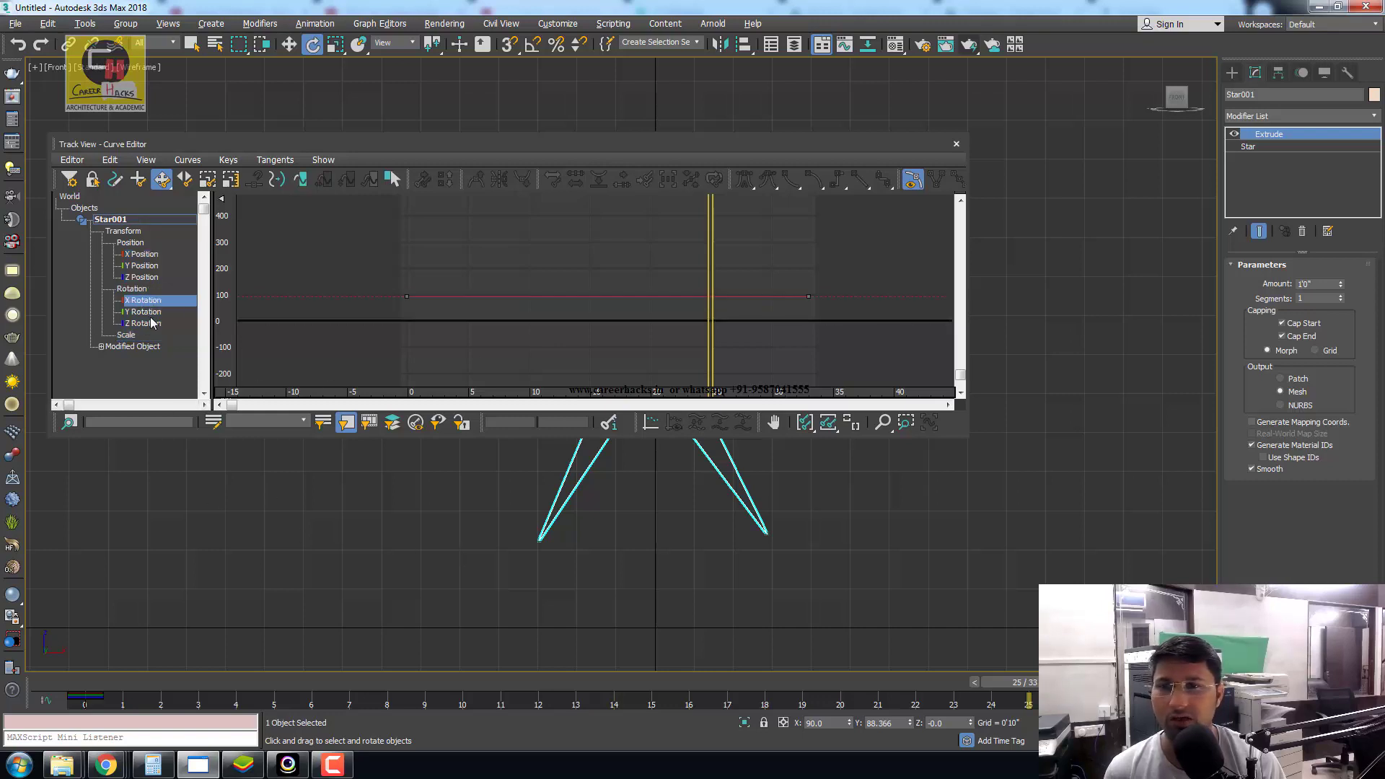
{"action": "left_click", "coordinate": [154, 316]}
{"action": "scroll", "coordinate": [609, 270], "scroll_direction": "down", "scroll_amount": 2}
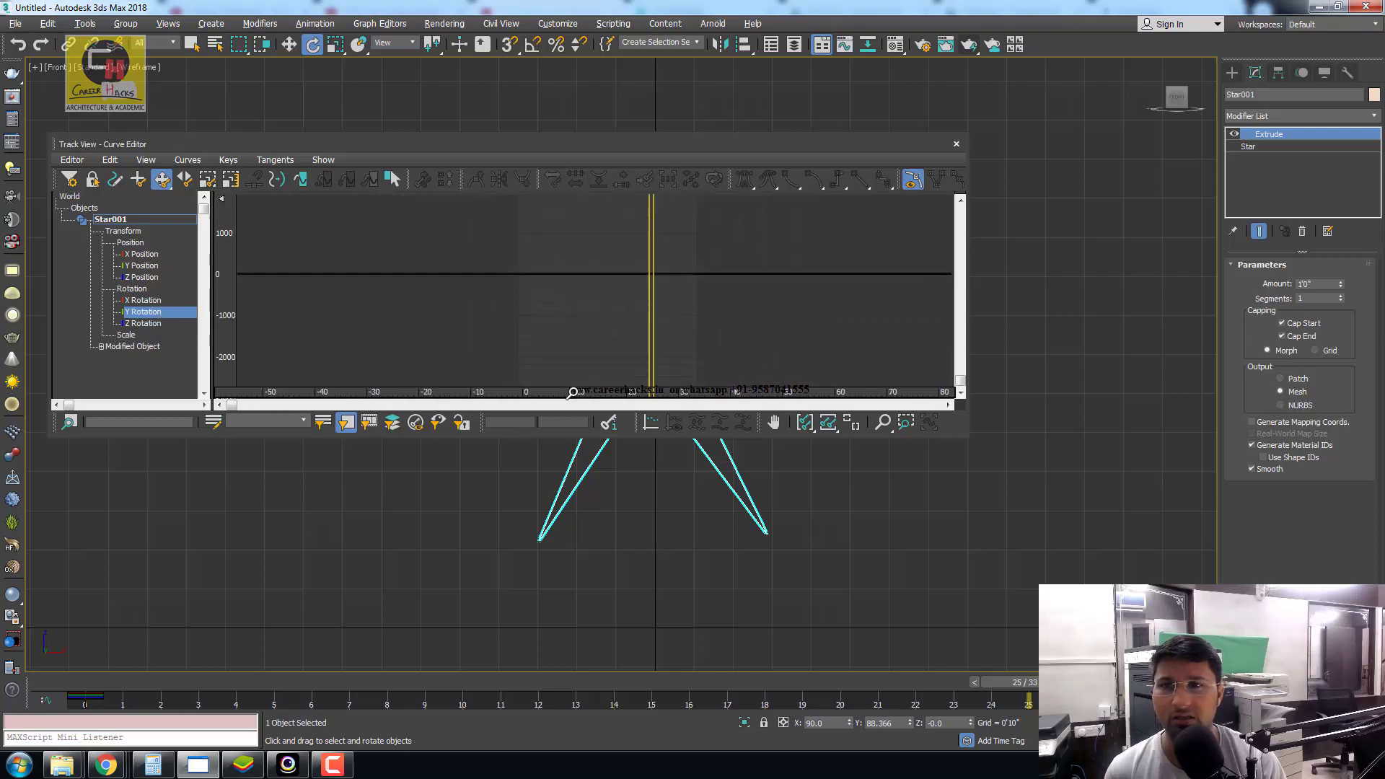
{"action": "mouse_move", "coordinate": [616, 206]}
{"action": "middle_mouse_down"}
{"action": "mouse_move", "coordinate": [590, 334]}
{"action": "mouse_move", "coordinate": [600, 312]}
{"action": "middle_mouse_up"}
{"action": "left_click", "coordinate": [154, 322]}
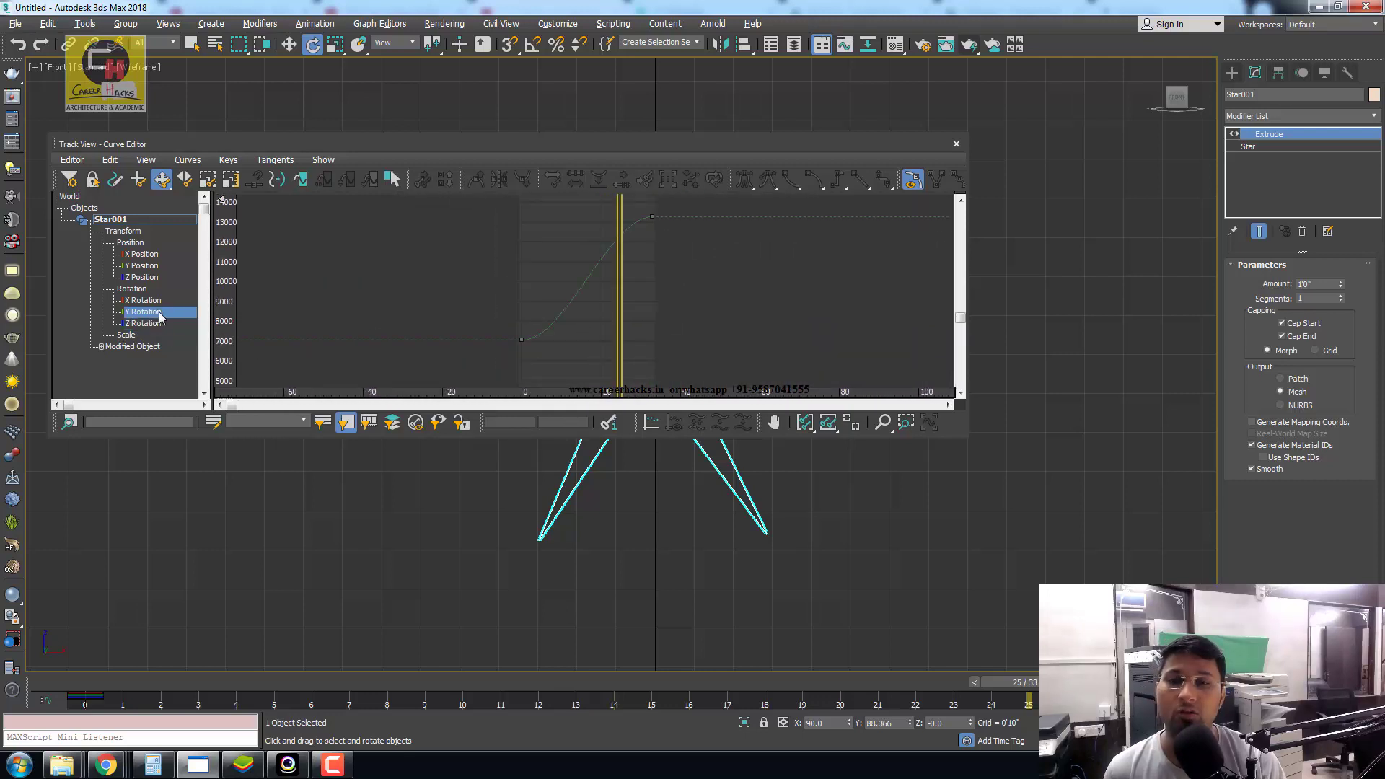
- Select the final Y Rotation key at frame 33 and check its value and frame
{"action": "left_click", "coordinate": [652, 215]}
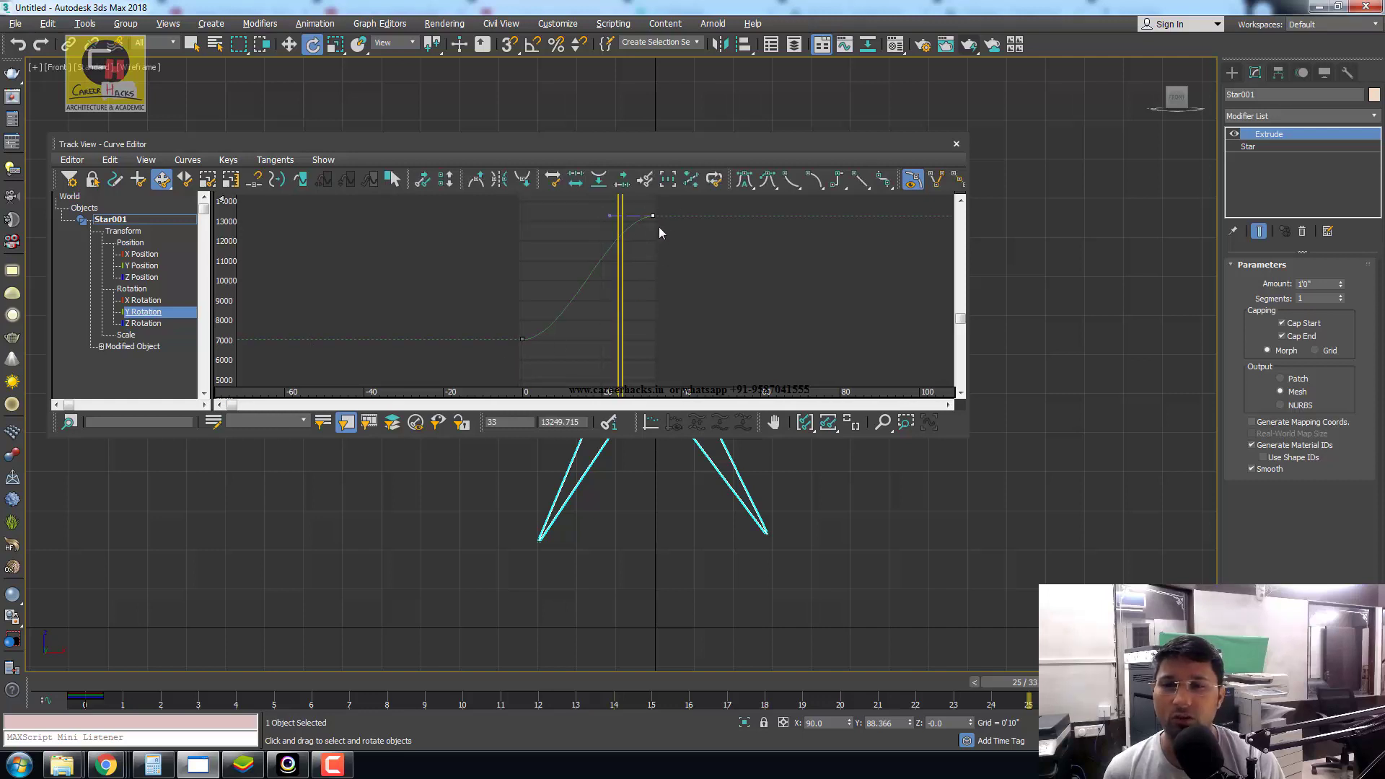
{"action": "double_click", "coordinate": [583, 423]}
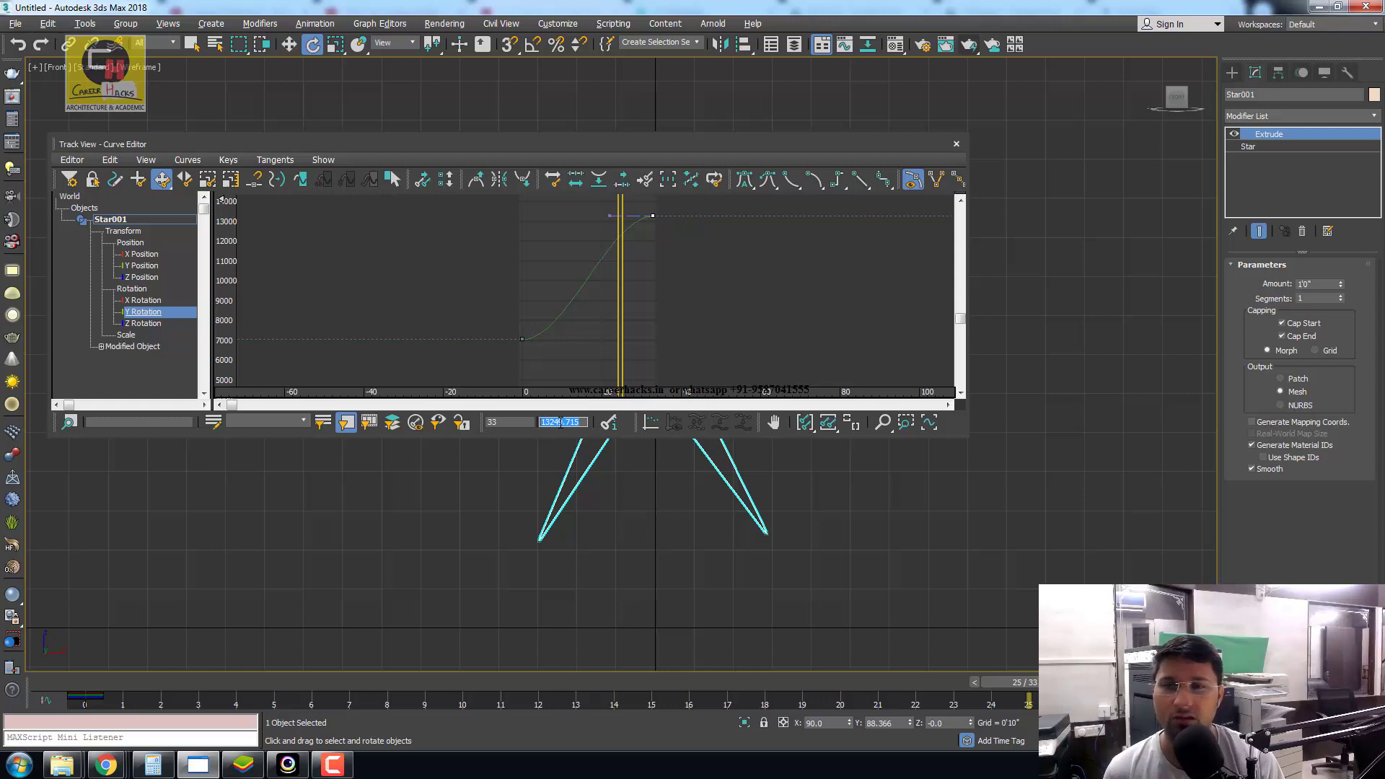
{"action": "double_click", "coordinate": [502, 422]}
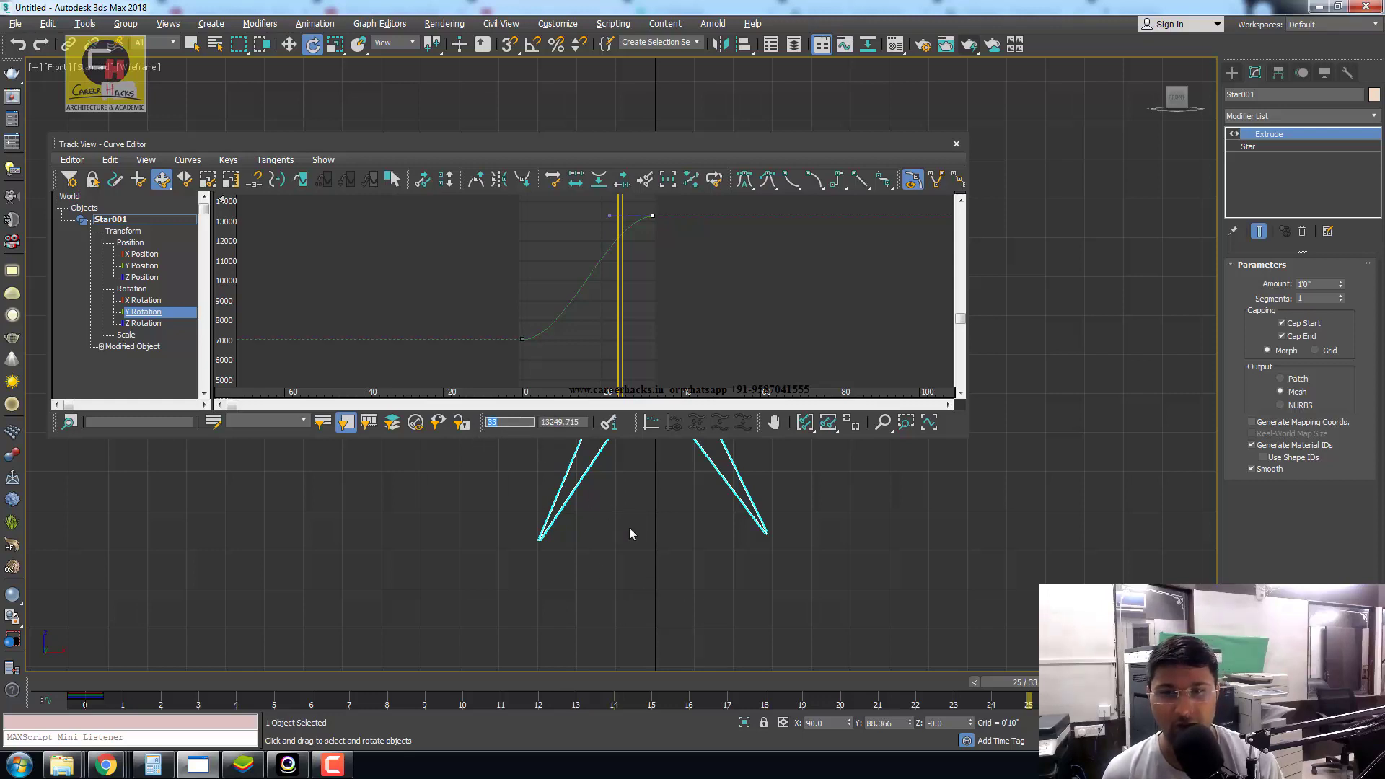
{"action": "left_click_drag", "start_coordinate": [1010, 682], "coordinate": [85, 685]}
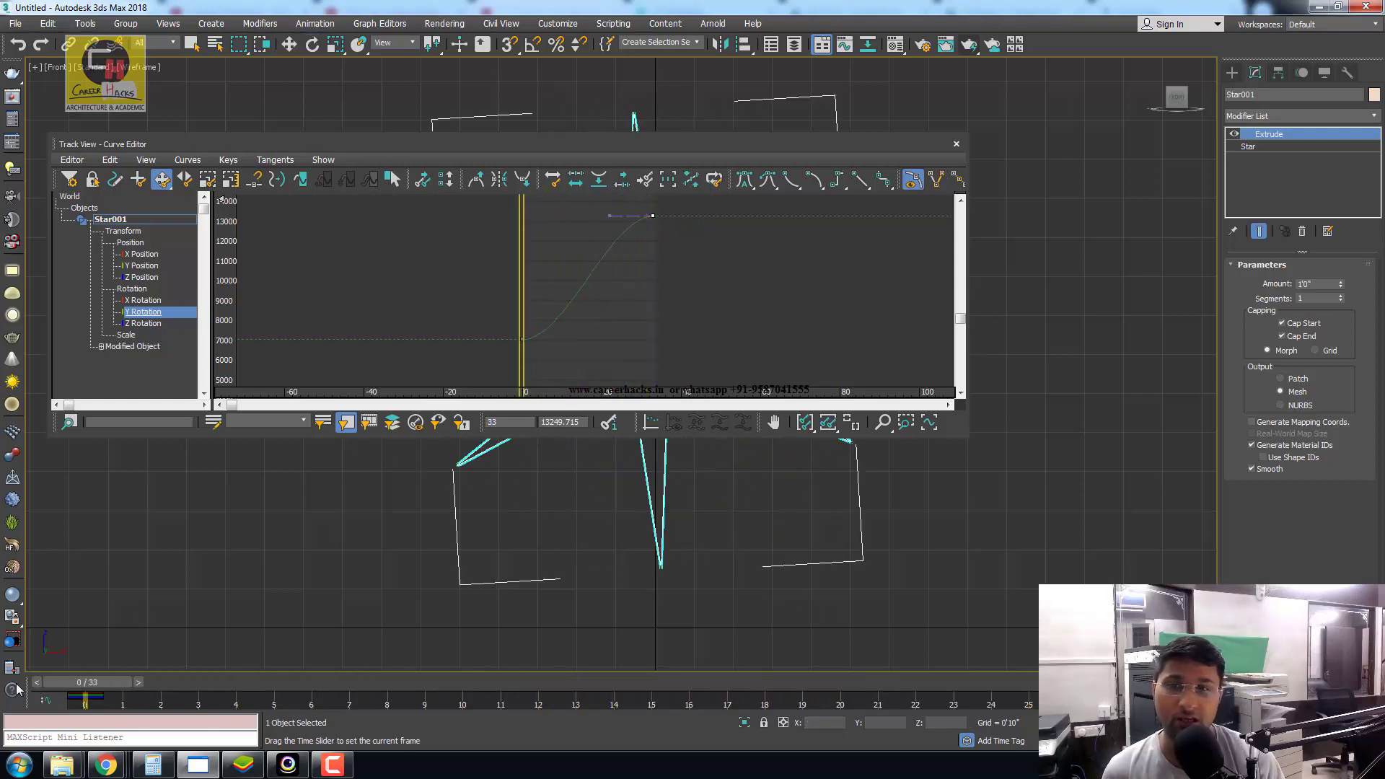
{"action": "key", "text": "e"}
- Add the frame 0 key, set both keys' tangents to Linear, and close the editor
{"action": "scroll", "coordinate": [543, 357], "scroll_direction": "up", "scroll_amount": 1}
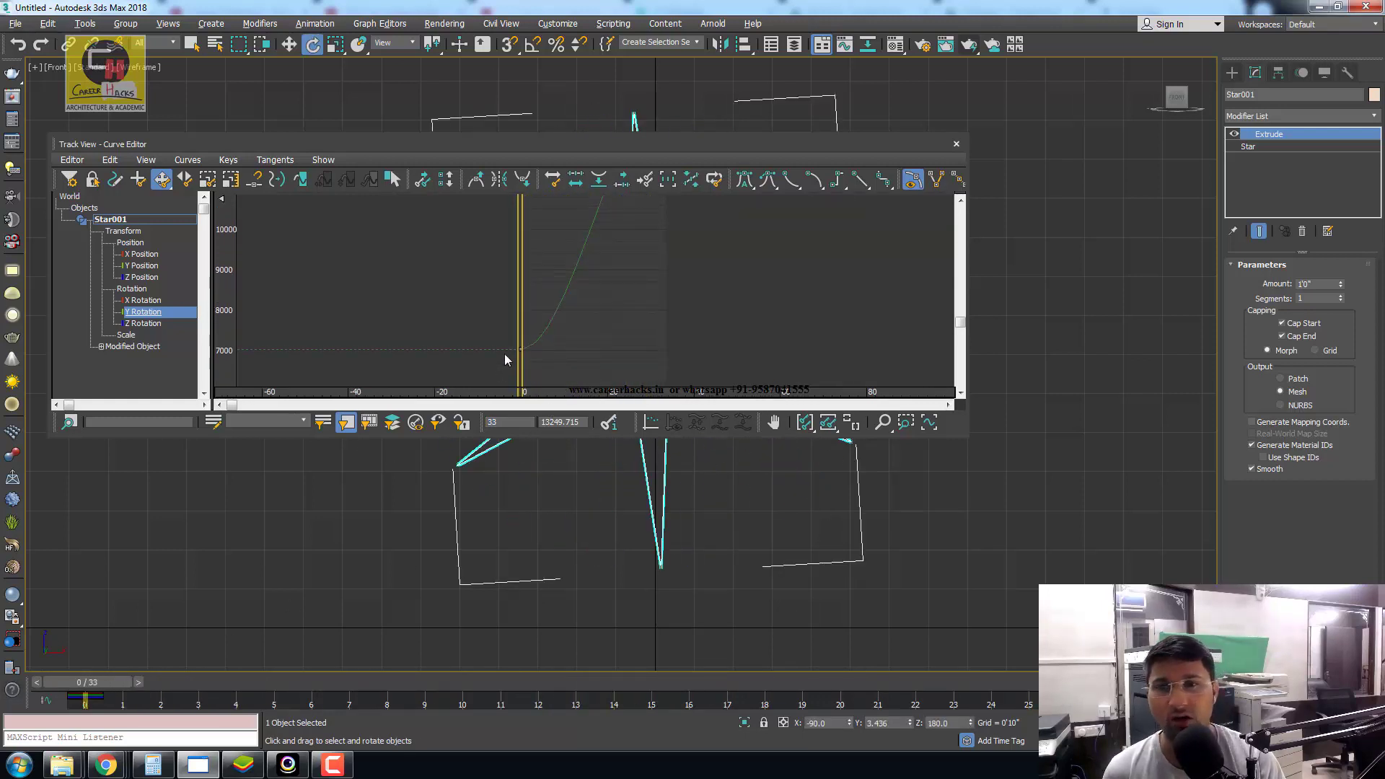
{"action": "scroll", "coordinate": [583, 347], "scroll_direction": "up", "scroll_amount": 1}
{"action": "scroll", "coordinate": [582, 347], "scroll_direction": "down", "scroll_amount": 1}
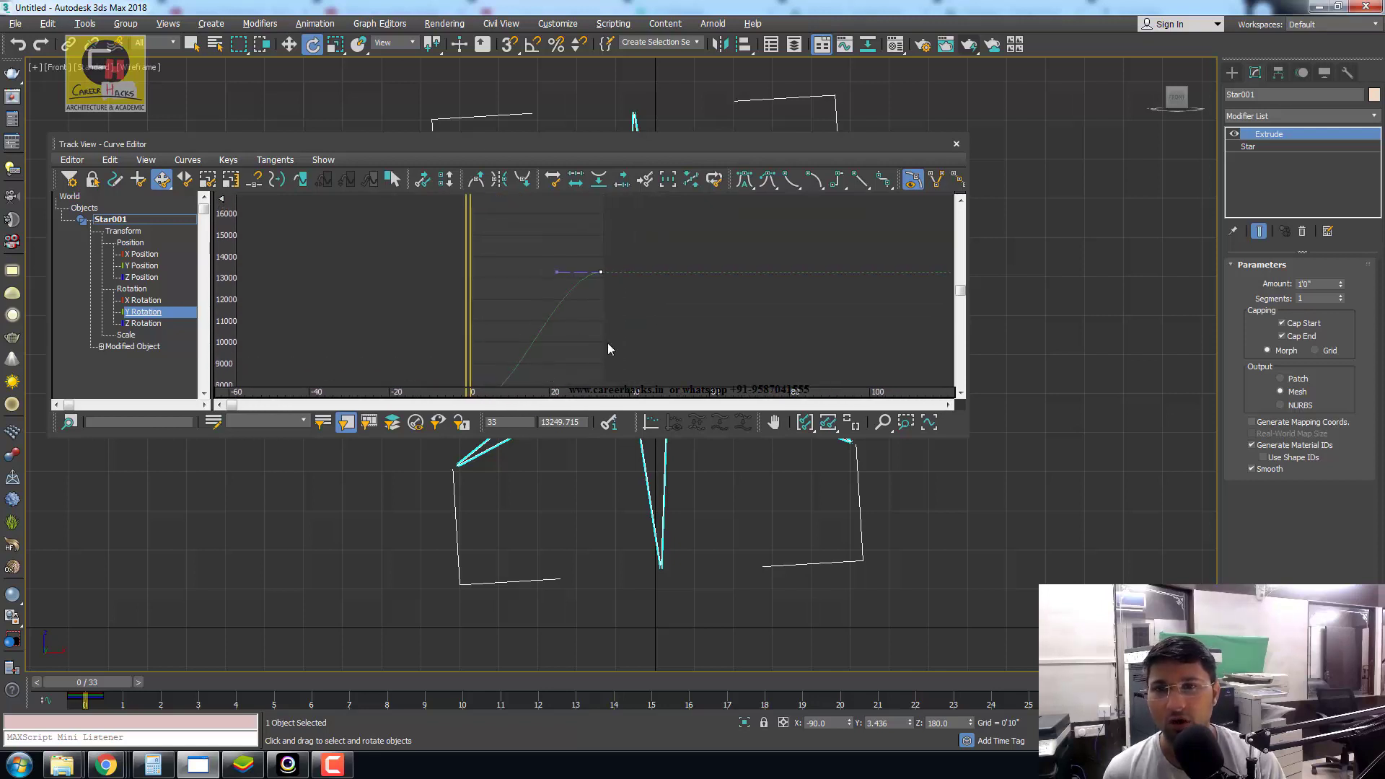
{"action": "scroll", "coordinate": [607, 343], "scroll_direction": "down", "scroll_amount": 1}
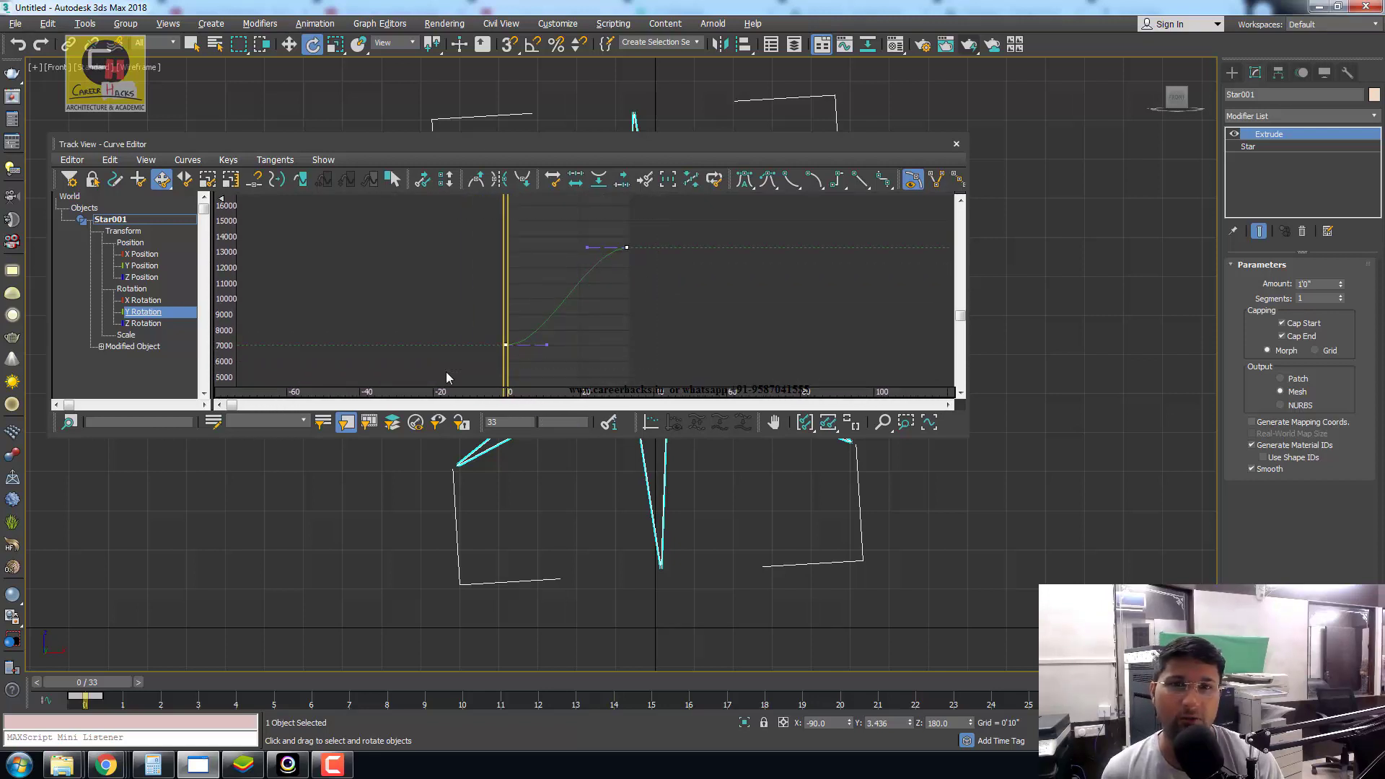
{"action": "left_click", "coordinate": [505, 345], "text": "ctrl"}
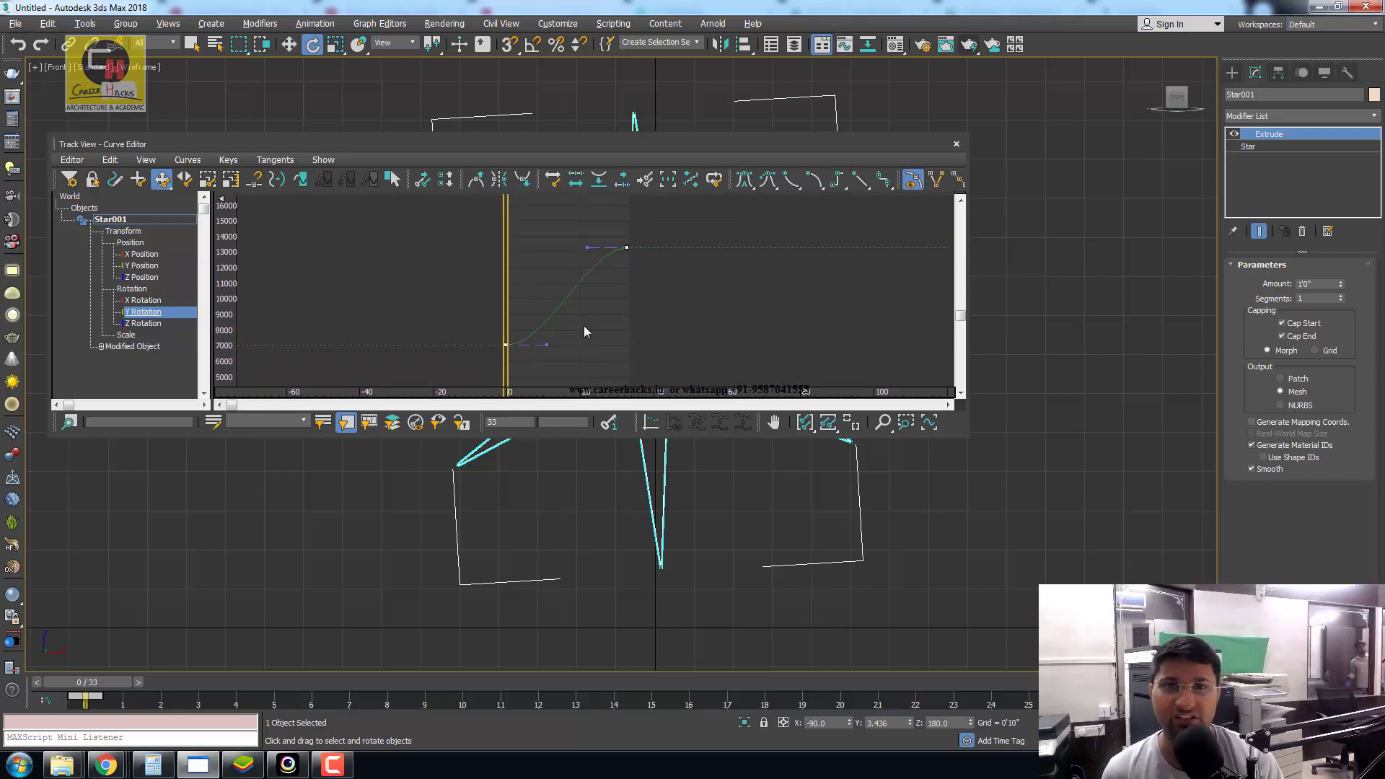
{"action": "left_click", "coordinate": [860, 180]}
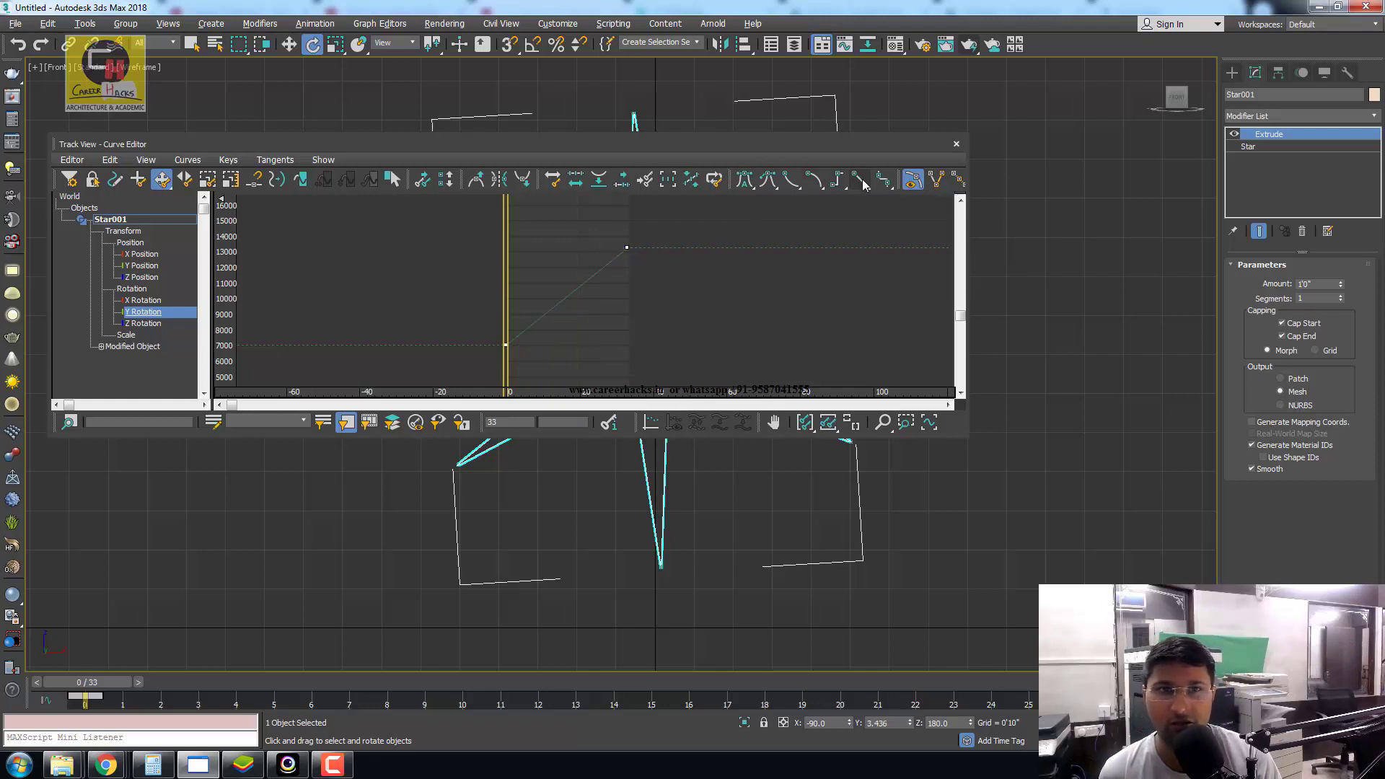
{"action": "left_click", "coordinate": [956, 144]}
{"action": "left_click", "coordinate": [1051, 561]}
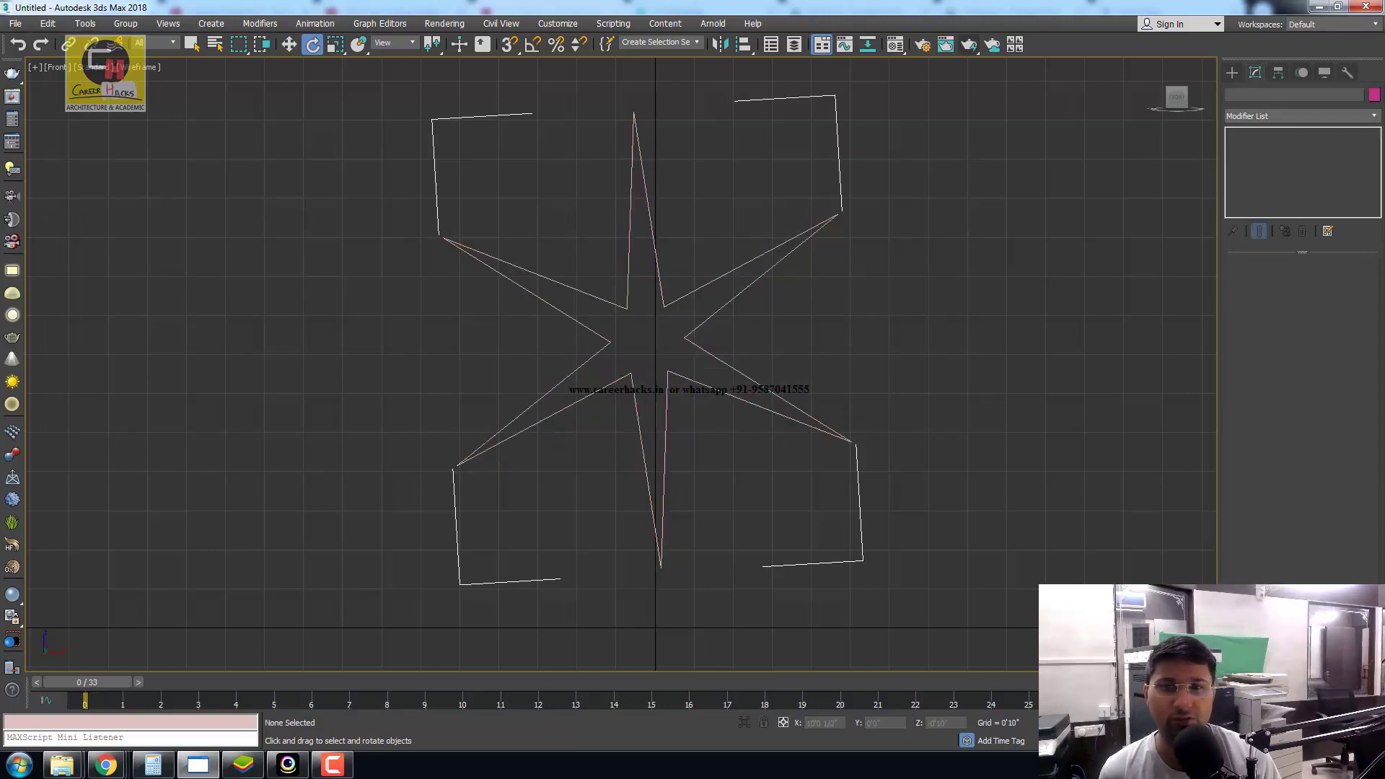
- Play the rotation and maximize the PhysCamera001 viewport with Alt+W
{"action": "key", "text": "slash"}
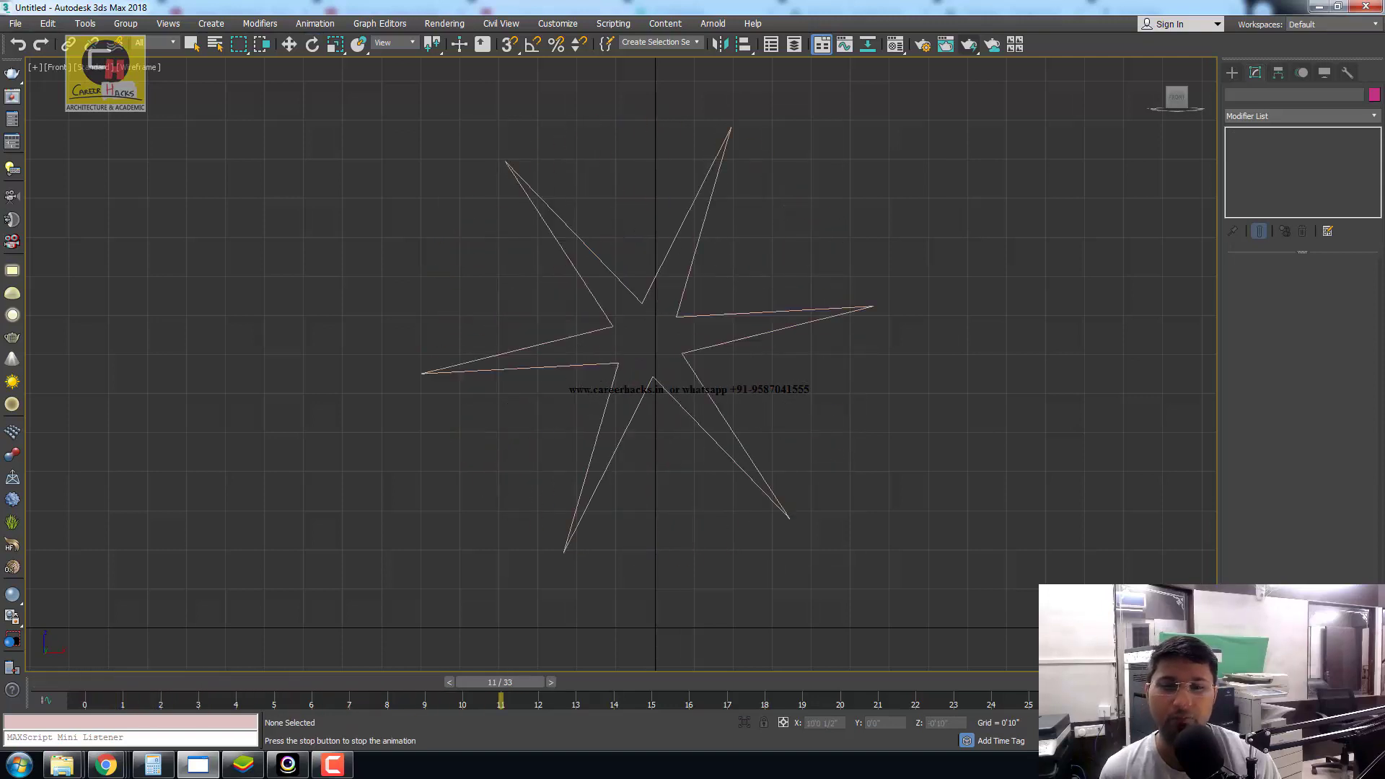
{"action": "key", "text": "e"}
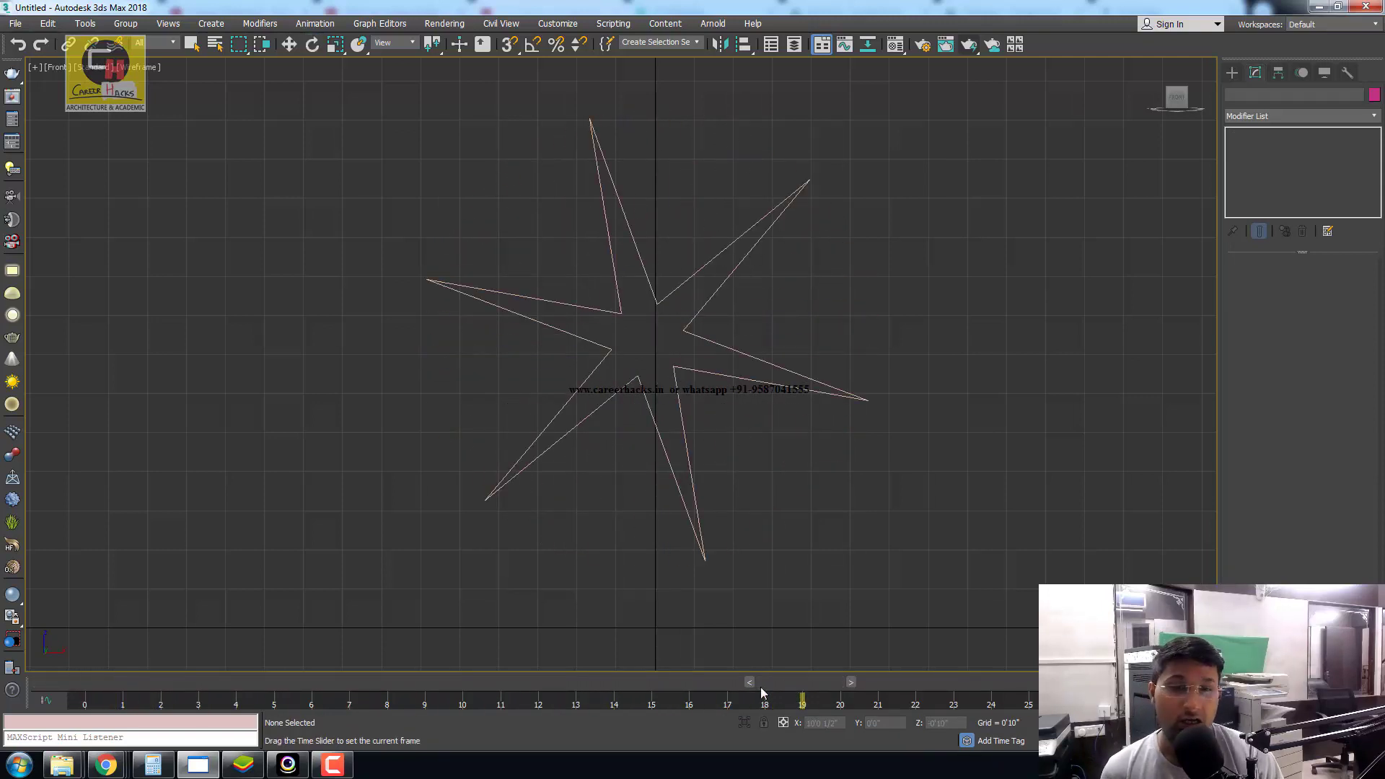
{"action": "key", "text": "alt+w"}
{"action": "left_click", "coordinate": [882, 561]}
{"action": "key", "text": "alt+w"}
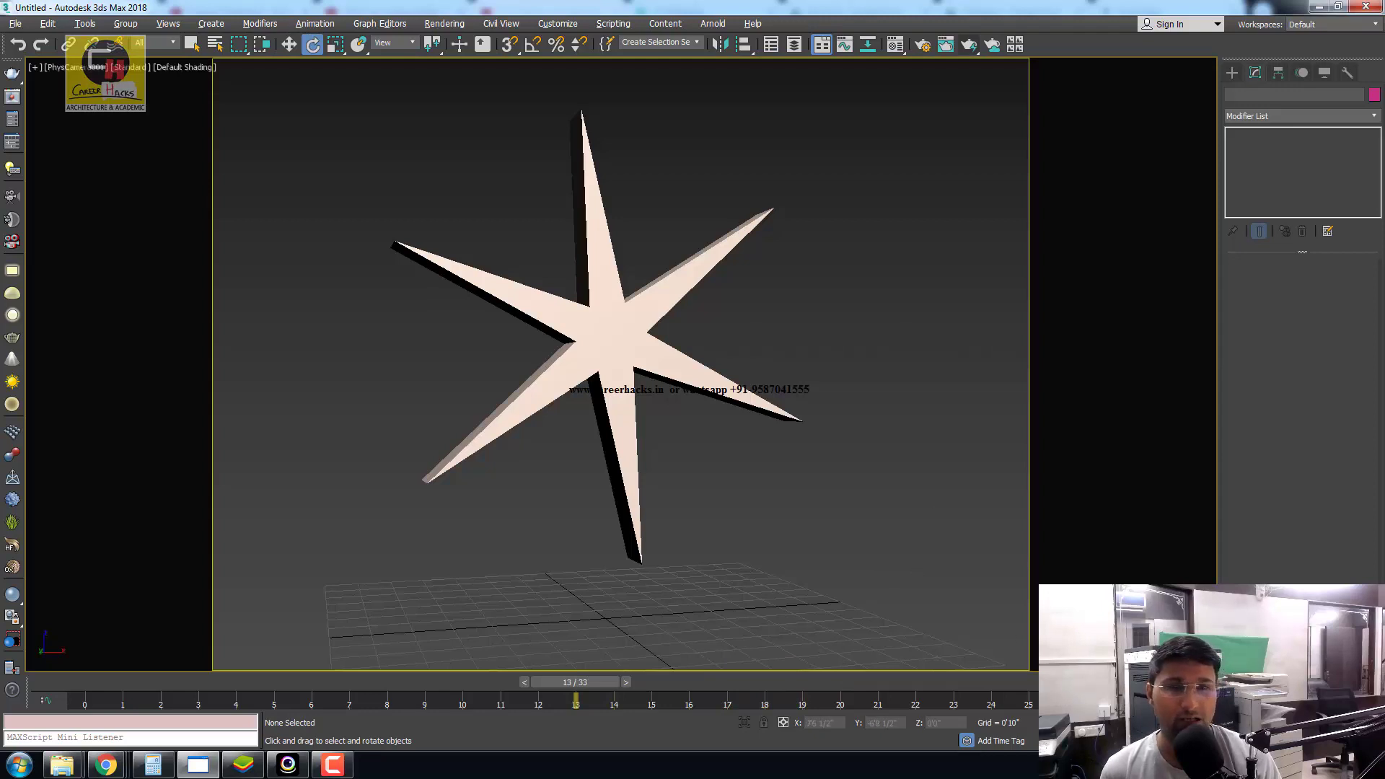
- Replay the spin in the camera view from frame 0, stopping at frame 20
{"action": "key", "text": "Home"}
{"action": "key", "text": "slash"}
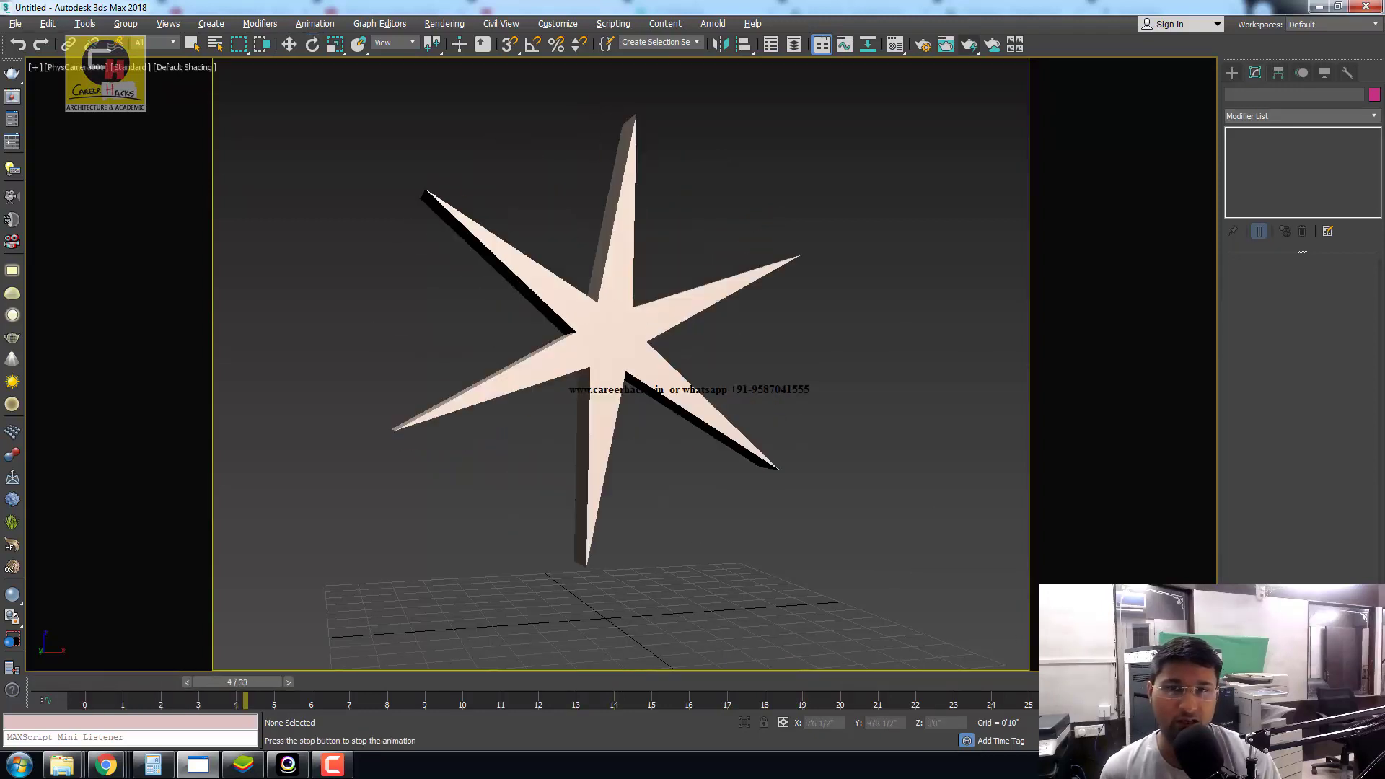
{"action": "key", "text": "slash"}
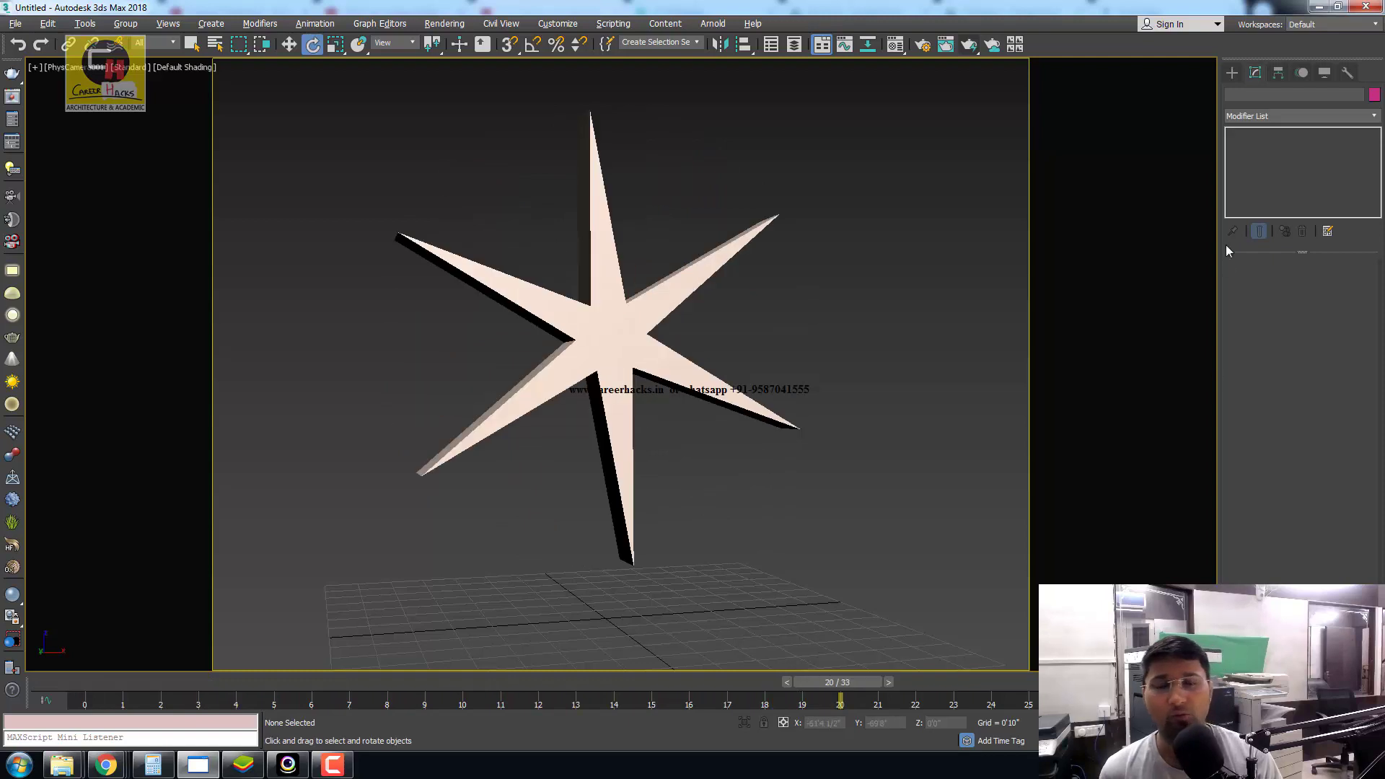
{"action": "key", "text": "e"}
{"action": "left_click", "coordinate": [716, 271]}
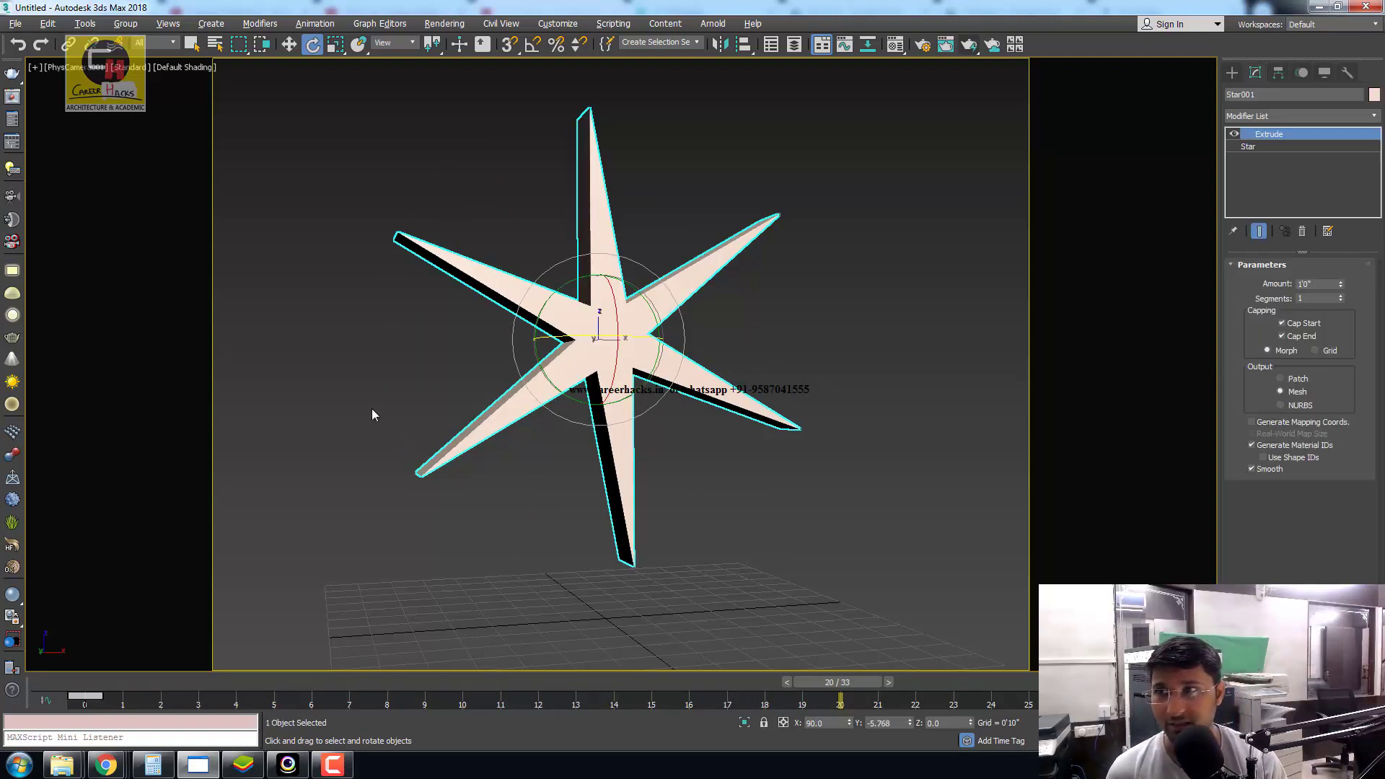
- Select PhysCamera001 from the viewport label menu and widen the command panel to two columns
{"action": "left_click", "coordinate": [150, 193]}
{"action": "left_click", "coordinate": [75, 71]}
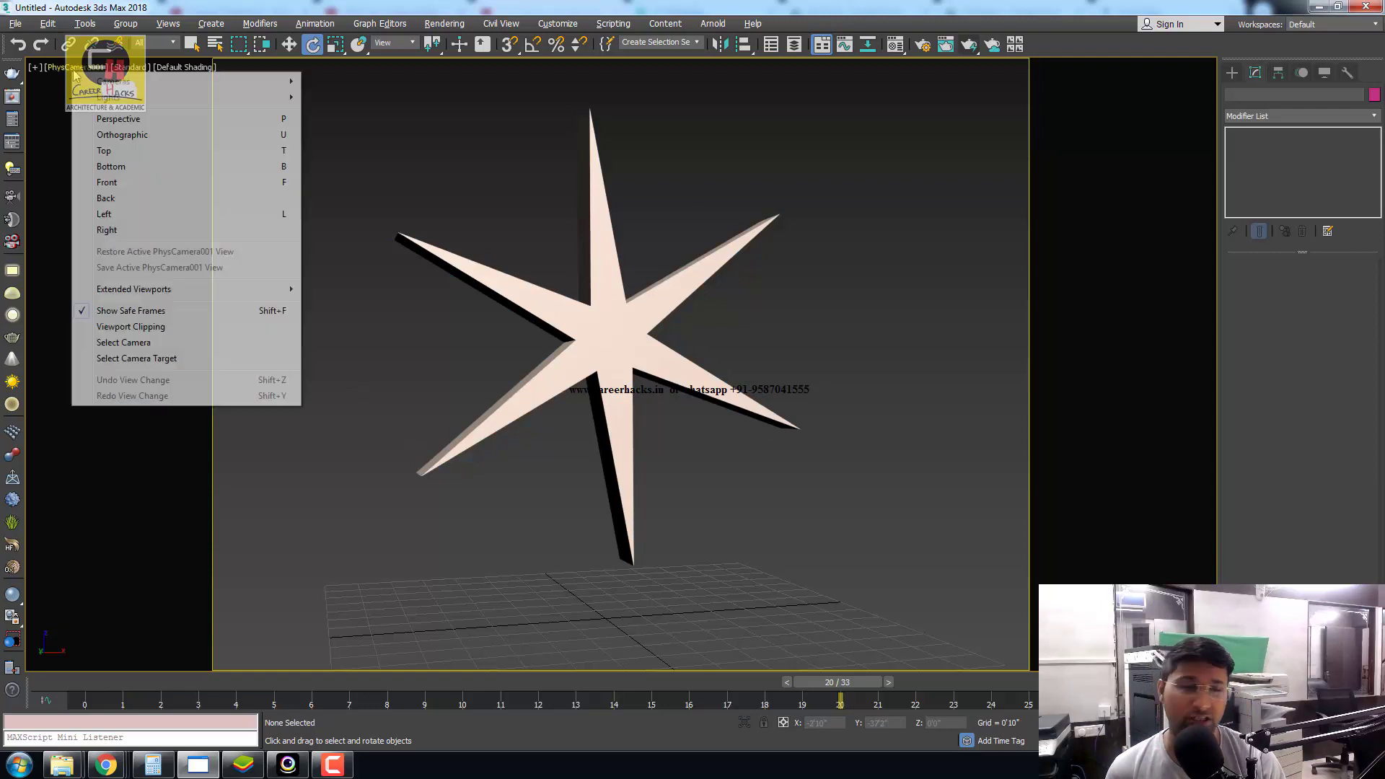
{"action": "left_click", "coordinate": [124, 342]}
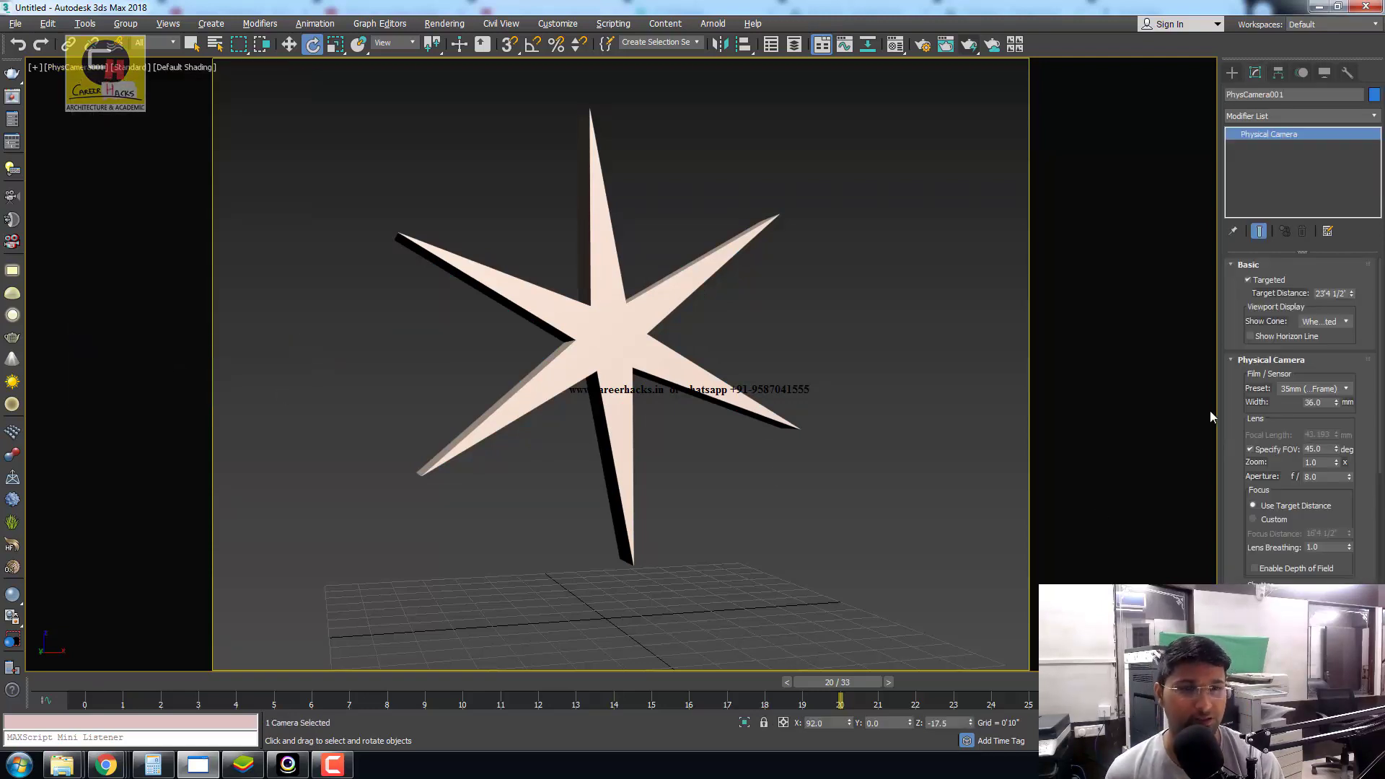
{"action": "mouse_move", "coordinate": [1224, 396]}
{"action": "left_mouse_down"}
{"action": "mouse_move", "coordinate": [1049, 414]}
{"action": "mouse_move", "coordinate": [1061, 414]}
{"action": "left_mouse_up"}
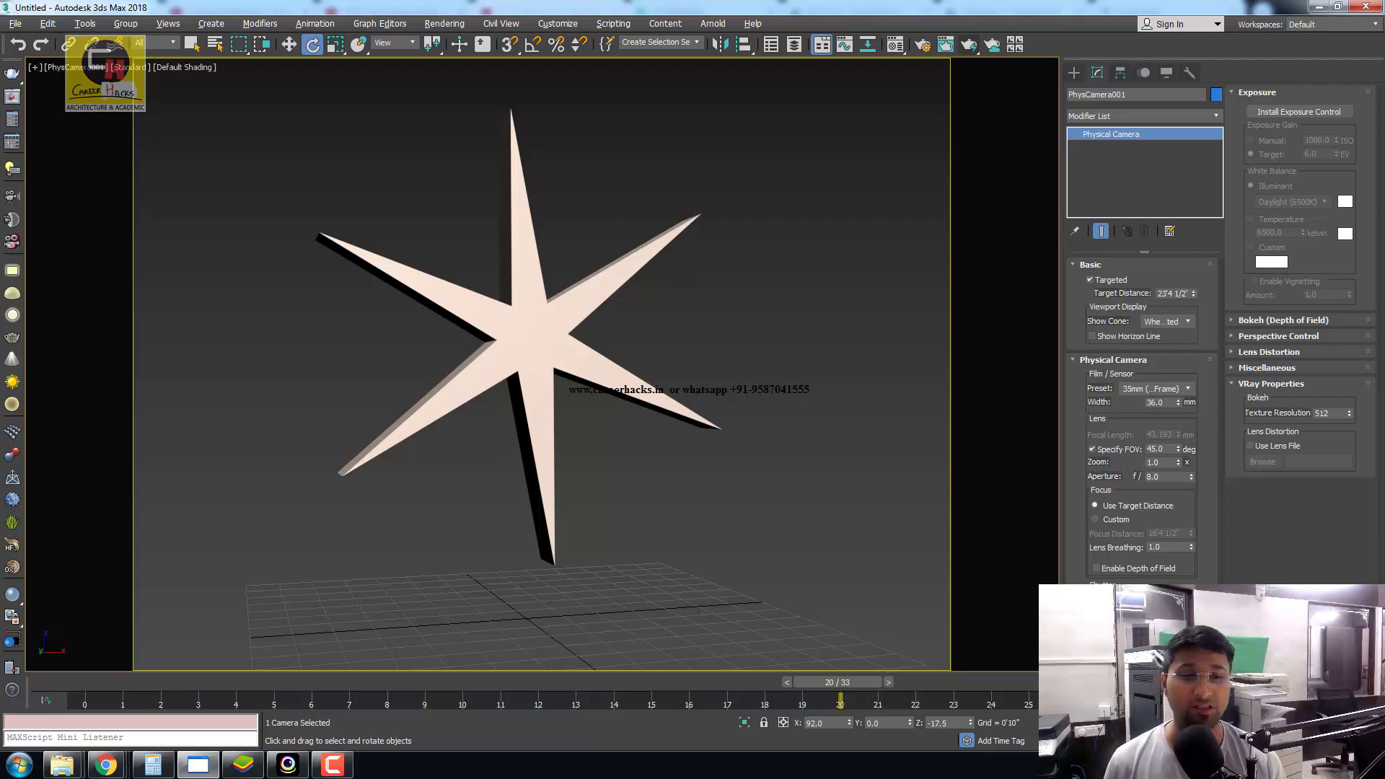
- Play the animation from frame 0, stop at frame 11, and V-Ray render it with Shift+Q
{"action": "left_click", "coordinate": [834, 553]}
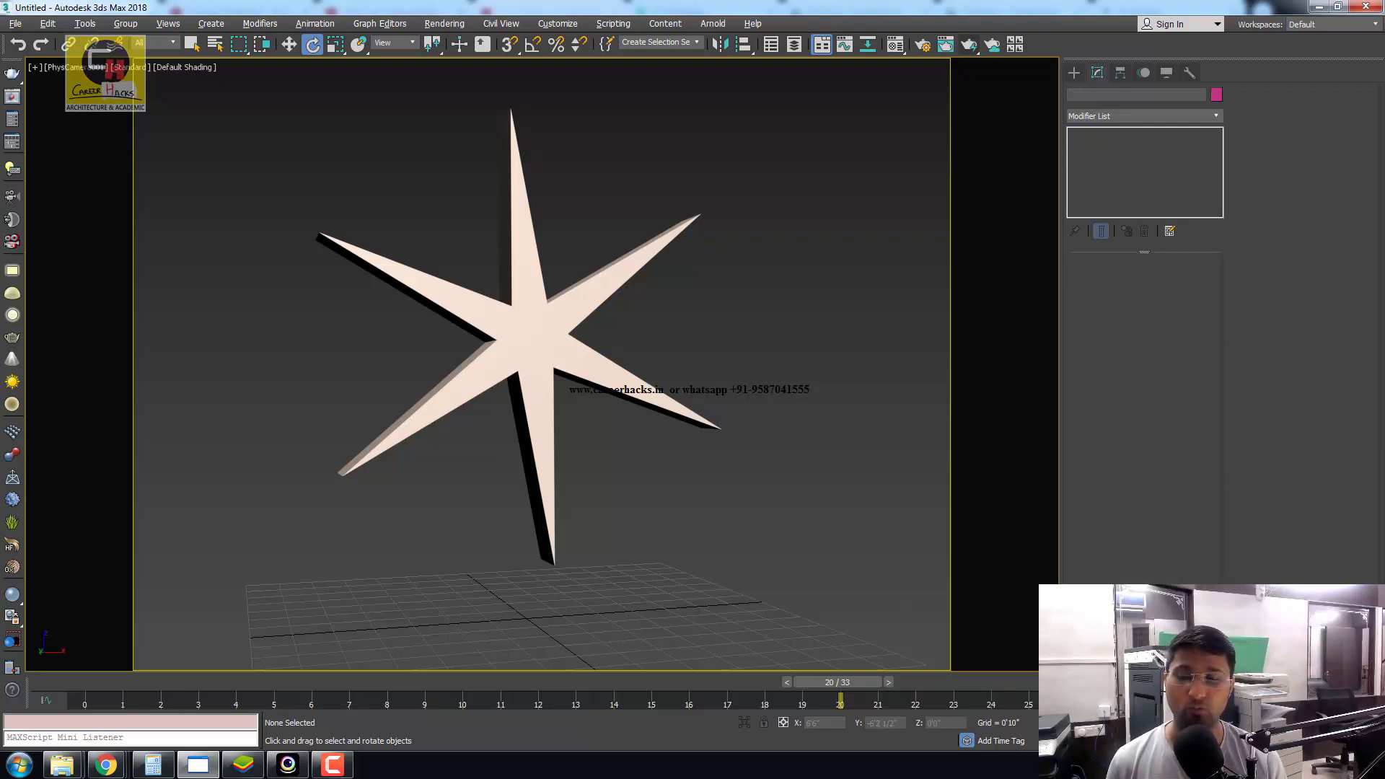
{"action": "key", "text": "Home"}
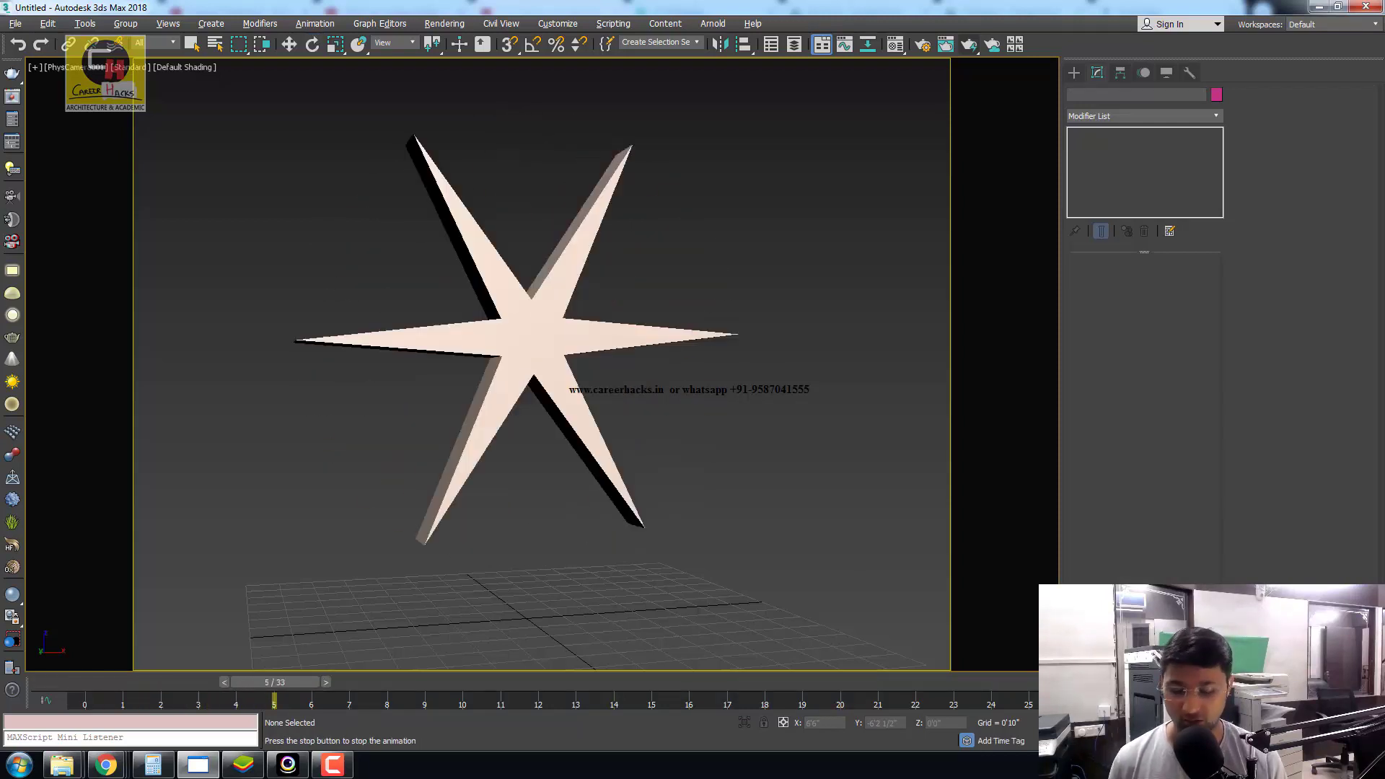
{"action": "key", "text": "e"}
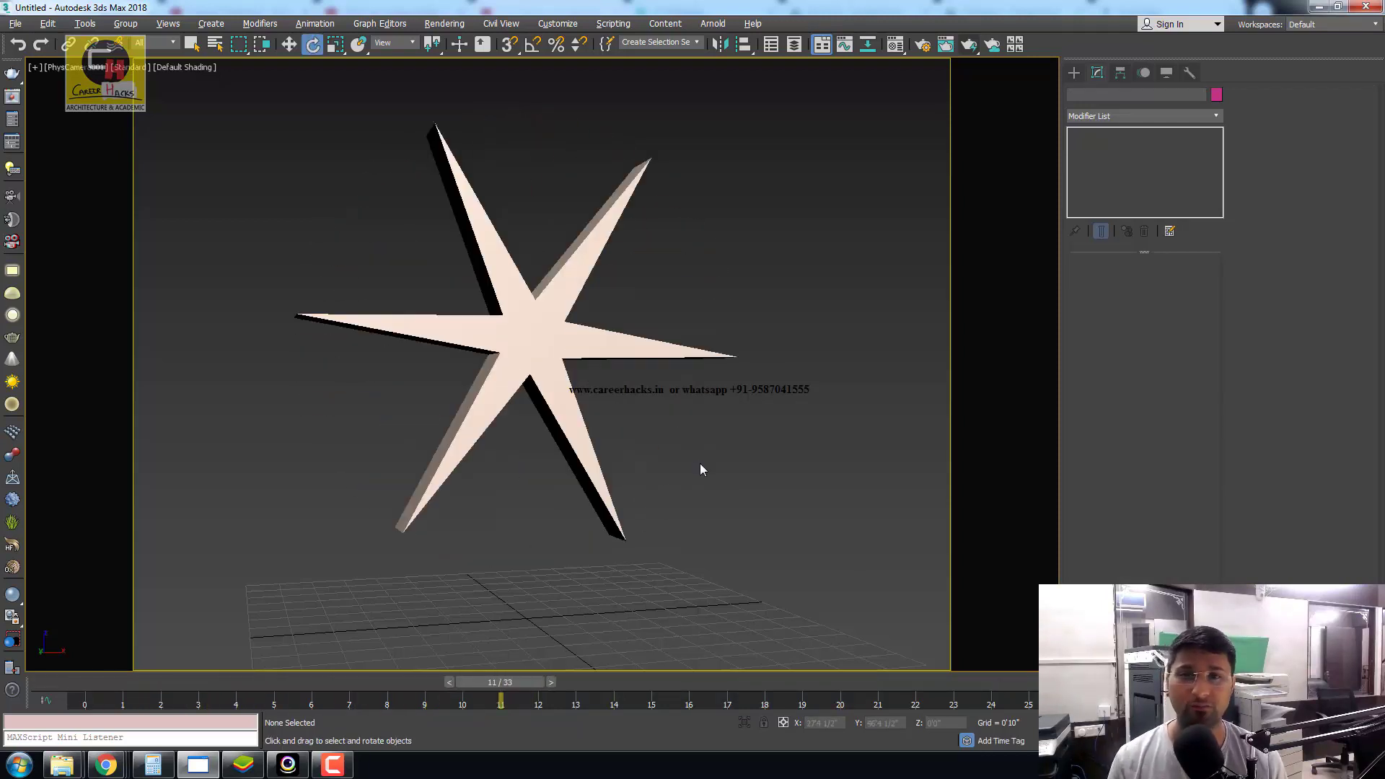
{"action": "key", "text": "shift+q"}
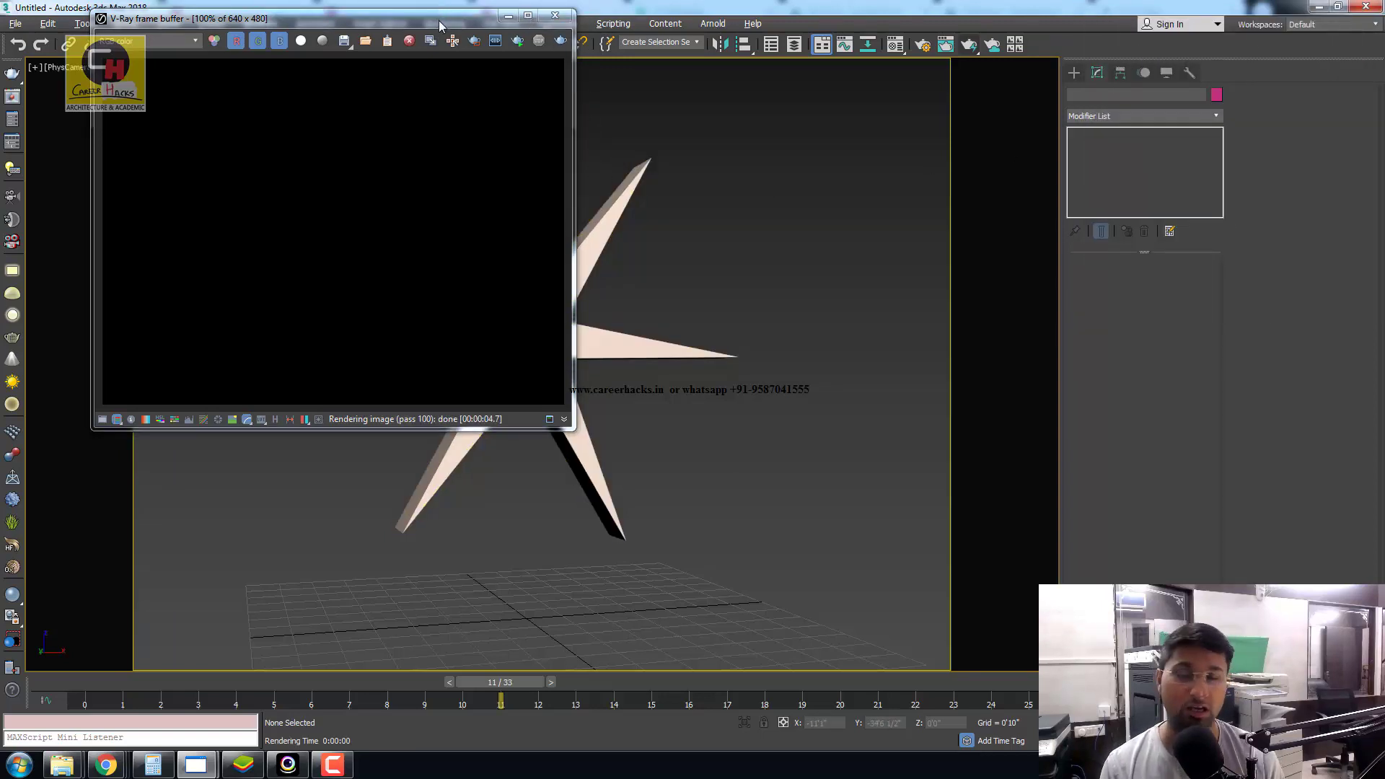
- Set V-Ray Global switches Default lights to On and re-render frame 11
{"action": "left_click_drag", "start_coordinate": [440, 26], "coordinate": [454, 123]}
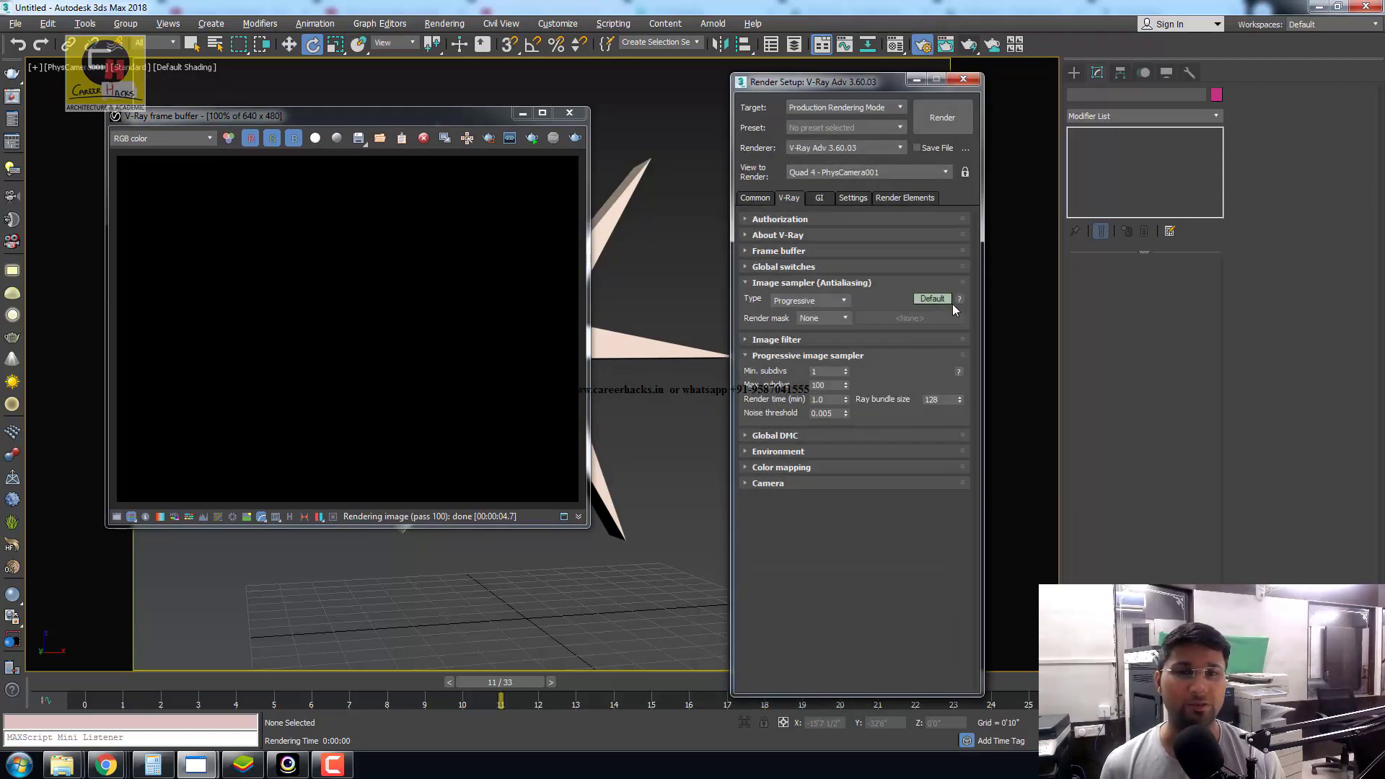
{"action": "left_click", "coordinate": [931, 299]}
{"action": "left_click", "coordinate": [974, 344]}
{"action": "key", "text": "F10"}
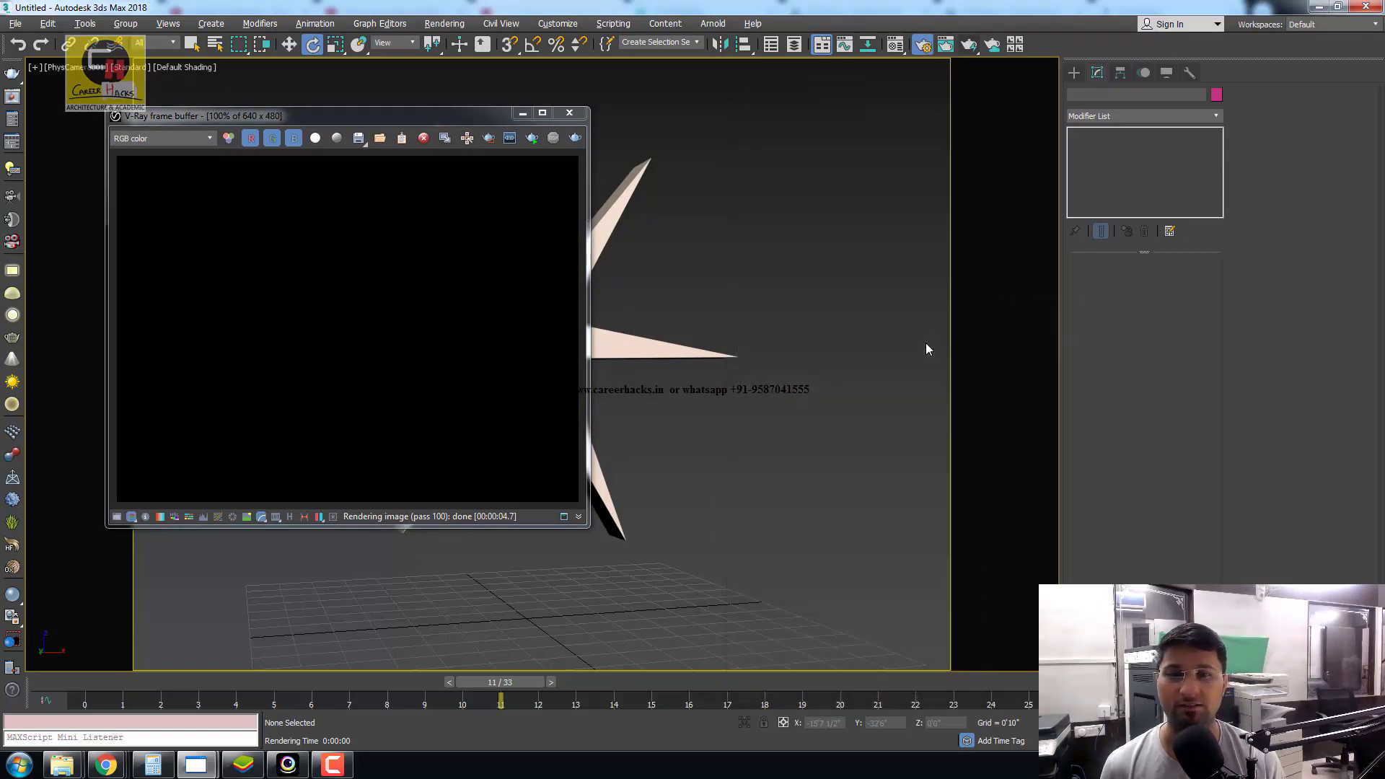
{"action": "key", "text": "F10"}
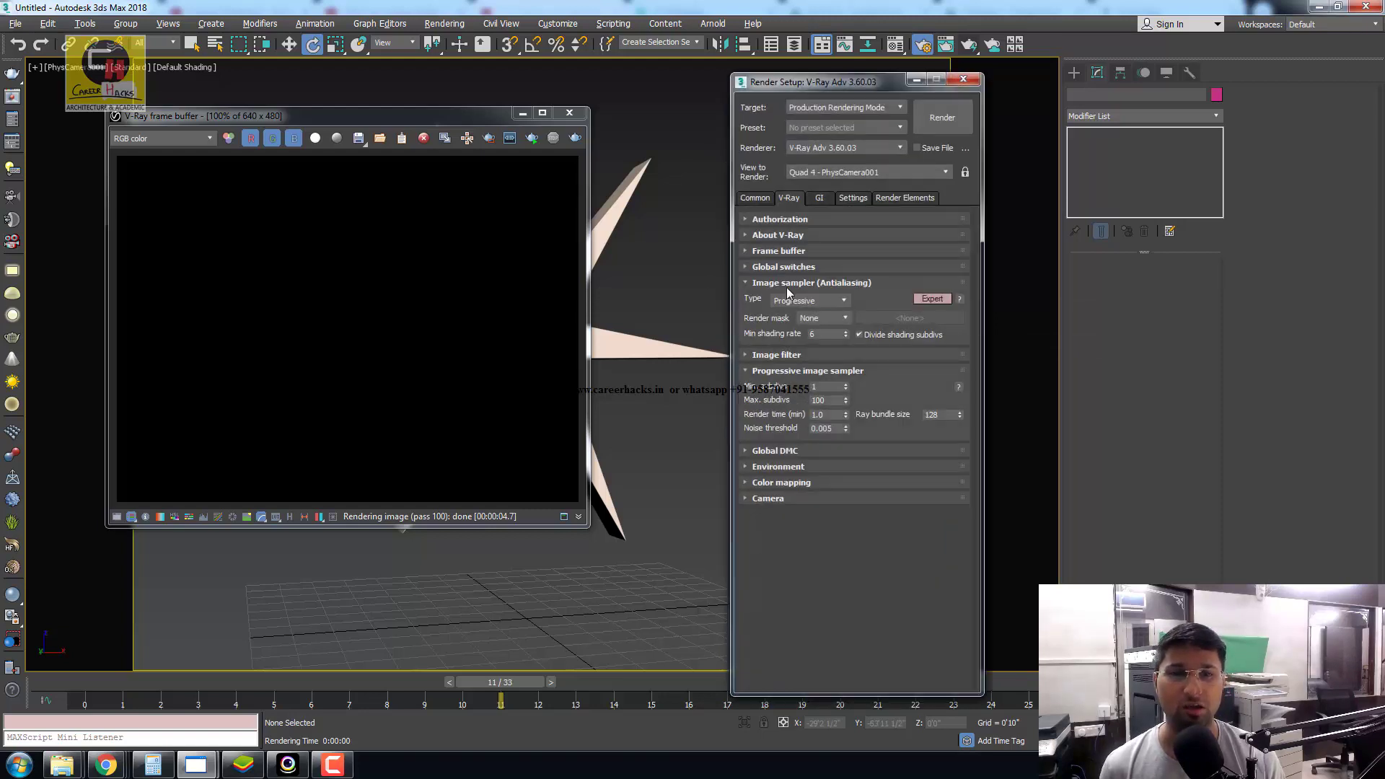
{"action": "left_click", "coordinate": [792, 265]}
{"action": "left_click", "coordinate": [949, 342]}
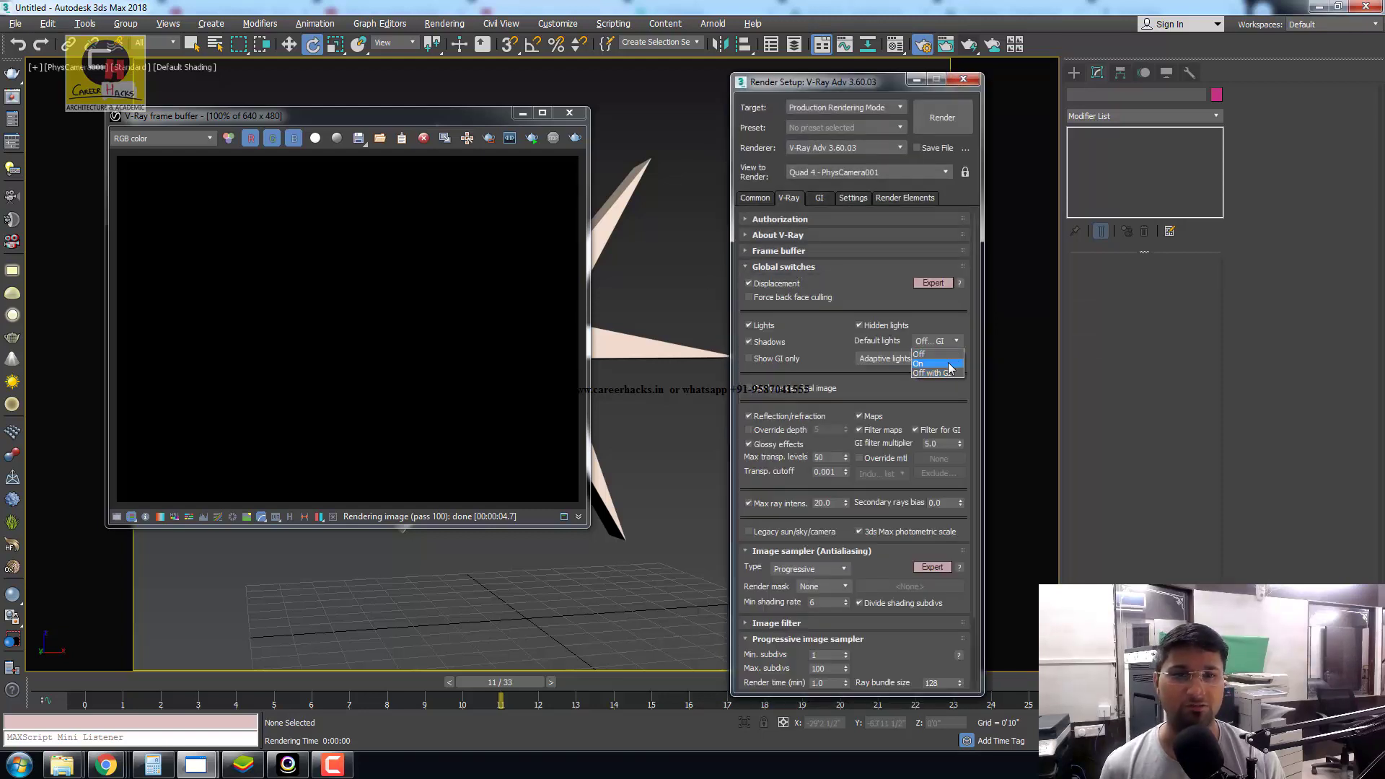
{"action": "left_click", "coordinate": [949, 365]}
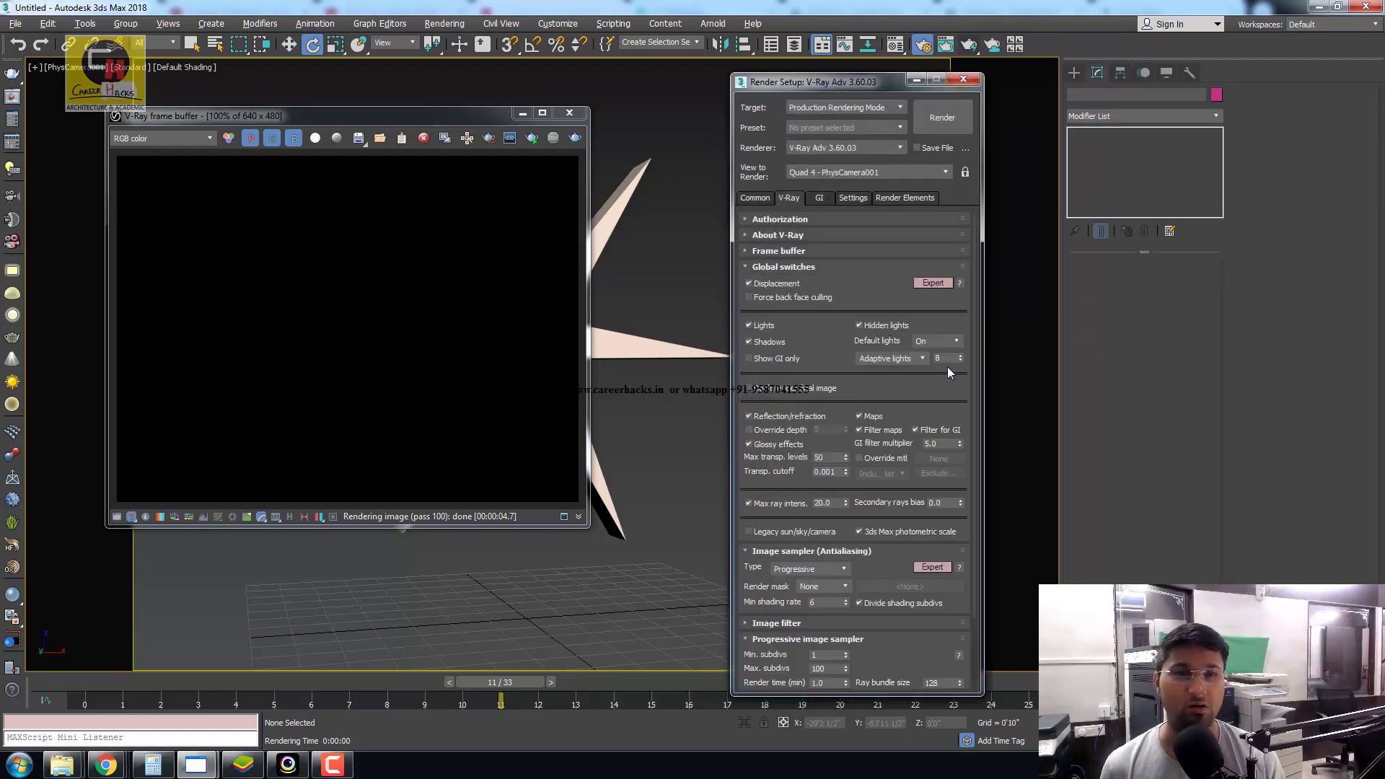
{"action": "left_click", "coordinate": [942, 119]}
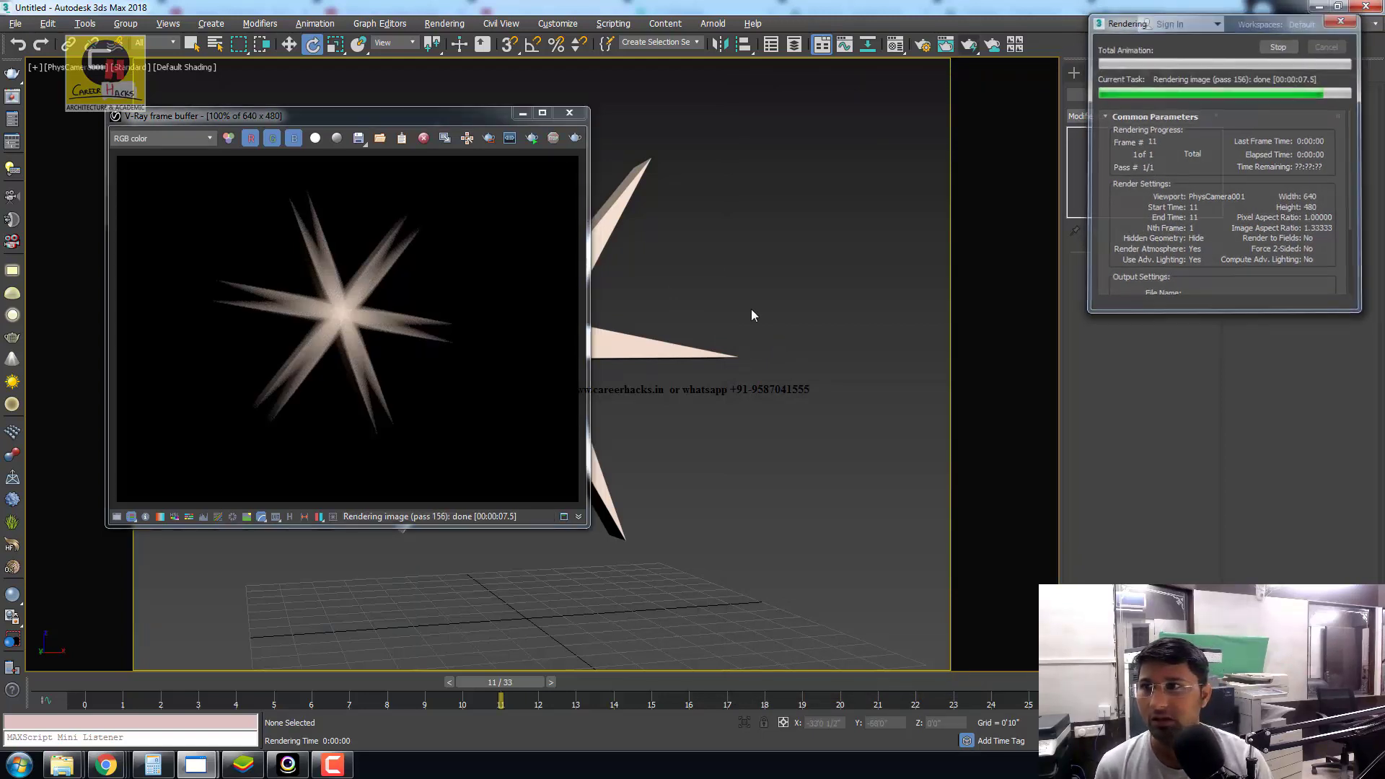
- Select PhysCamera001 and re-render frame 11, stopping and restarting the V-Ray render
{"action": "left_click", "coordinate": [75, 67]}
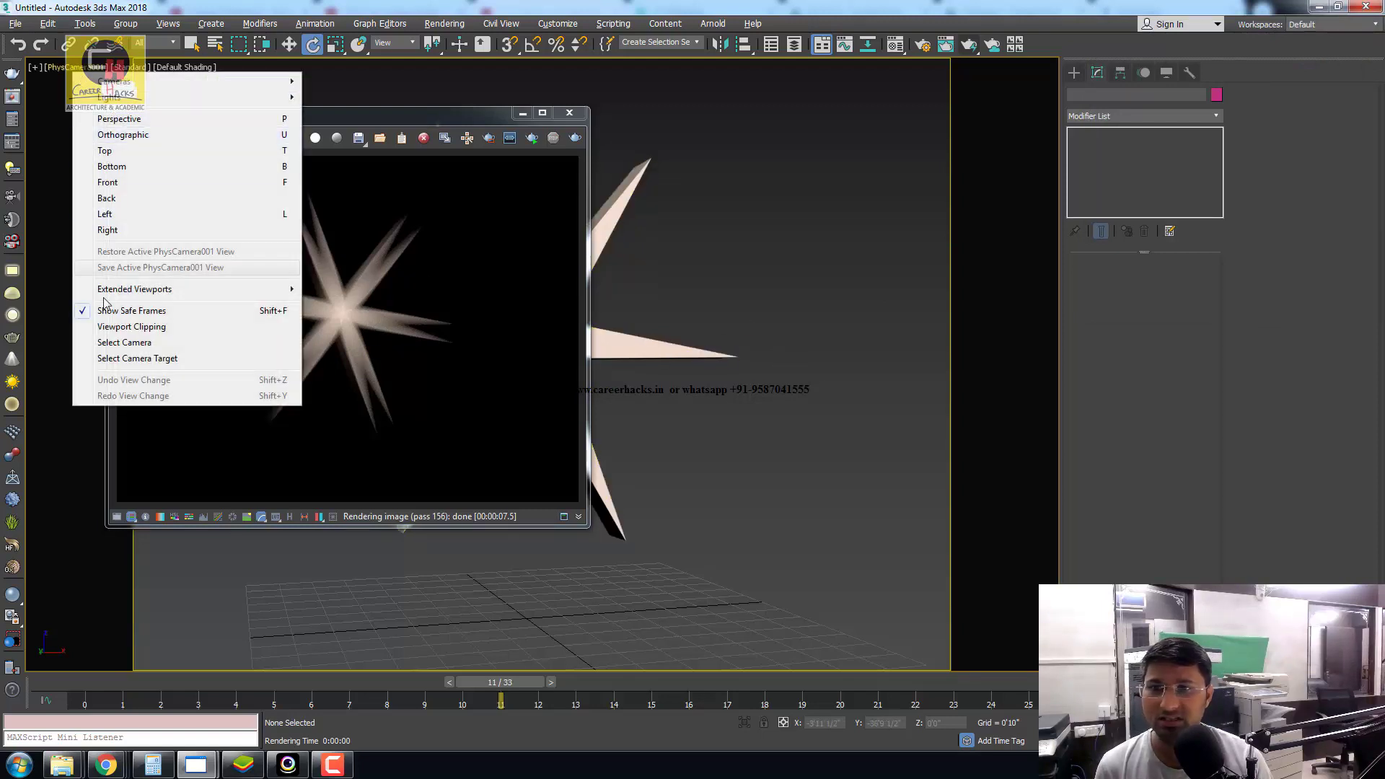
{"action": "left_click", "coordinate": [124, 341]}
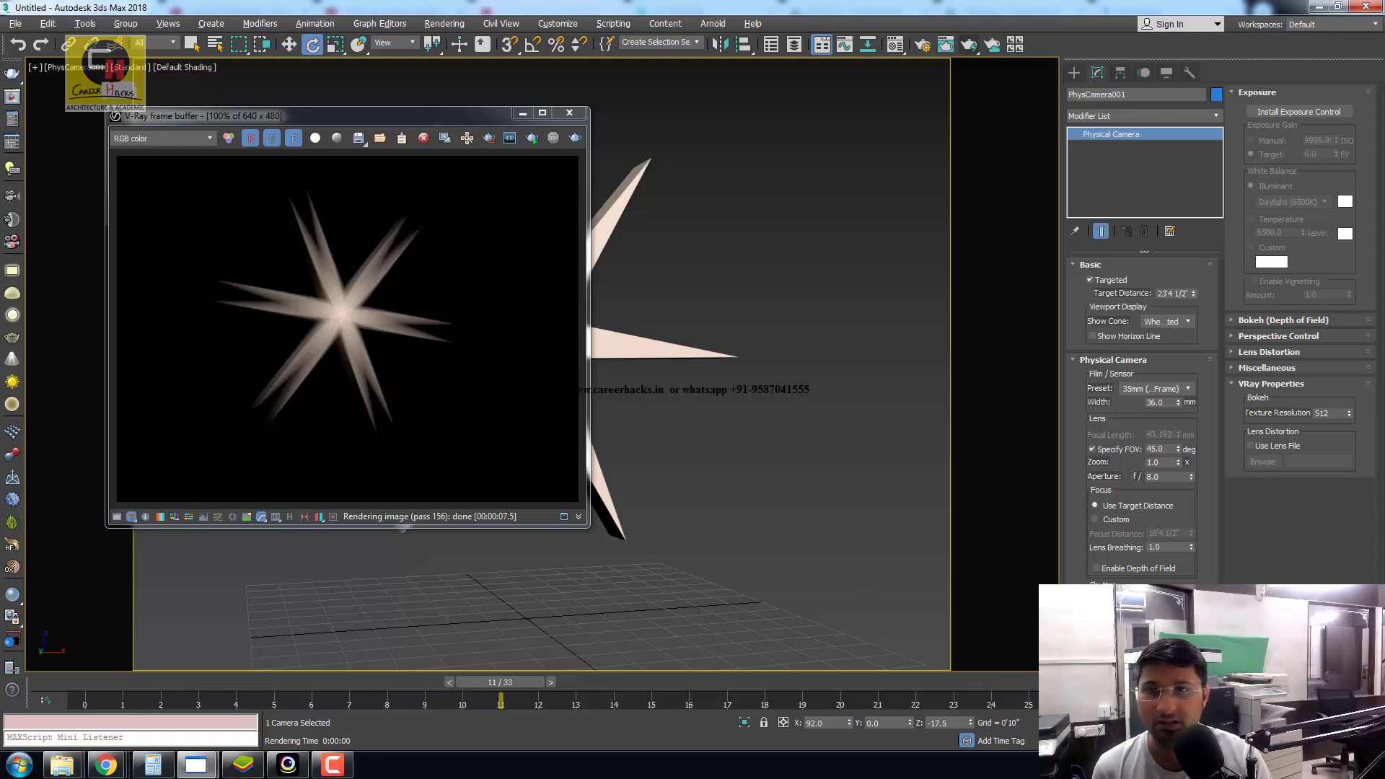
{"action": "key", "text": "shift+q"}
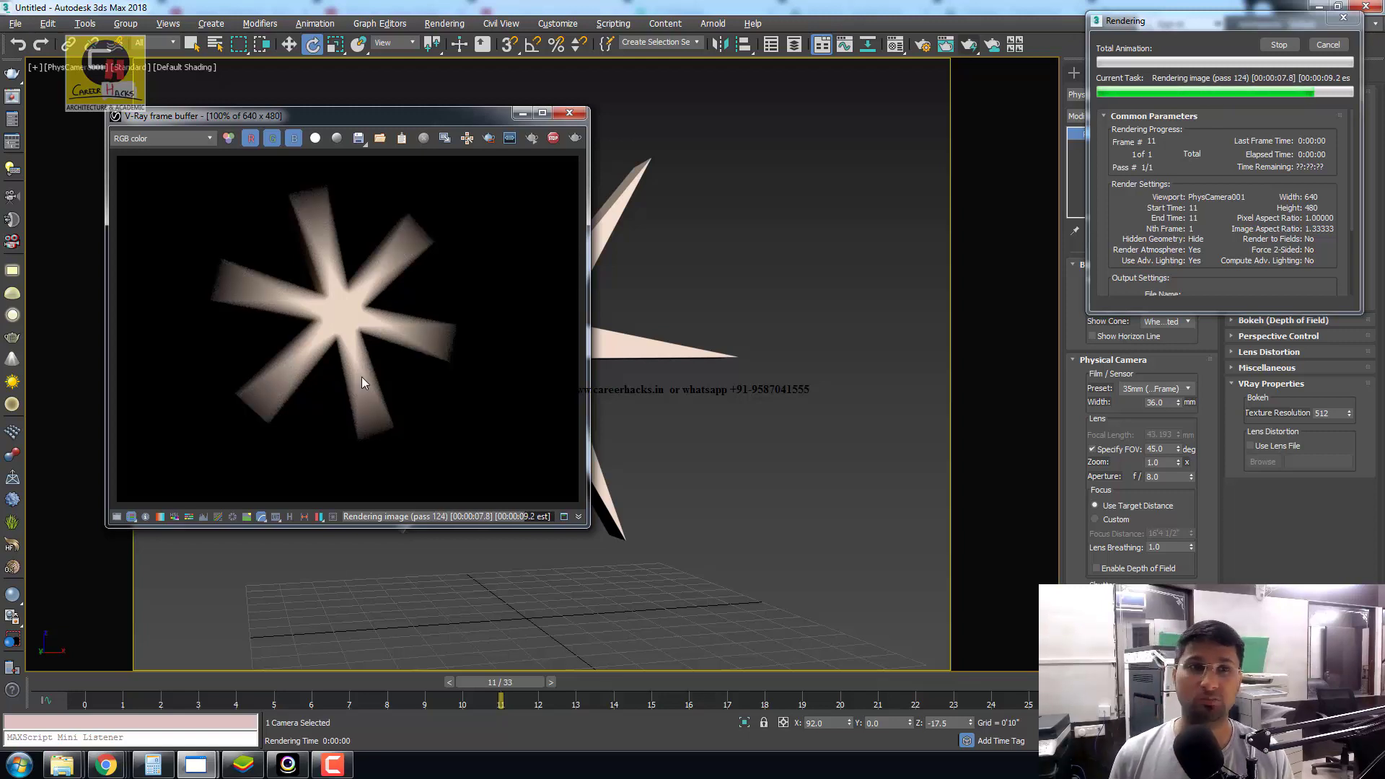
{"action": "left_click", "coordinate": [1323, 49]}
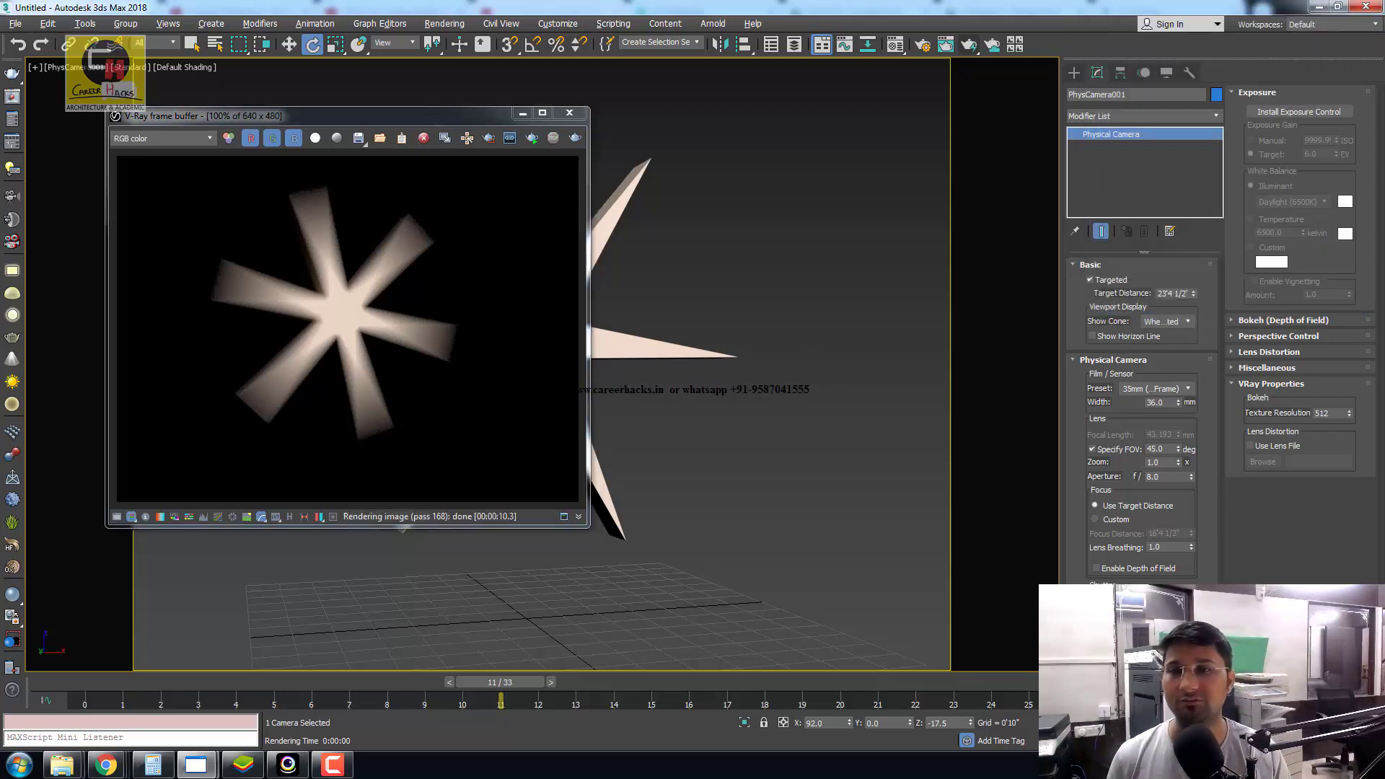
{"action": "left_click", "coordinate": [575, 138]}
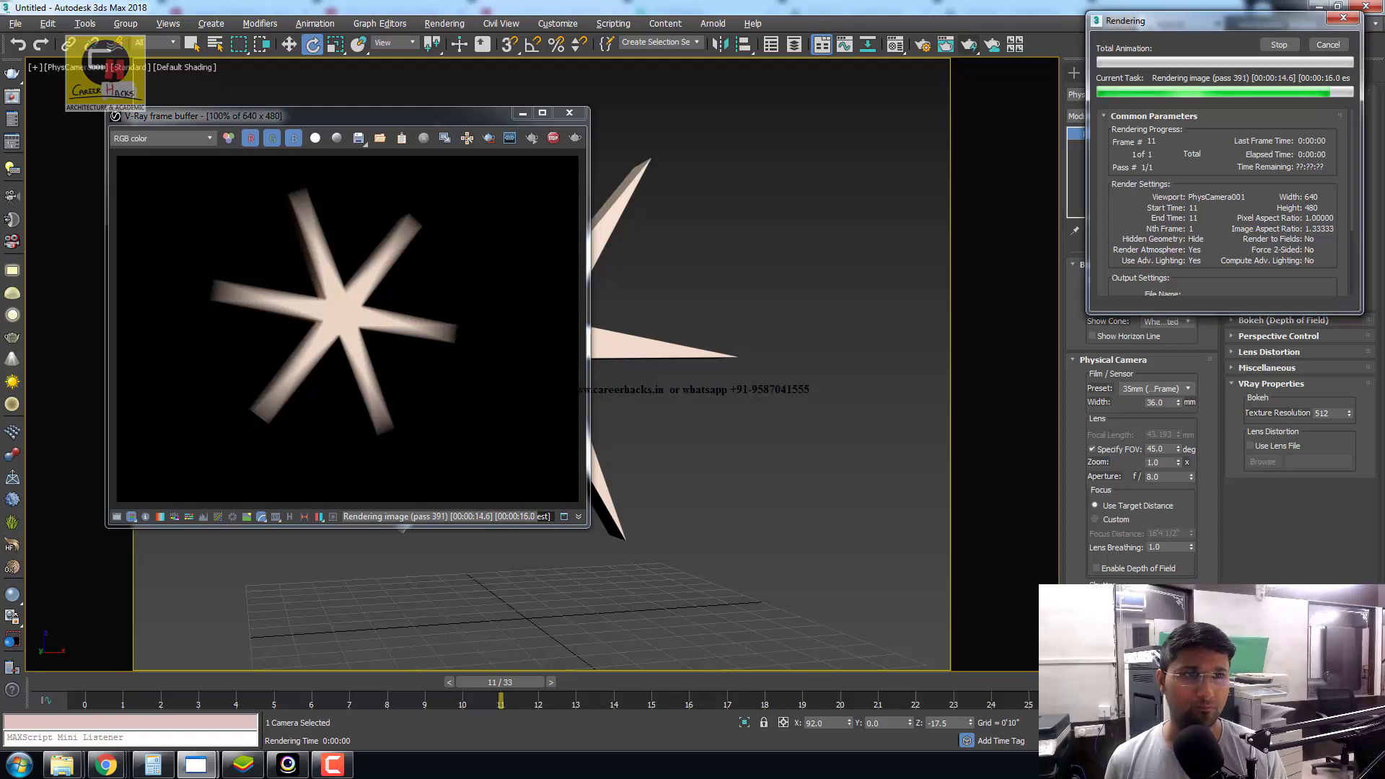
{"action": "left_click", "coordinate": [1329, 44]}
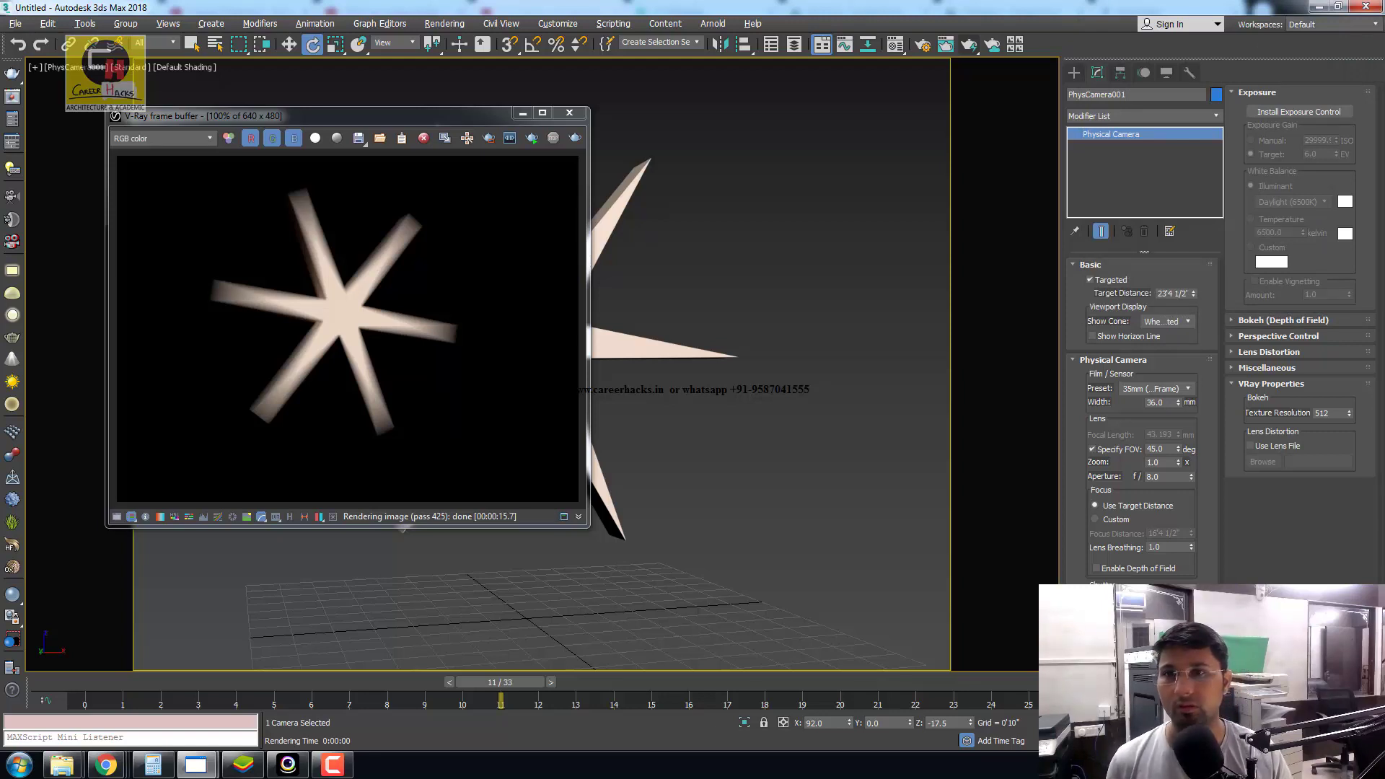
- Re-render frame 11 and confirm the camera's aperture at f-stop 8.0
{"action": "left_click", "coordinate": [575, 138]}
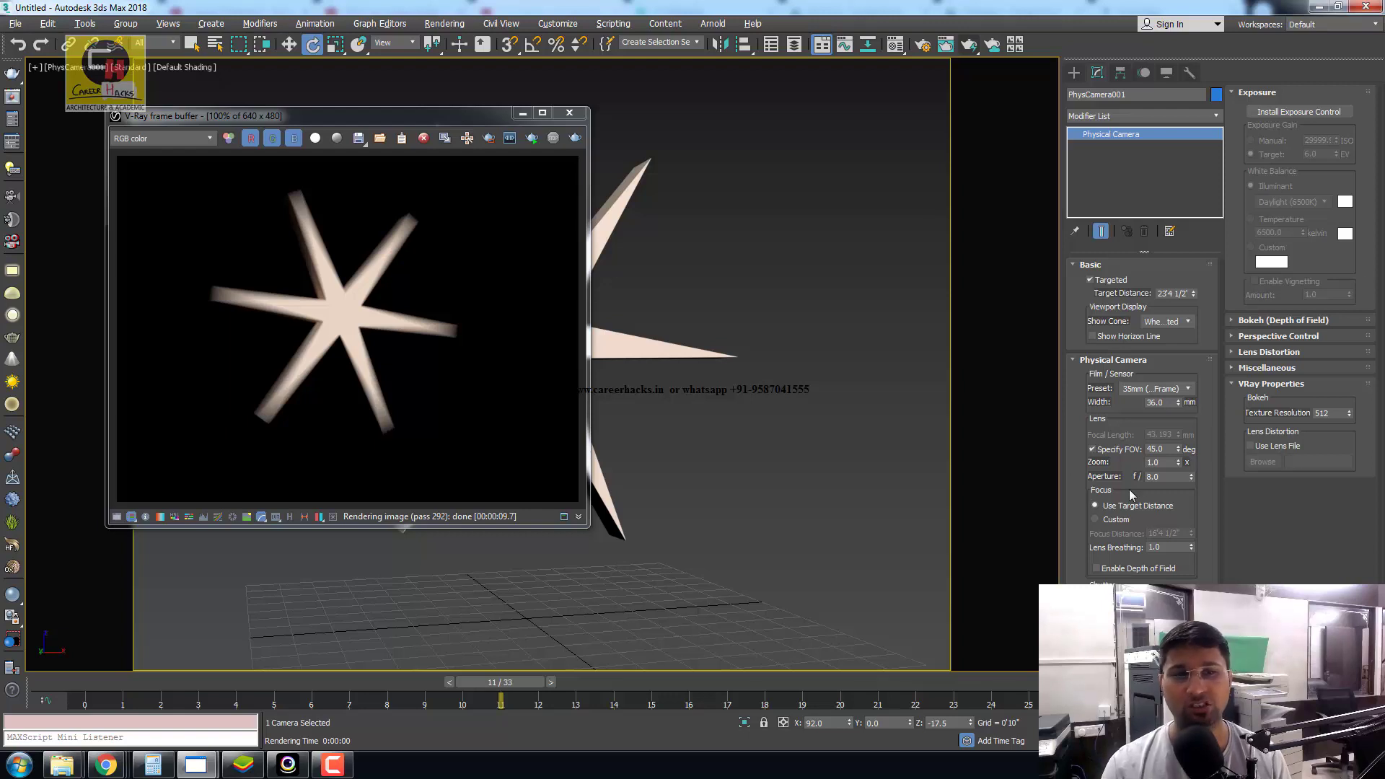
{"action": "left_click", "coordinate": [1157, 476]}
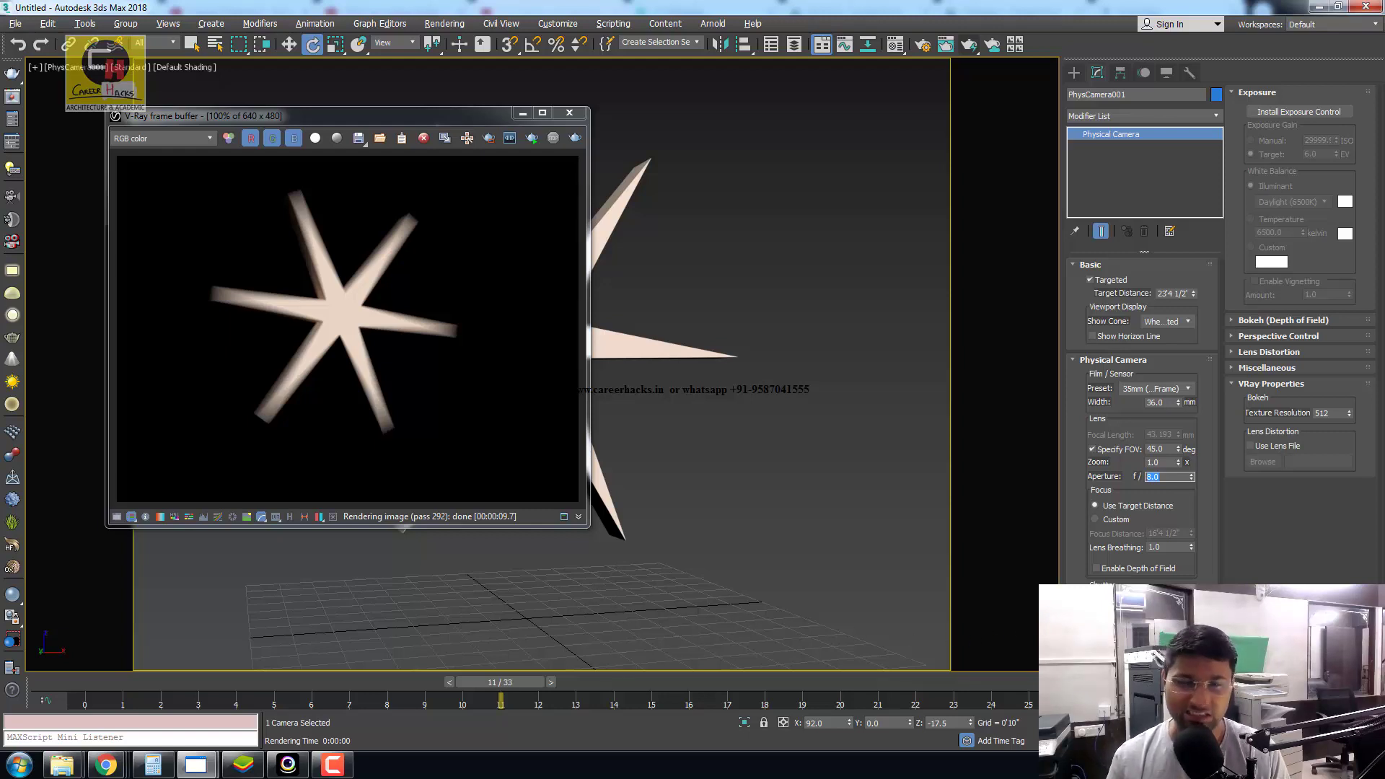
{"action": "key", "text": "Return"}
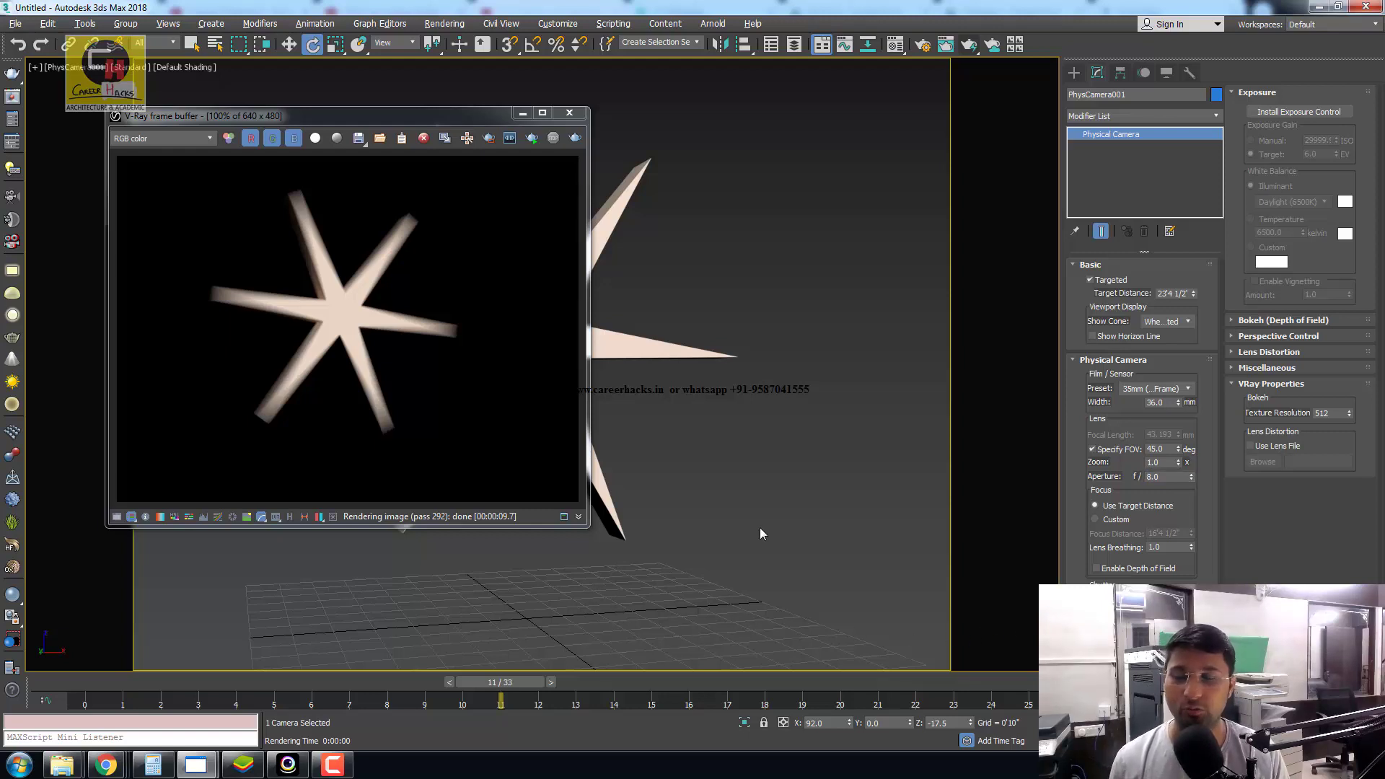